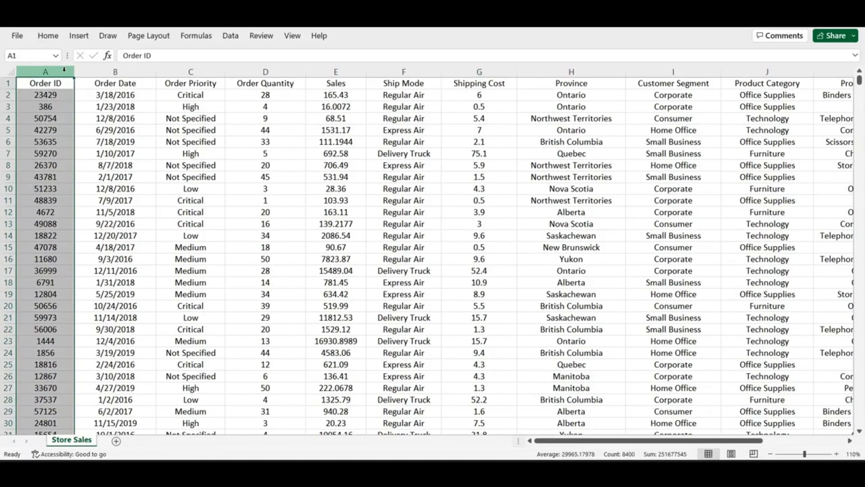
- Examine the Store Sales columns one by one, from Order Date through Ship Date
left_click(97, 70)
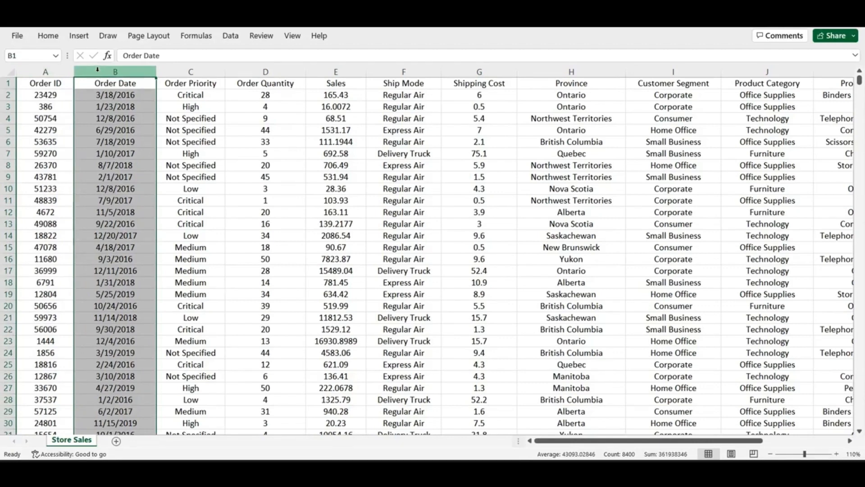
left_click(185, 68)
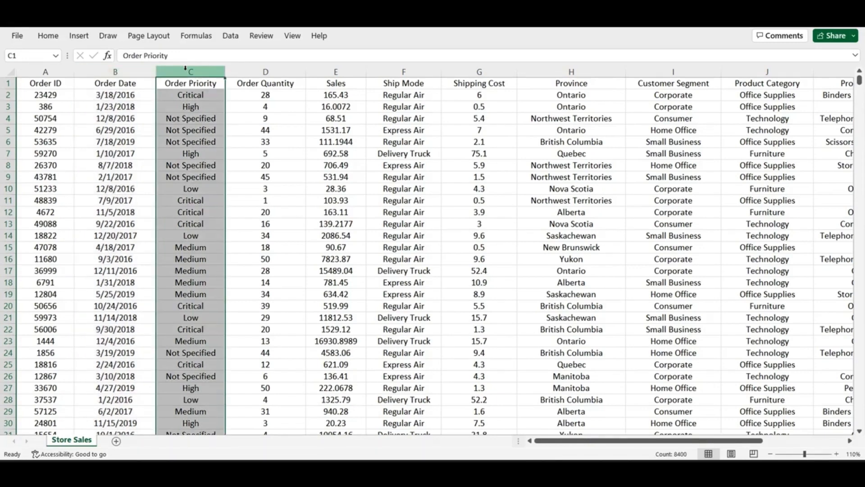
left_click(251, 67)
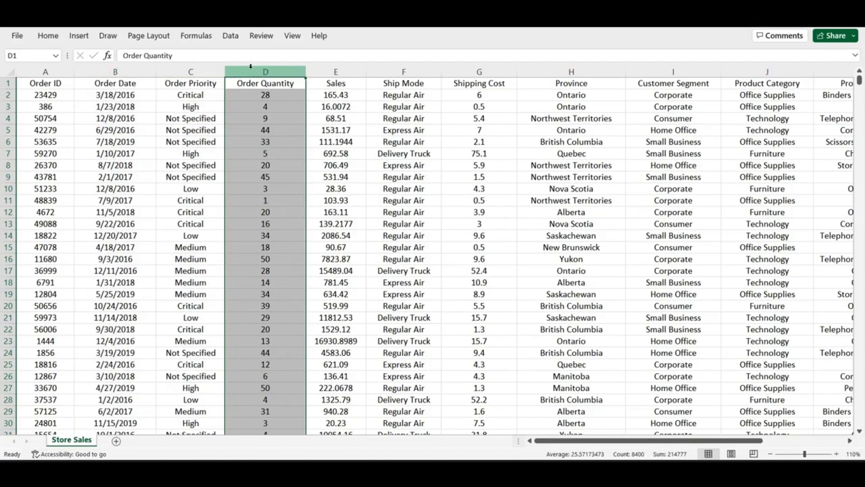
left_click(323, 69)
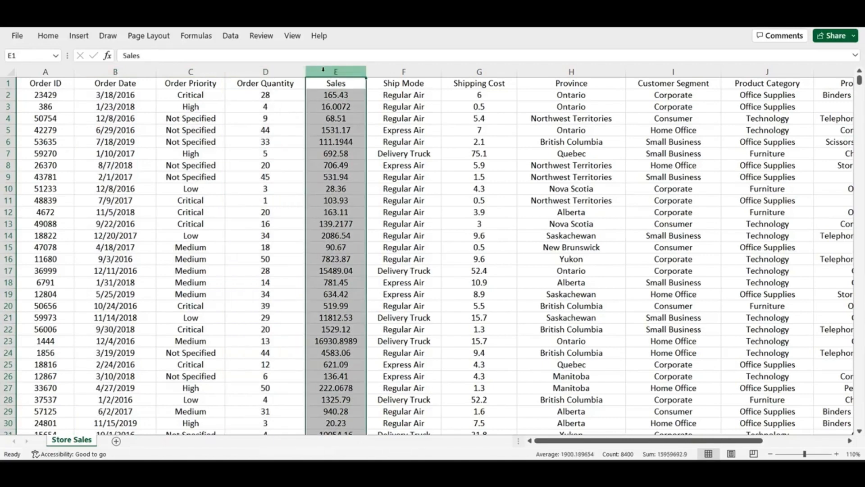
left_click(405, 70)
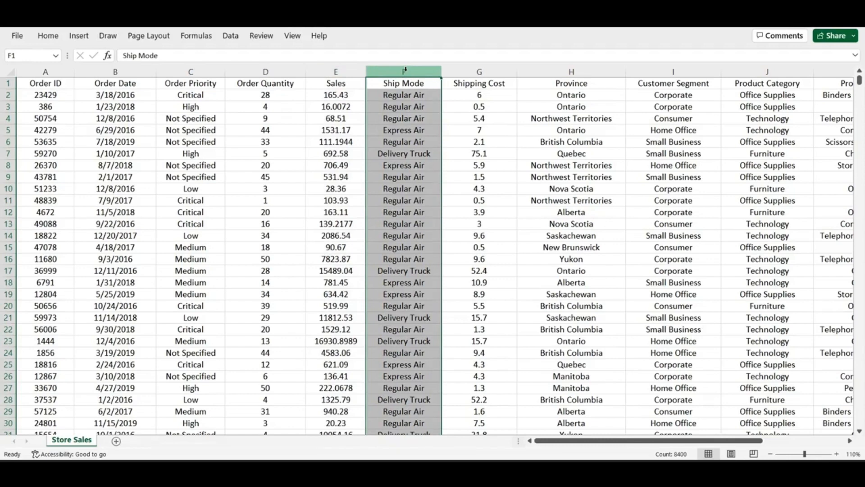
left_click(488, 69)
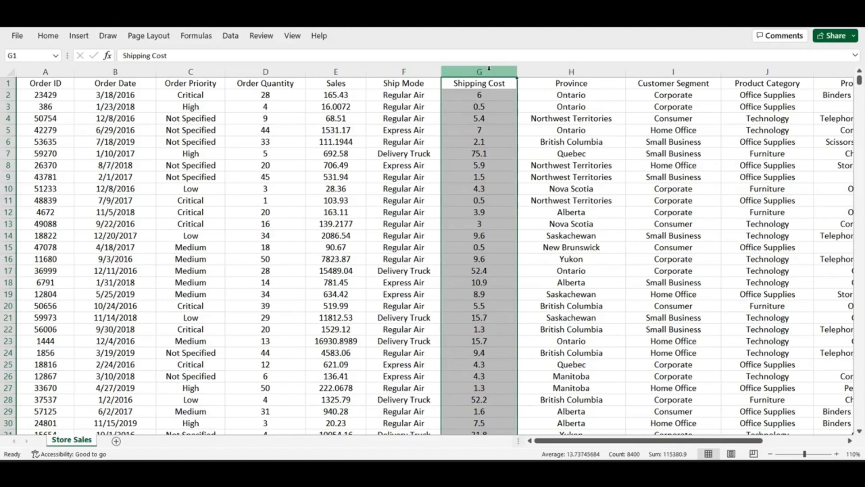
left_click(545, 72)
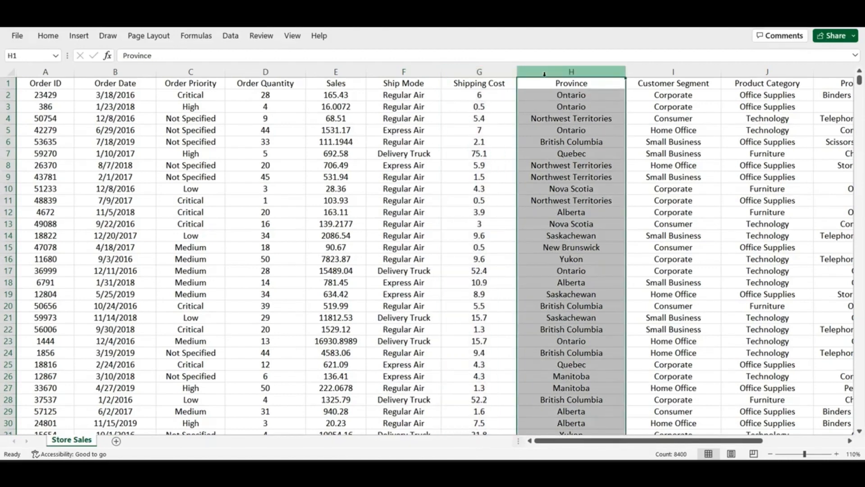
left_click(661, 69)
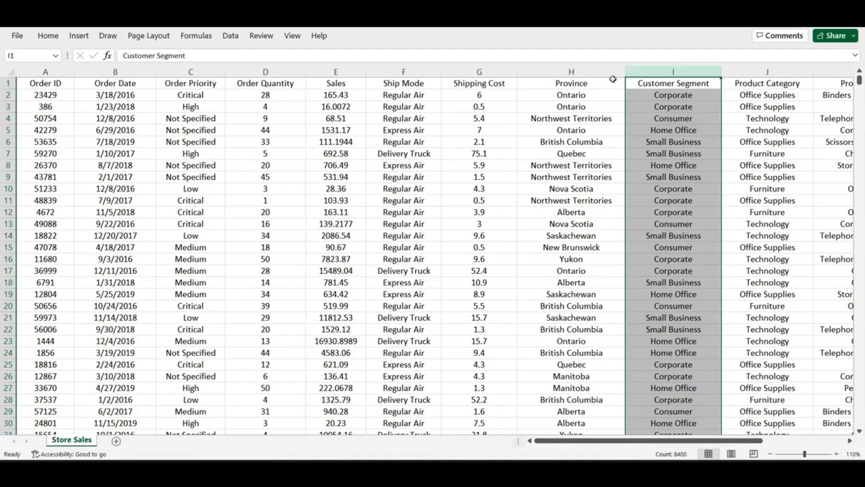
left_click(765, 71)
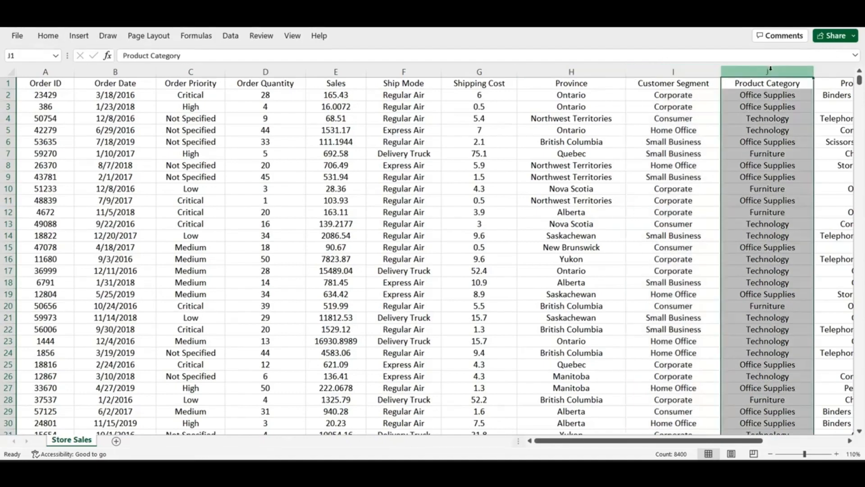
left_click(850, 441)
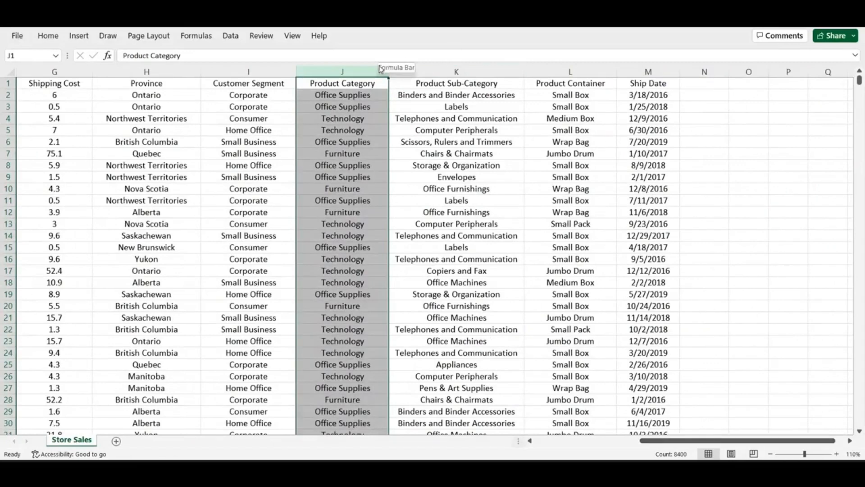
left_click(444, 72)
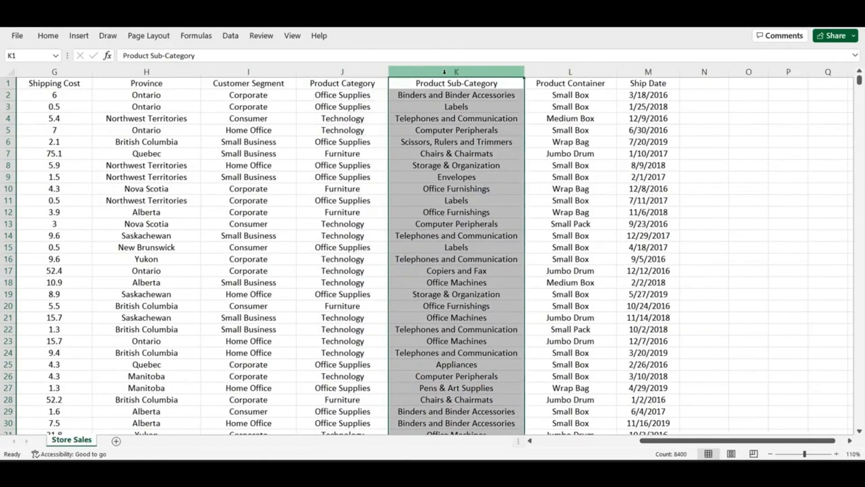
left_click(547, 72)
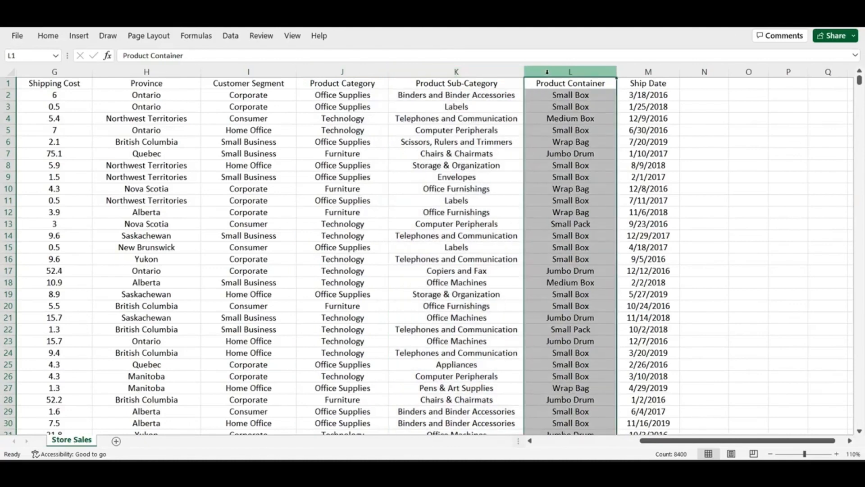
left_click(640, 71)
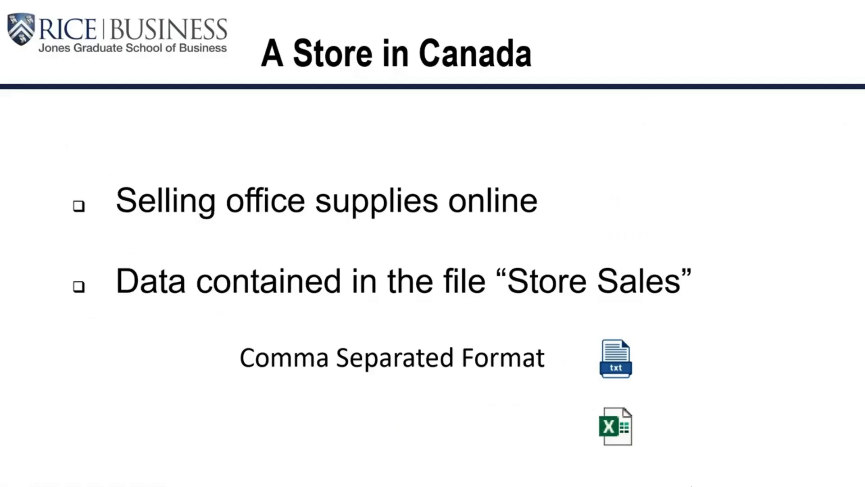
- Open the comma-separated Store Sales text file from the slide, maximize it and examine the commas separating the first record's fields
left_click(618, 349)
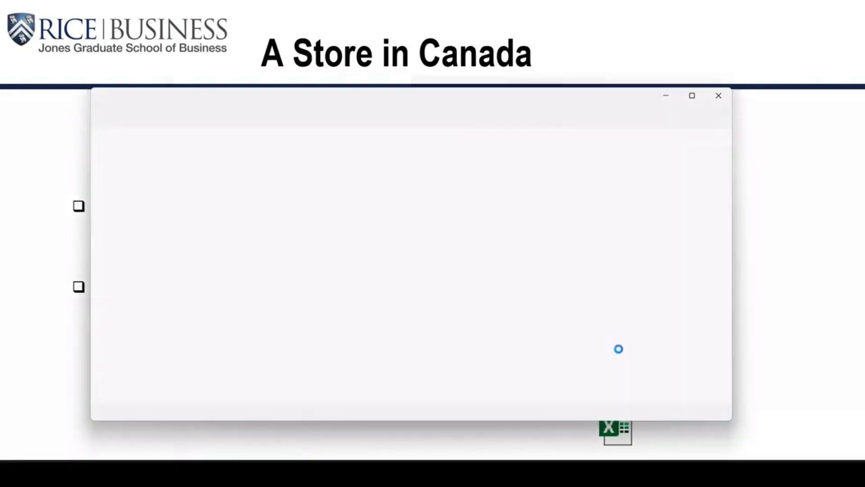
left_click(692, 96)
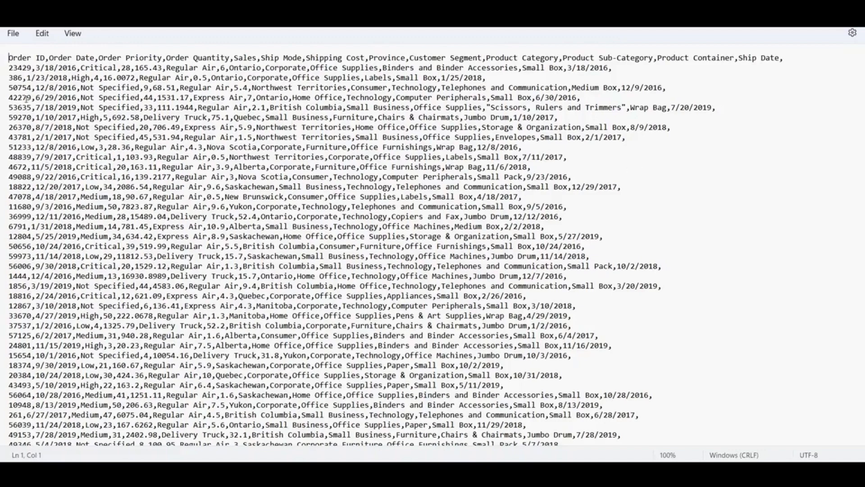
left_click_drag(31, 70, 37, 69)
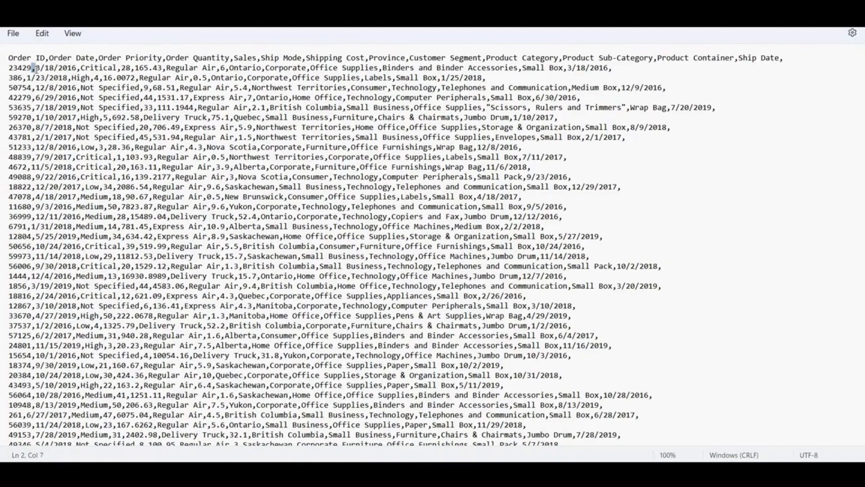
left_click(78, 68)
left_click_drag(118, 69, 123, 70)
left_click(121, 68)
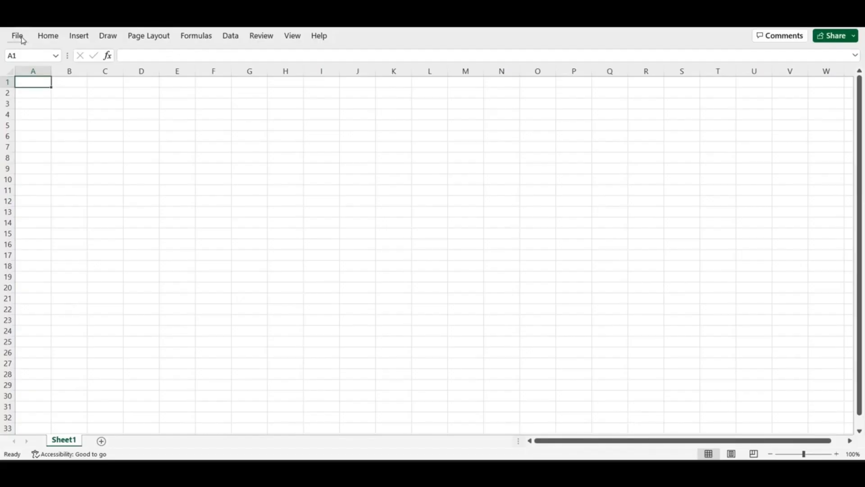
- Import the Store Sales (Comma delimited) text file into Excel as delimited data, with Comma as the only delimiter and General column format
left_click(19, 36)
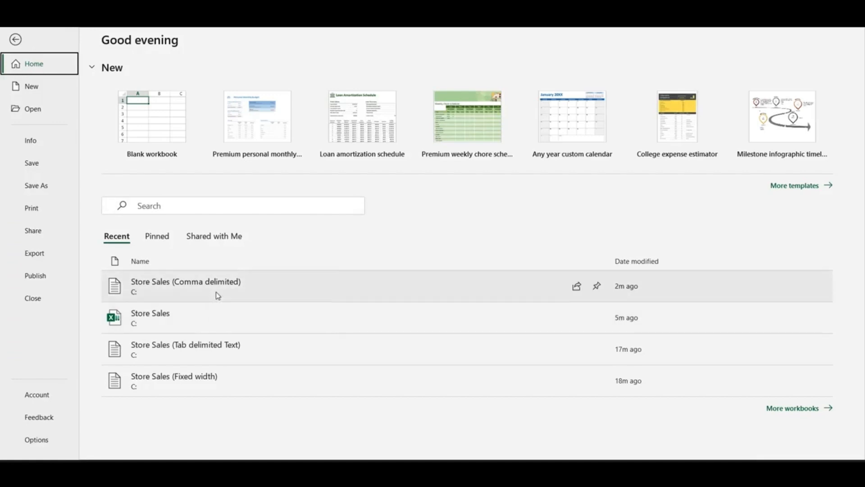
left_click(216, 294)
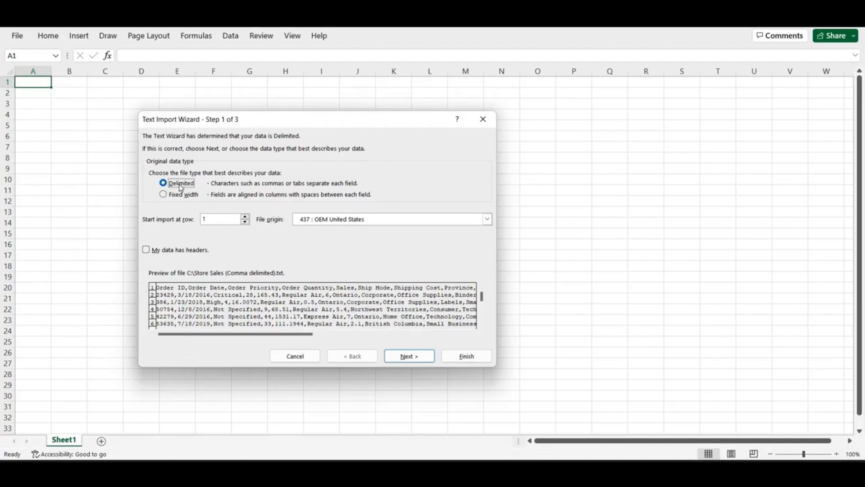
left_click(395, 355)
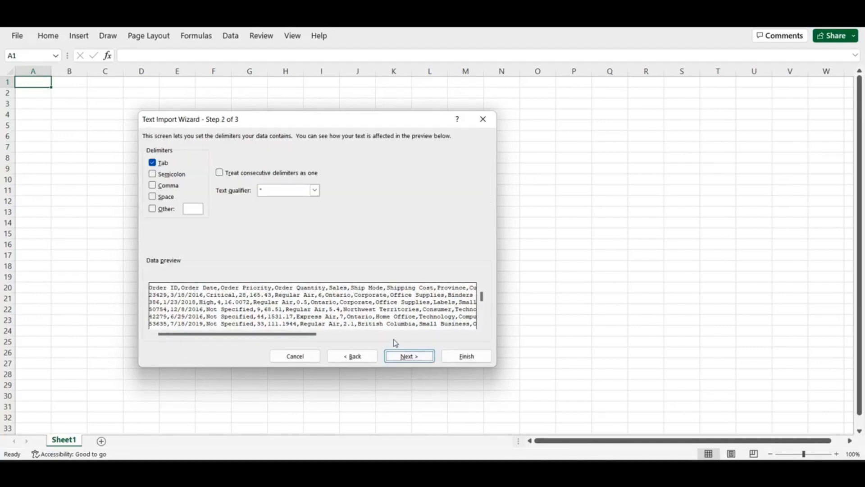
left_click(158, 166)
left_click(155, 186)
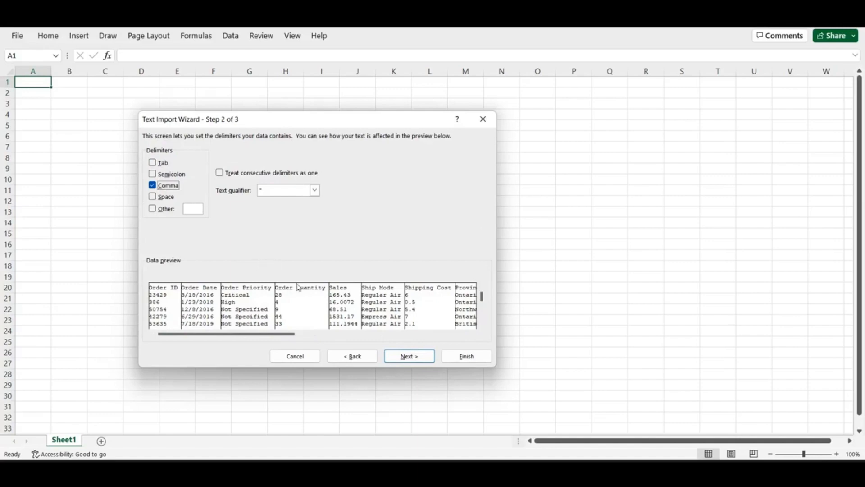
left_click(407, 356)
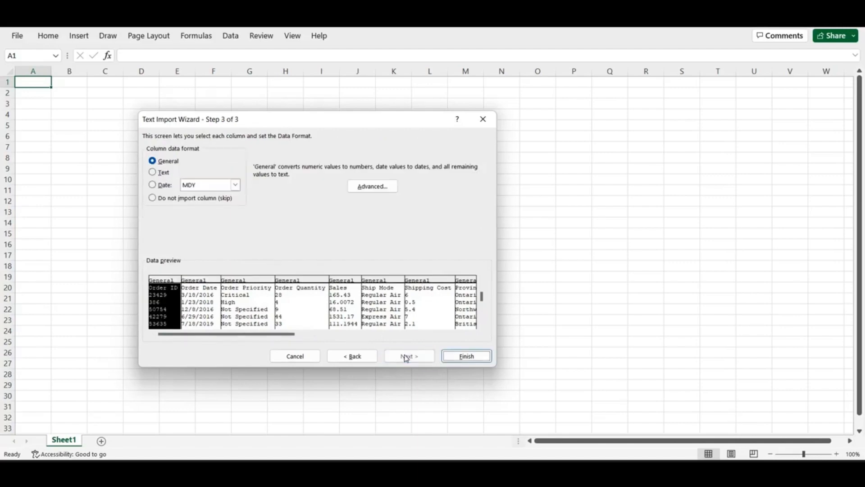
left_click(457, 356)
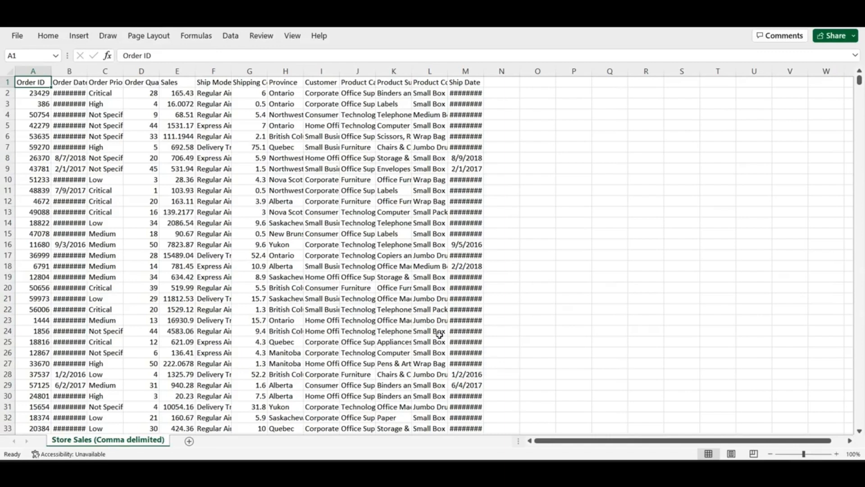
- Check the Order Date and Ship Date columns, and autofit the widths of columns A through M
left_click(79, 70)
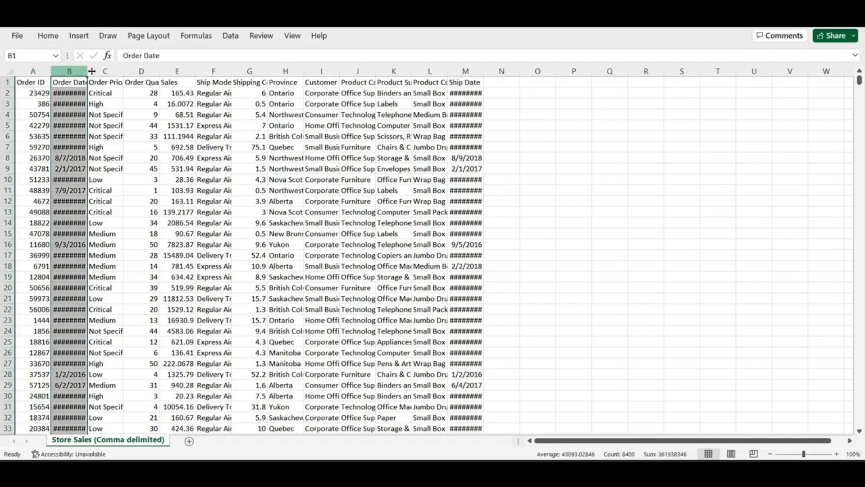
left_click(479, 68, "ctrl")
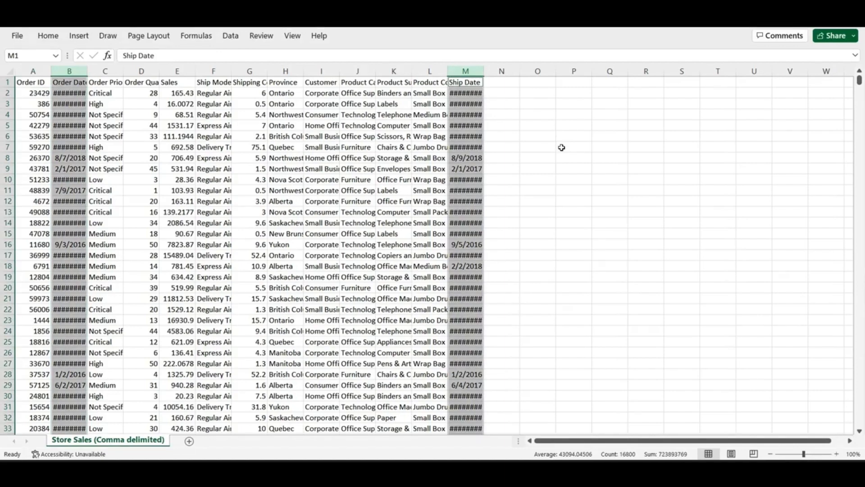
left_click(214, 171)
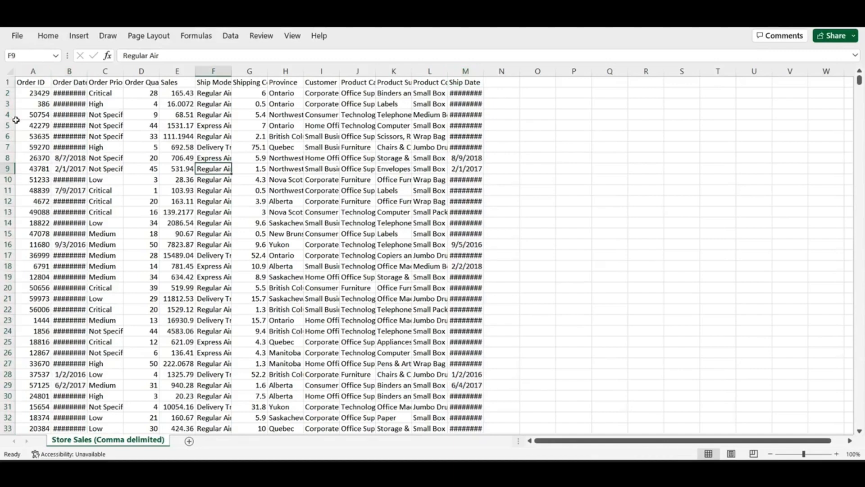
left_click_drag(33, 71, 470, 71)
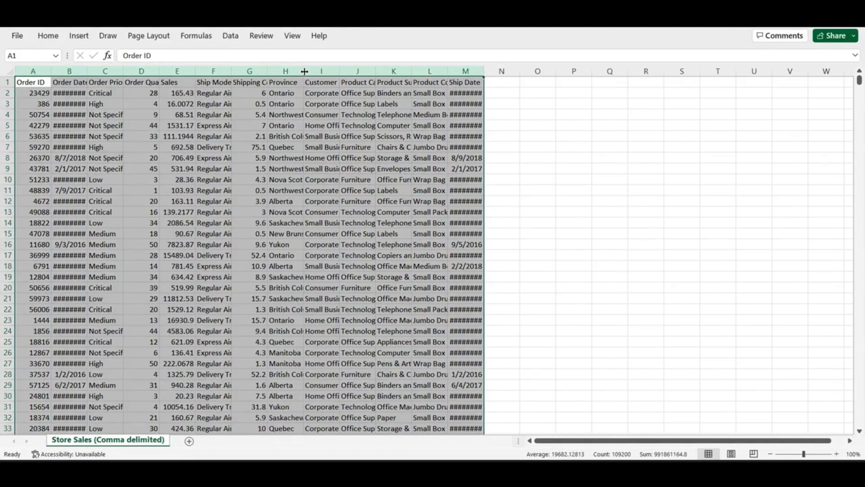
double_click(304, 71)
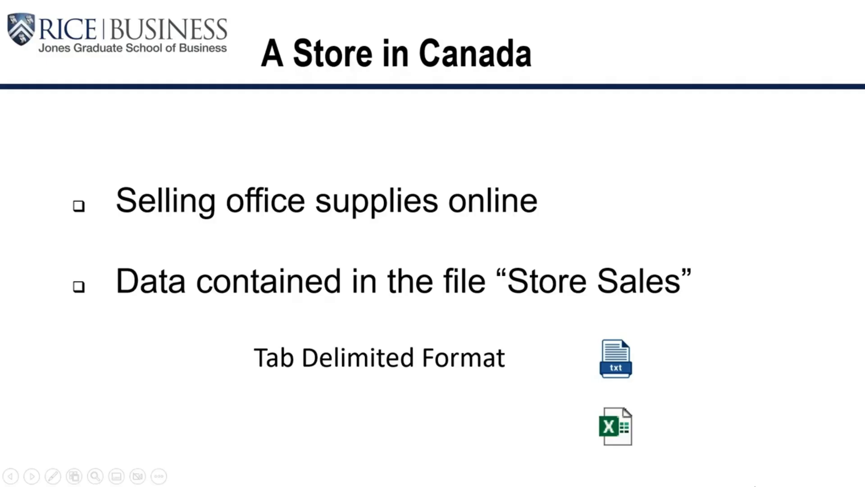
- Open the tab-delimited Store Sales text file from the slide, maximize it to view its layout, and return to the slide
left_click(616, 366)
left_click(692, 95)
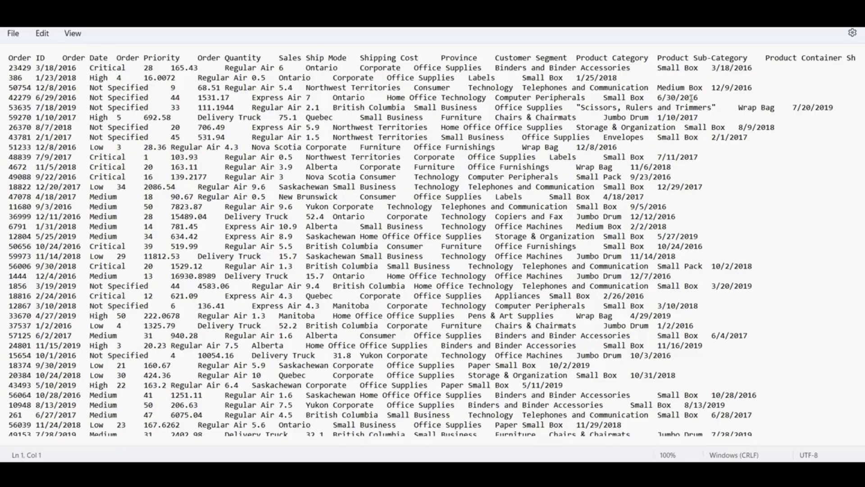
left_click(801, 8)
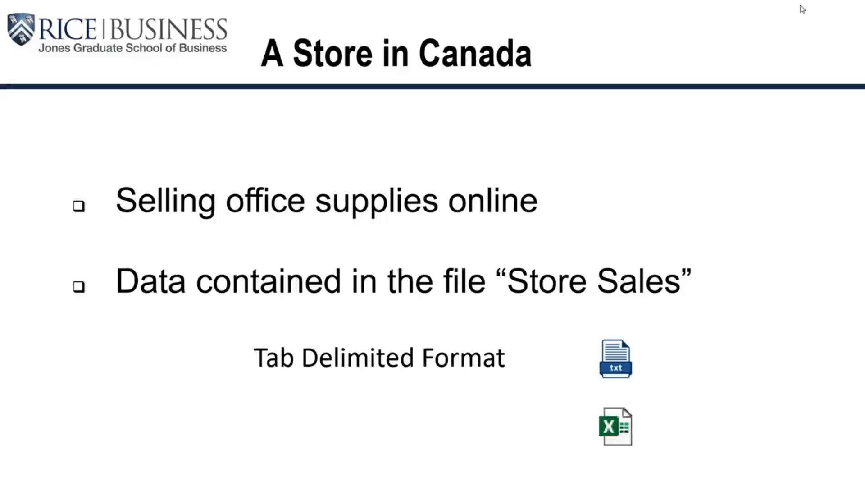
- Switch to Excel and import the Store Sales (Tab delimited Text) file as delimited data with Tab as the delimiter
left_click(630, 433)
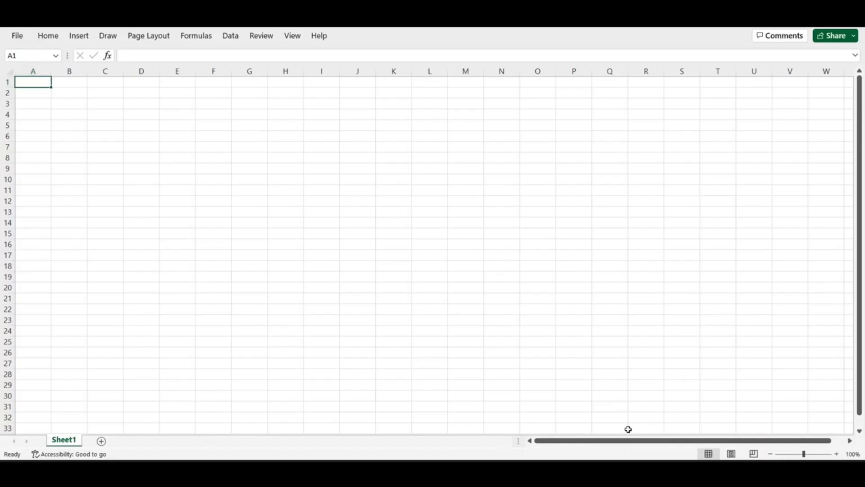
left_click(19, 37)
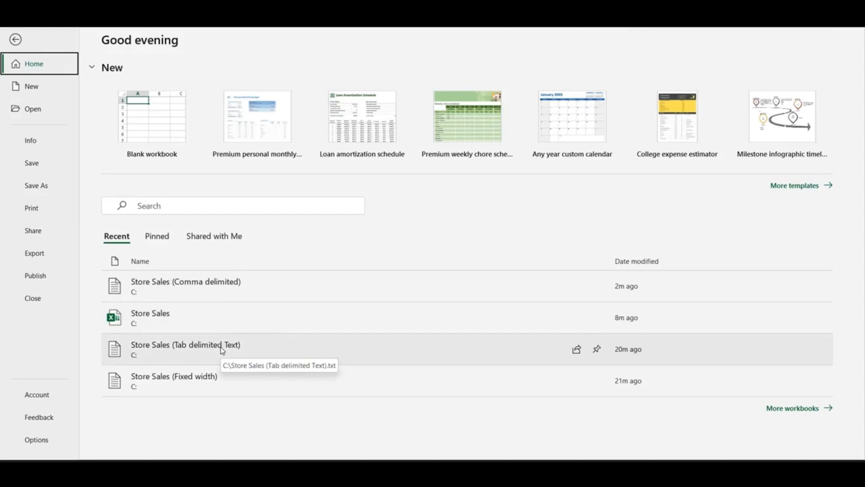
left_click(222, 350)
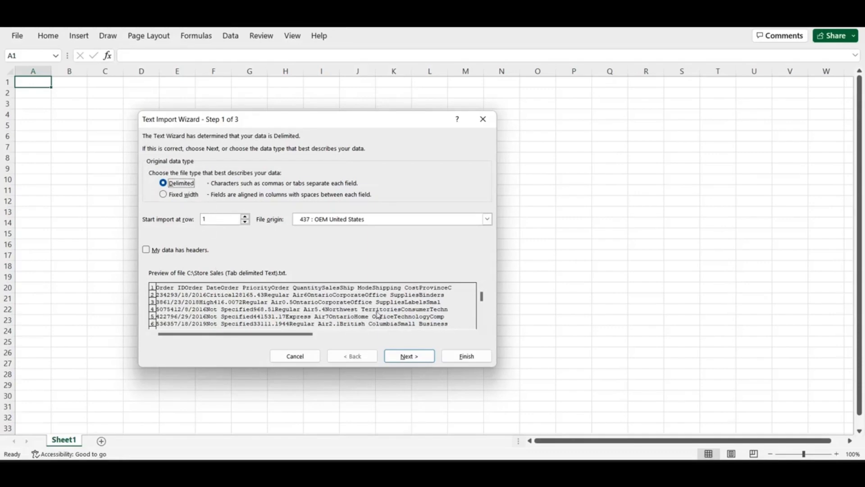
left_click(407, 359)
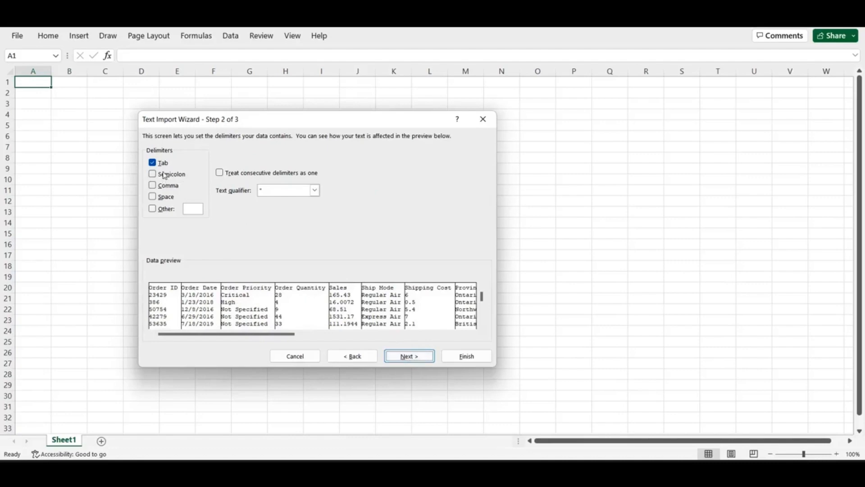
left_click(154, 164)
left_click(409, 357)
left_click(461, 361)
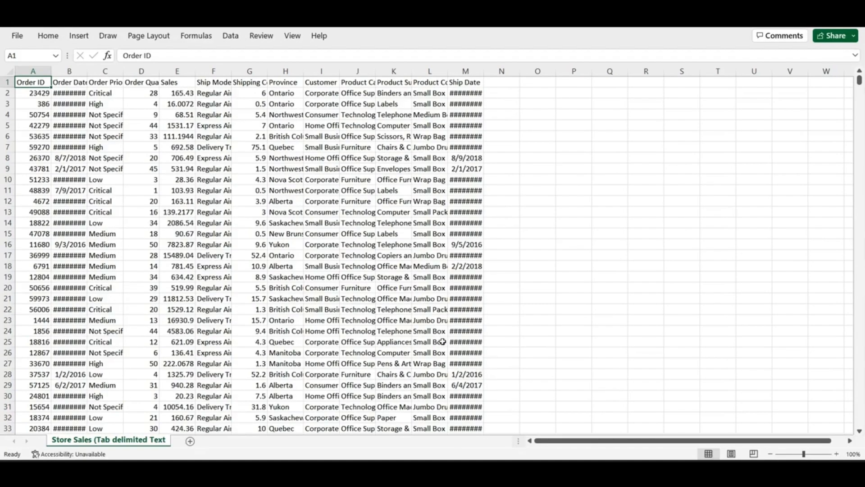
- Autofit the widths of columns A through M in the imported tab-delimited sheet
left_click_drag(42, 70, 469, 70)
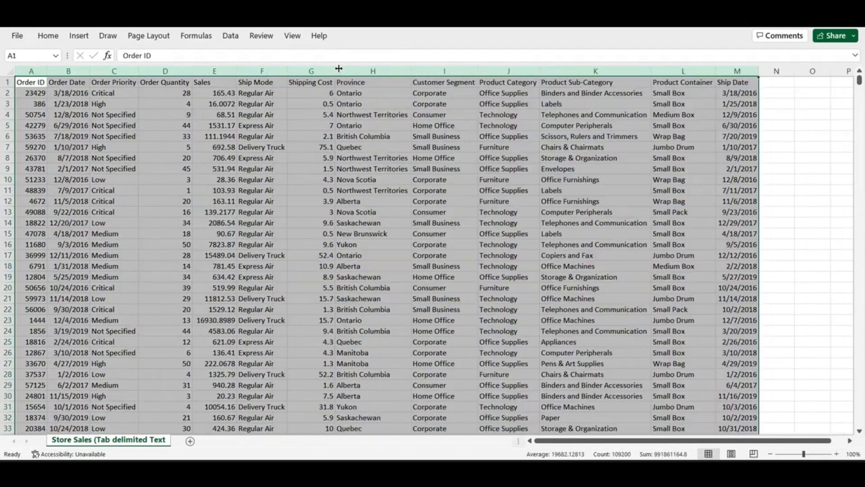
double_click(340, 72)
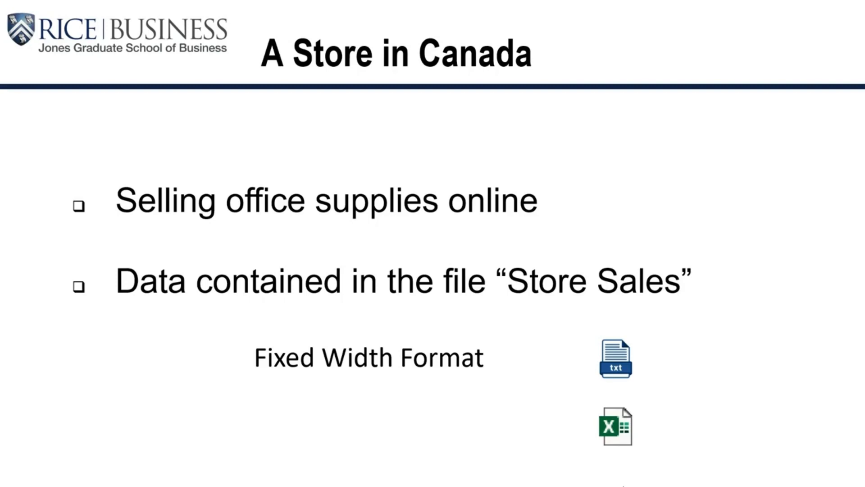
- Open the fixed-width Store Sales text file from the slide and maximize it to view its layout
left_click(616, 359)
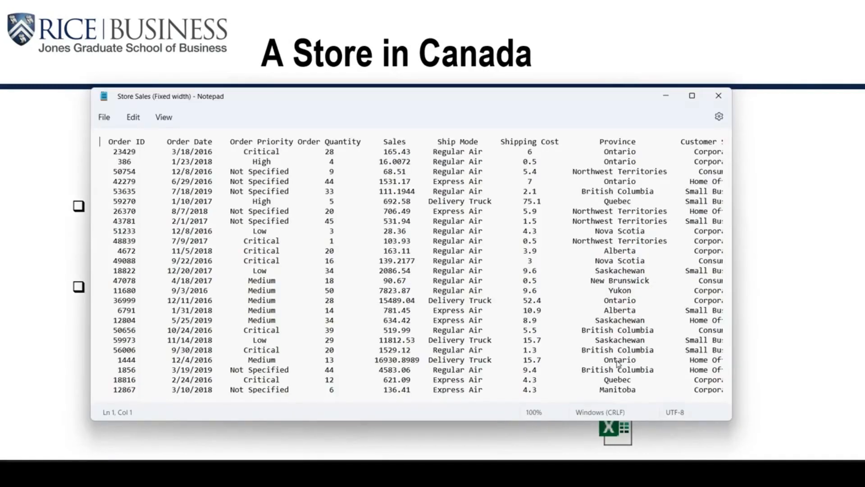
left_click(692, 95)
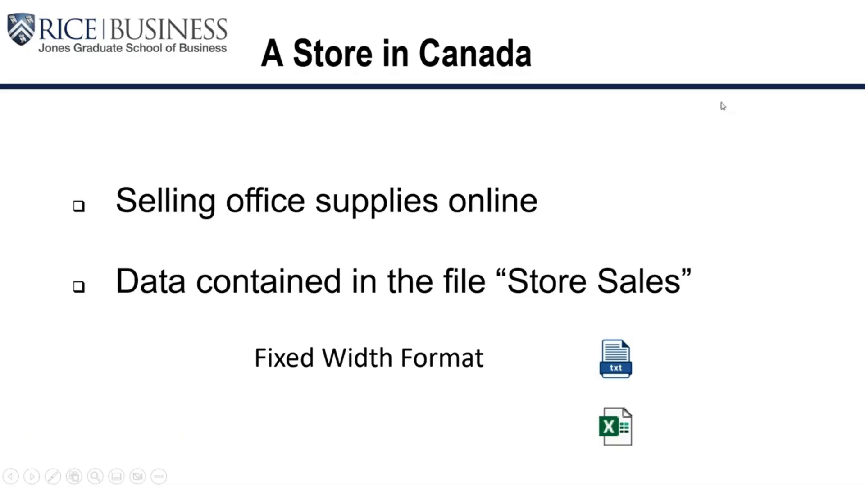
- Switch to Excel and start importing the Store Sales (Fixed width) file with Fixed width as the original data type
left_click(616, 433)
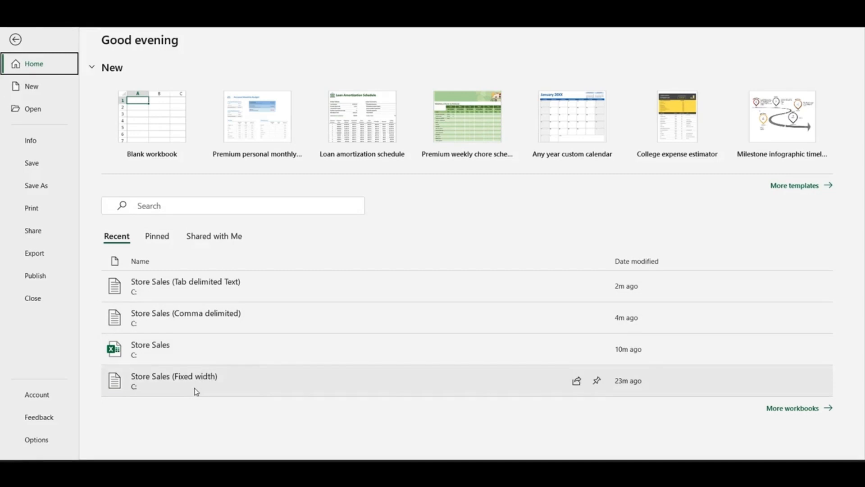
left_click(195, 391)
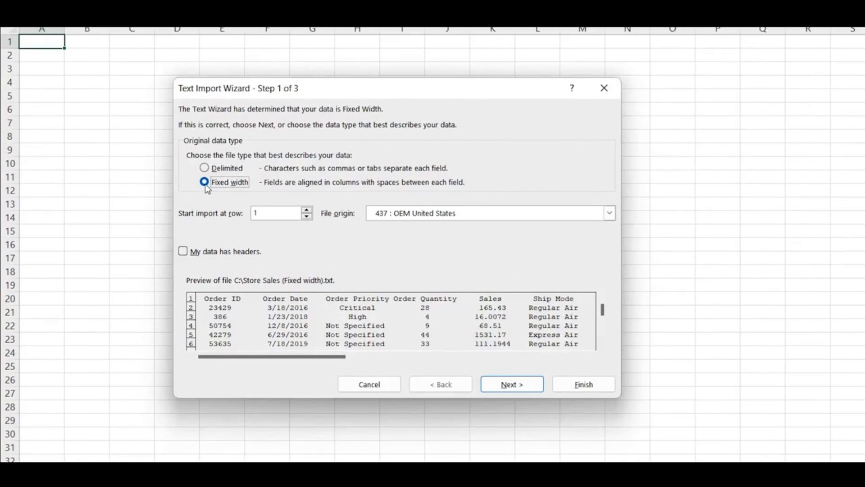
left_click(504, 387)
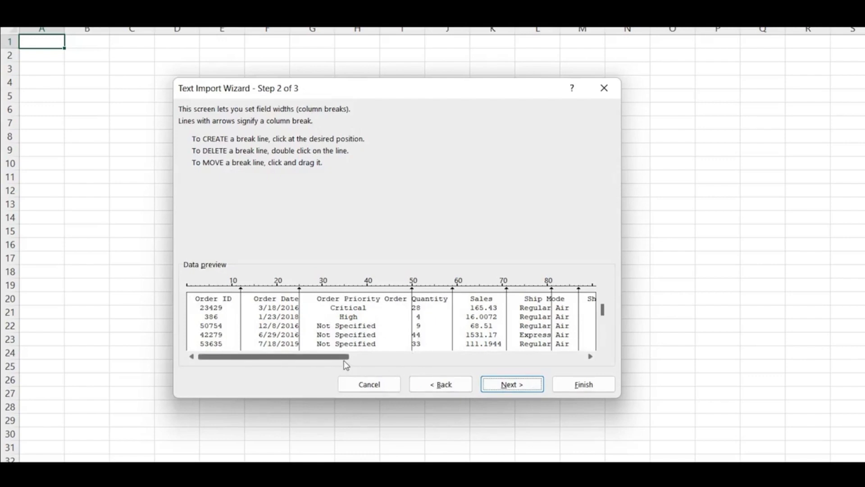
- Check the column breaks in the data preview and delete the extra break line that splits the Ship Mode field
left_click_drag(345, 357, 383, 366)
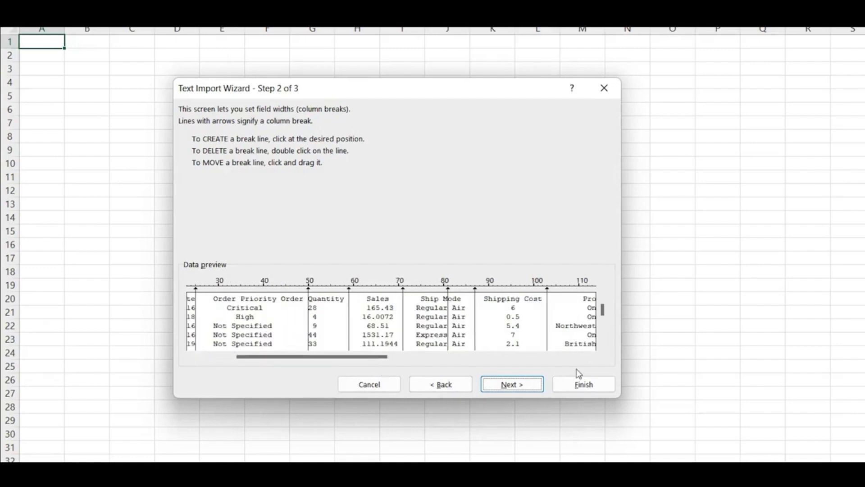
left_click(591, 357)
left_click(591, 357)
left_click(591, 356)
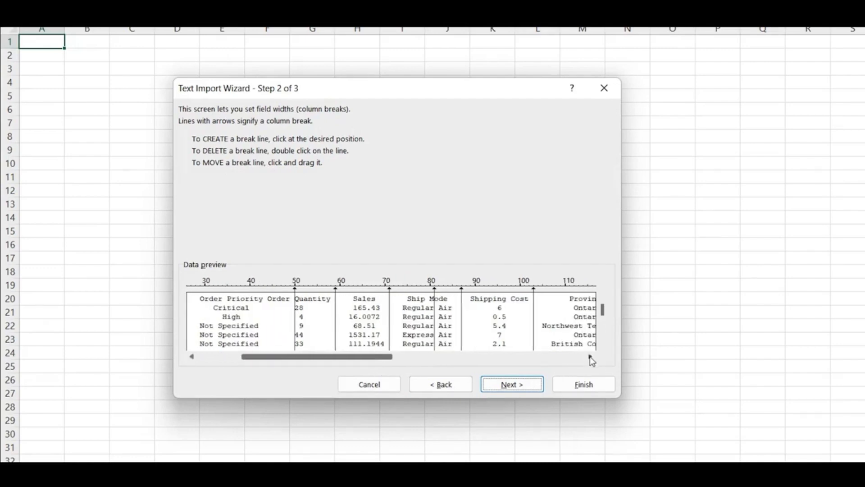
left_click_drag(590, 357, 585, 360)
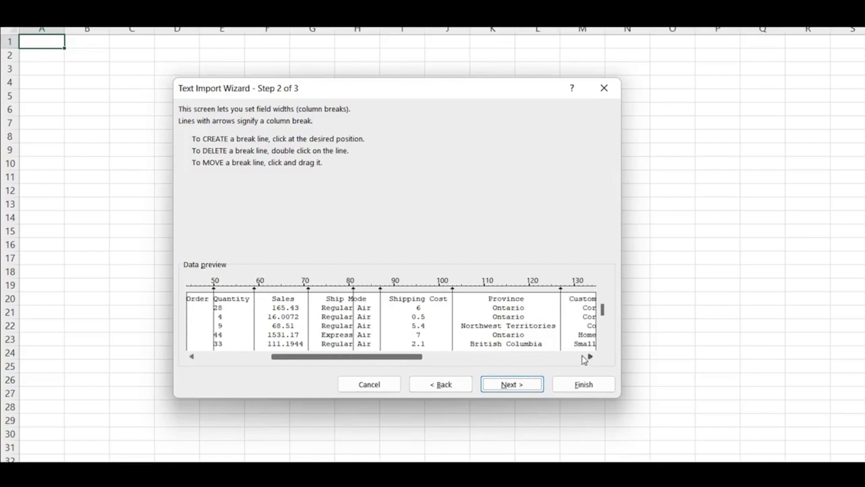
double_click(354, 295)
- Delete the extra break line splitting the Product Container field and finish the import with General column format
left_click(592, 357)
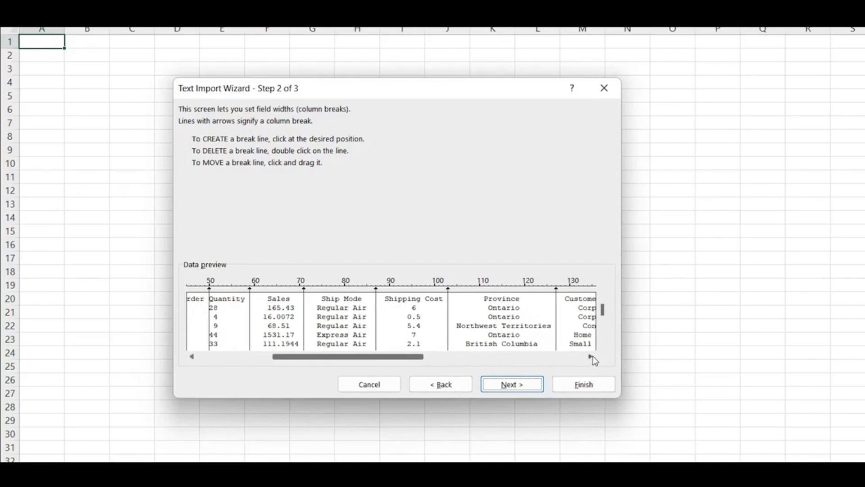
left_click_drag(592, 357, 593, 357)
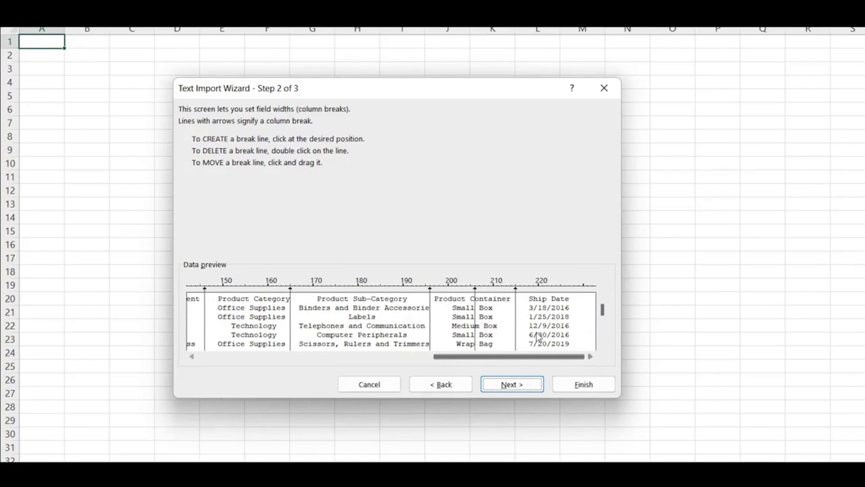
double_click(475, 293)
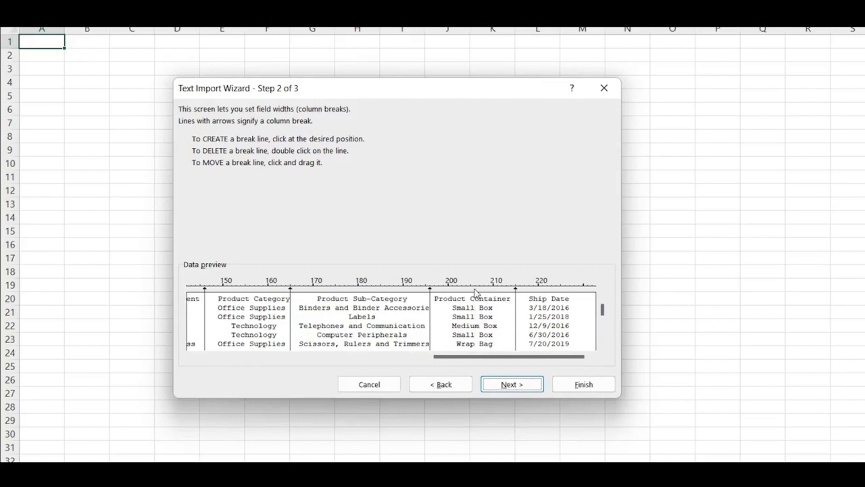
left_click(518, 386)
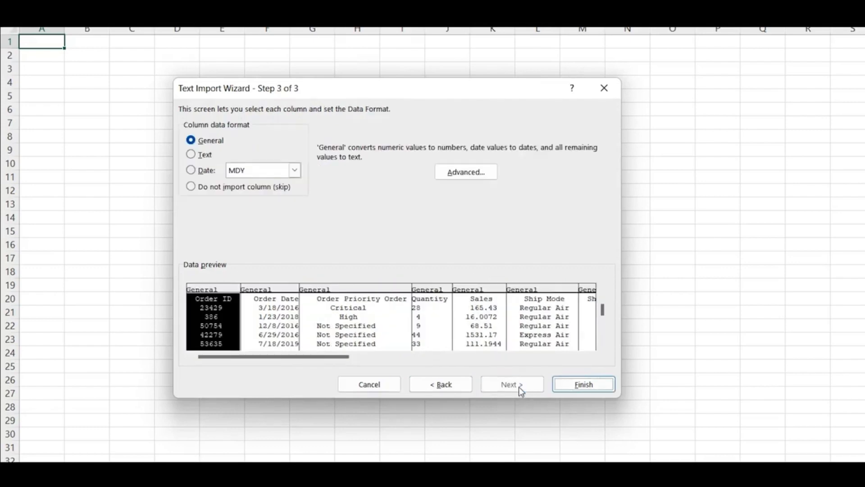
left_click(583, 385)
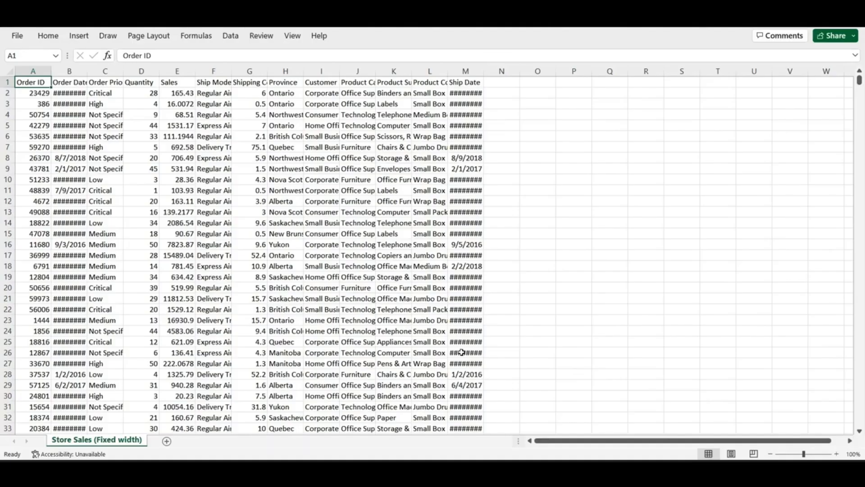
- Autofit the widths of columns A through M in the Store Sales (Fixed width) sheet
left_click_drag(33, 71, 447, 70)
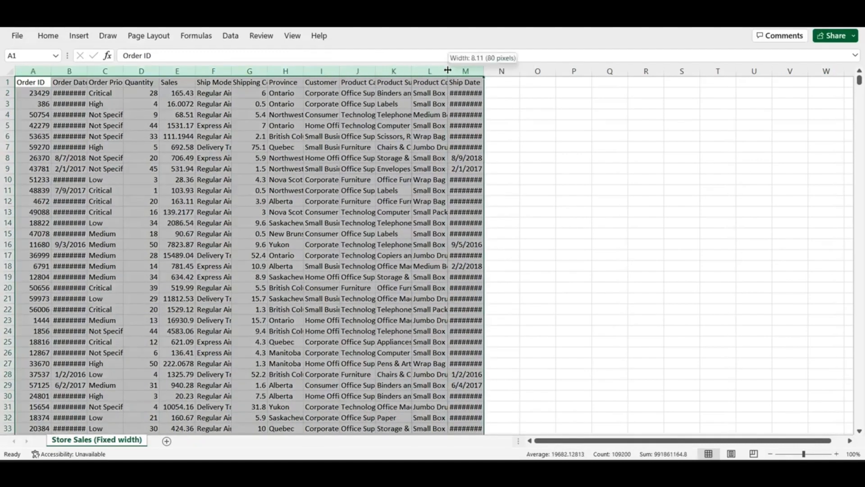
double_click(448, 70)
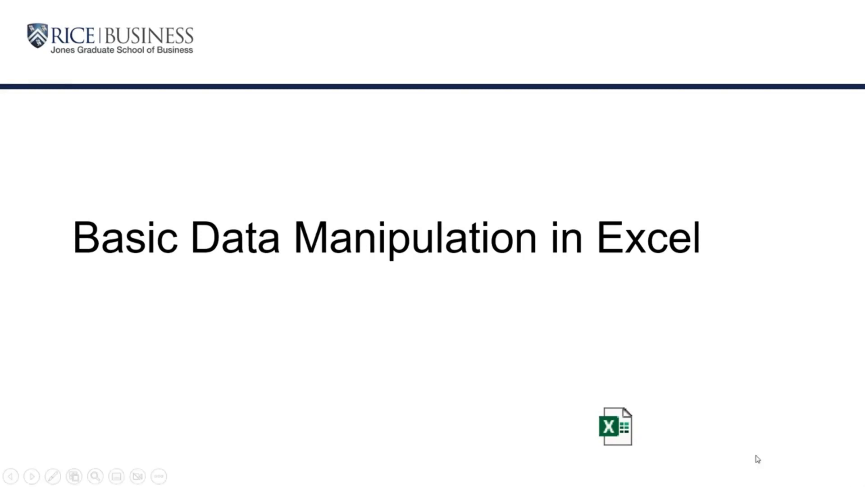
- Switch from the slide to Excel and open the Store Sales workbook from the recent files
left_click(620, 426)
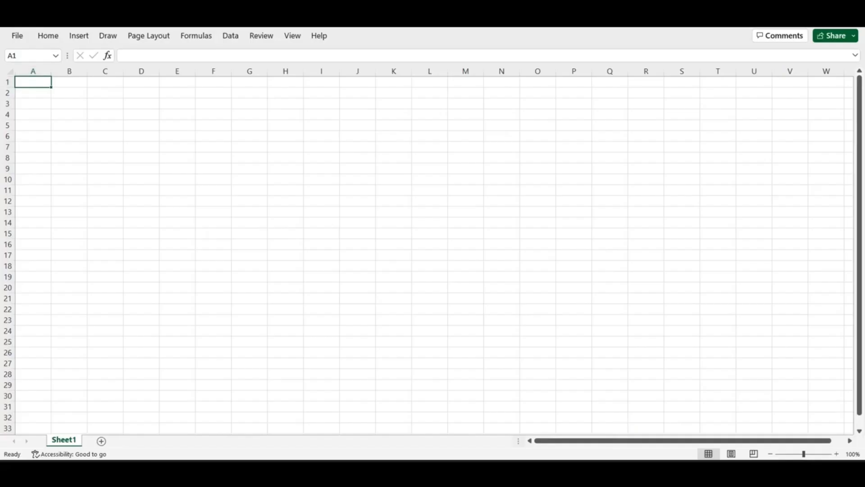
left_click(18, 37)
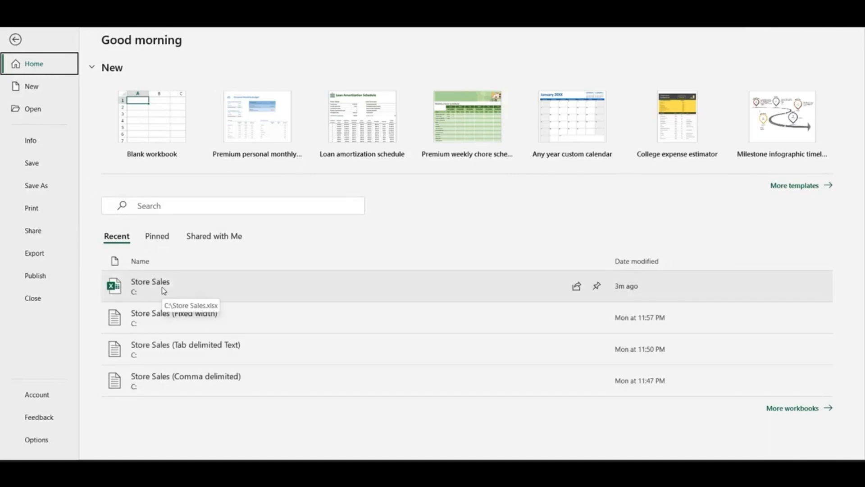
left_click(162, 287)
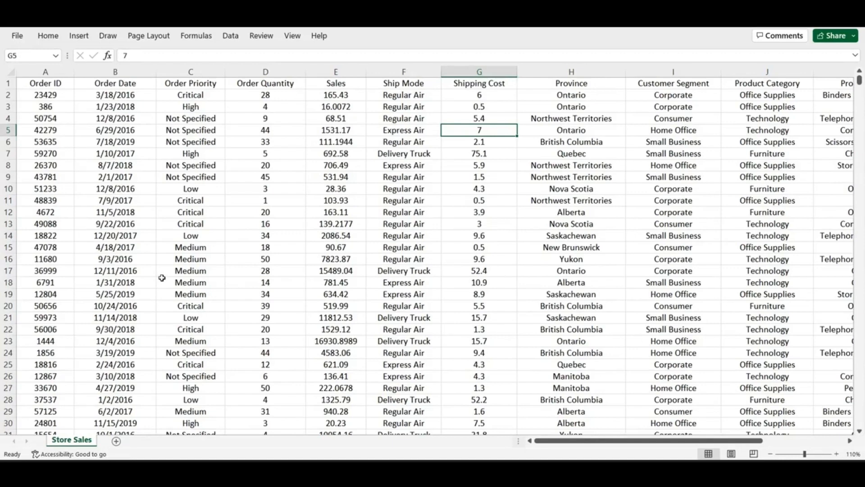
- Check how far the Order ID column extends by going from A1 to its last filled row and back
left_click(60, 71)
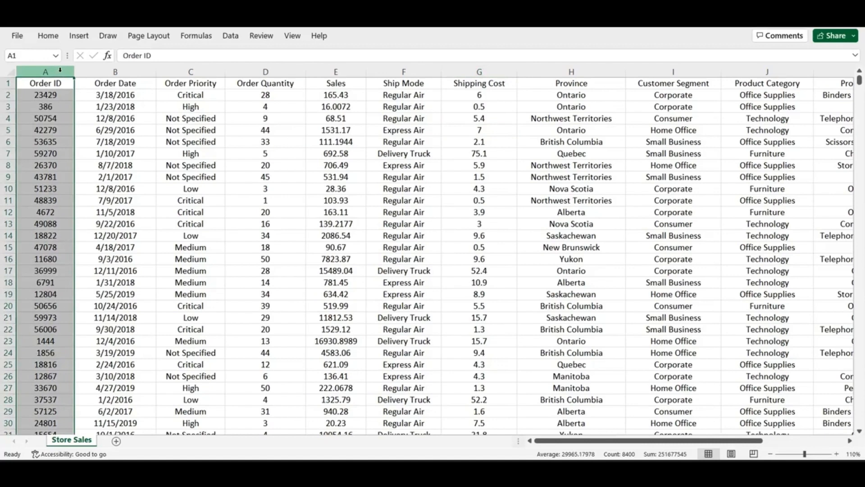
left_click(111, 92)
left_click(52, 83)
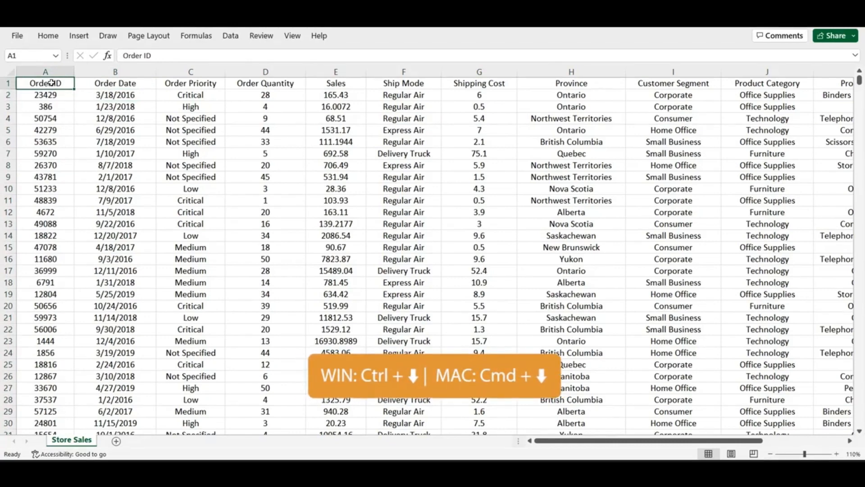
key("ctrl+Down")
scroll(109, 126, "down", 2)
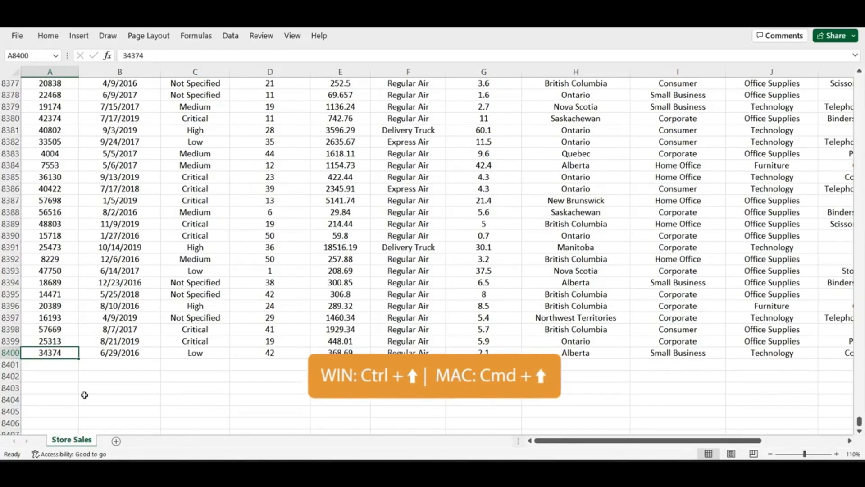
key("ctrl+Up")
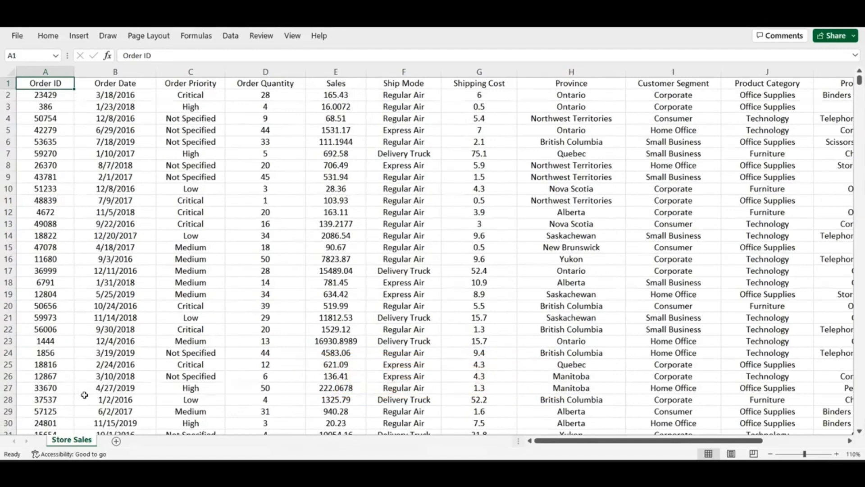
- Examine the Sales column and select cells E6, E13 and E23 together to compare their decimal places
left_click(348, 66)
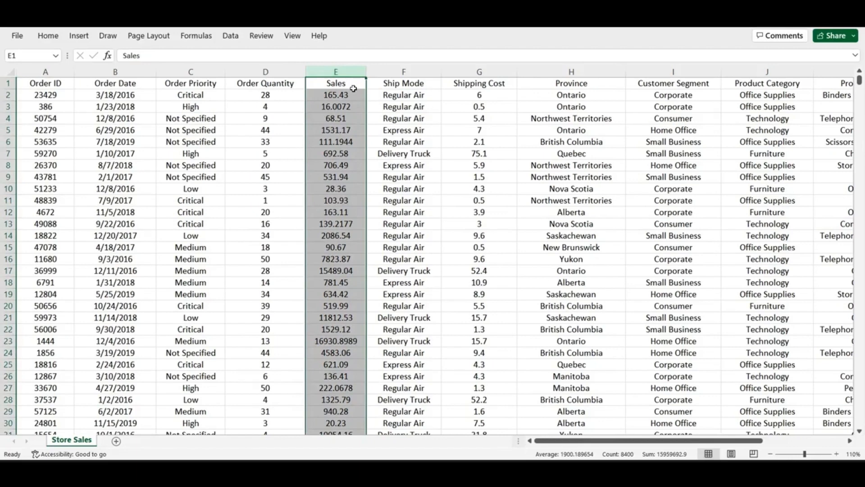
left_click(352, 143)
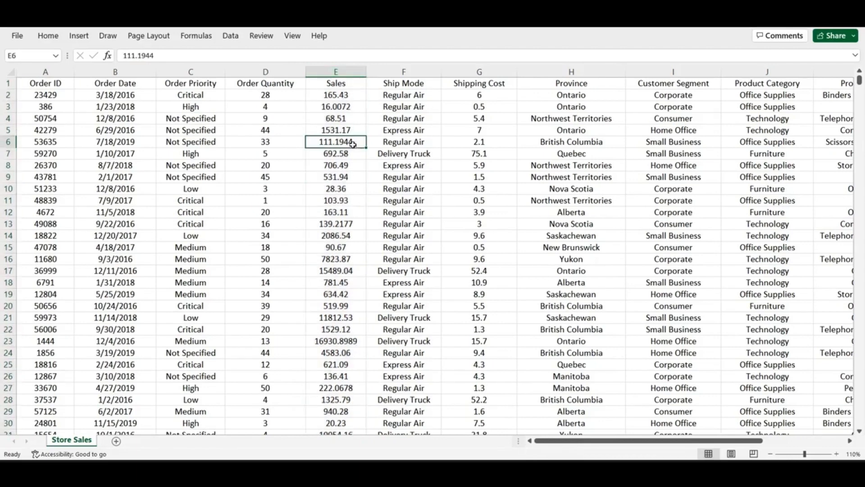
left_click(349, 223, "ctrl")
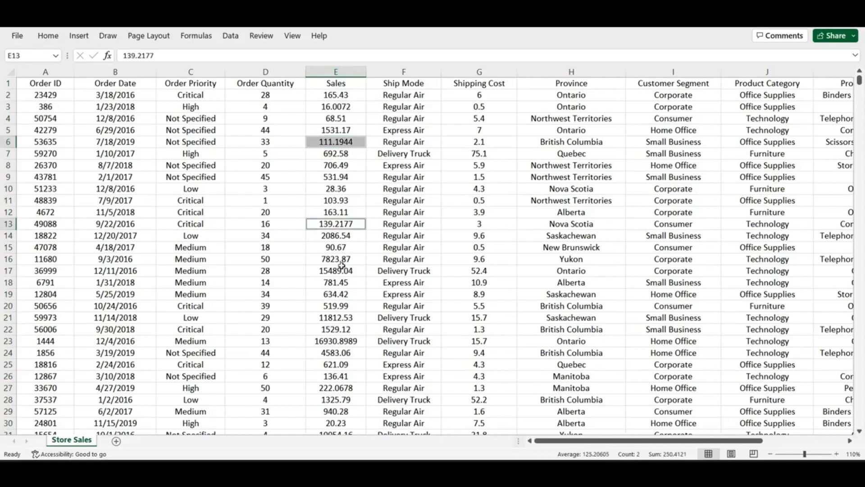
left_click(336, 342, "ctrl")
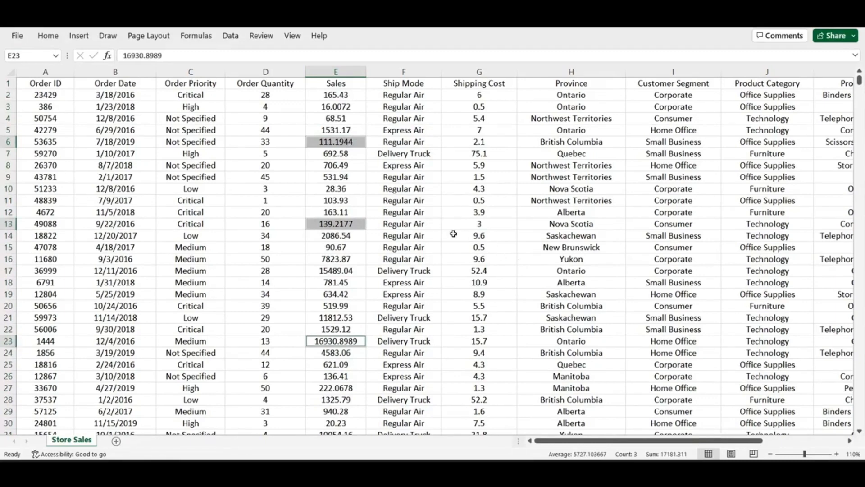
- Format the whole Sales column as Number with 2 decimal places and no thousands separator
left_click(335, 69)
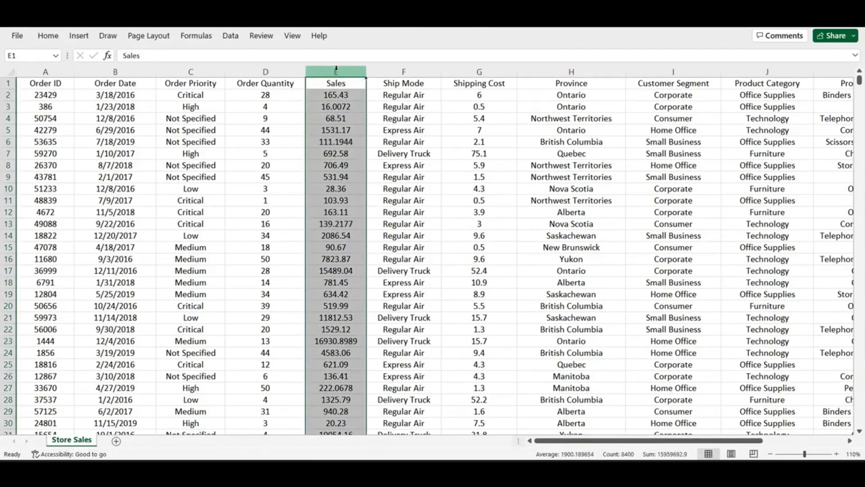
right_click(336, 69)
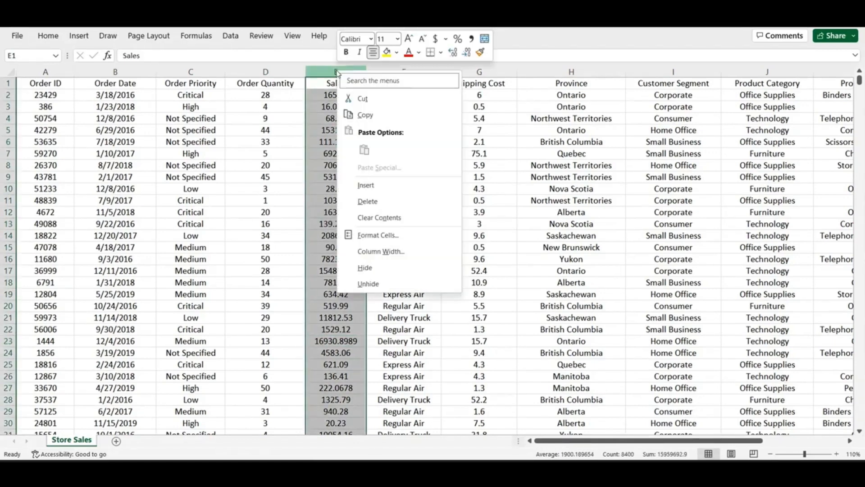
left_click(398, 244)
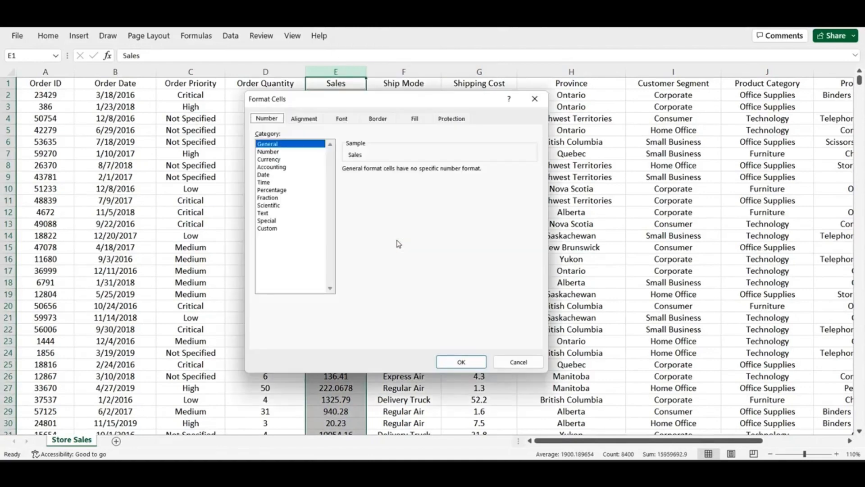
left_click(276, 153)
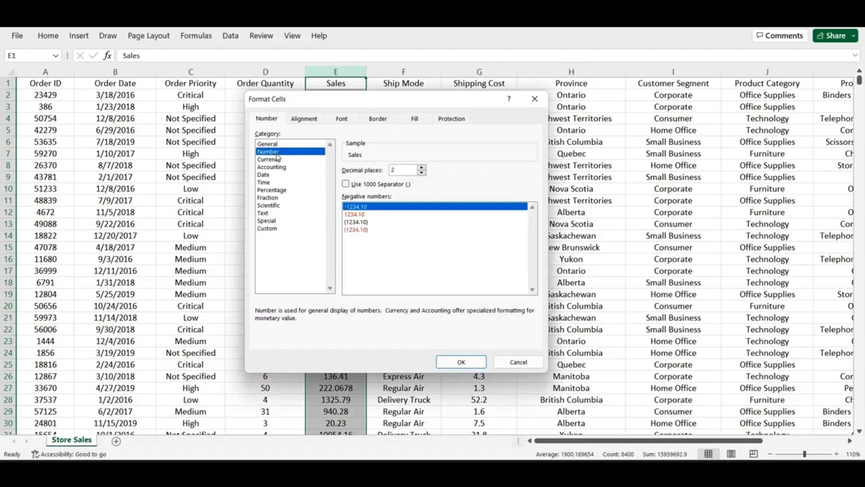
left_click(423, 172)
left_click(423, 172)
left_click(422, 167)
left_click(422, 167)
left_click(408, 171)
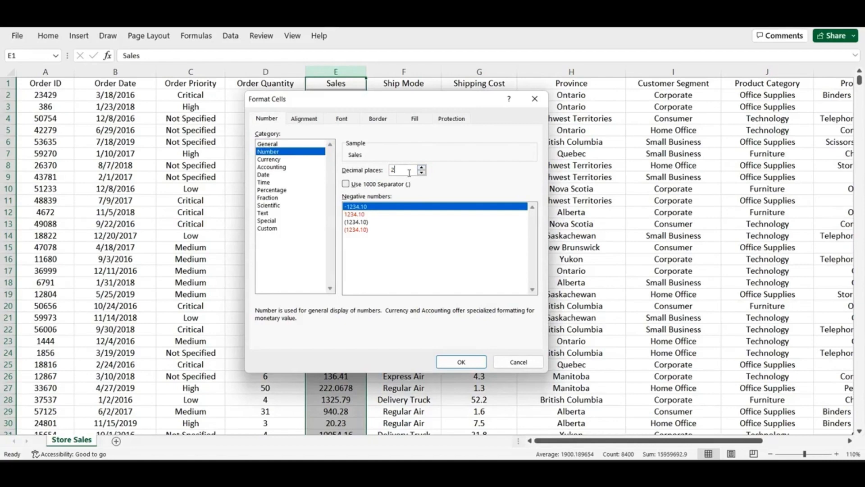
left_click(462, 362)
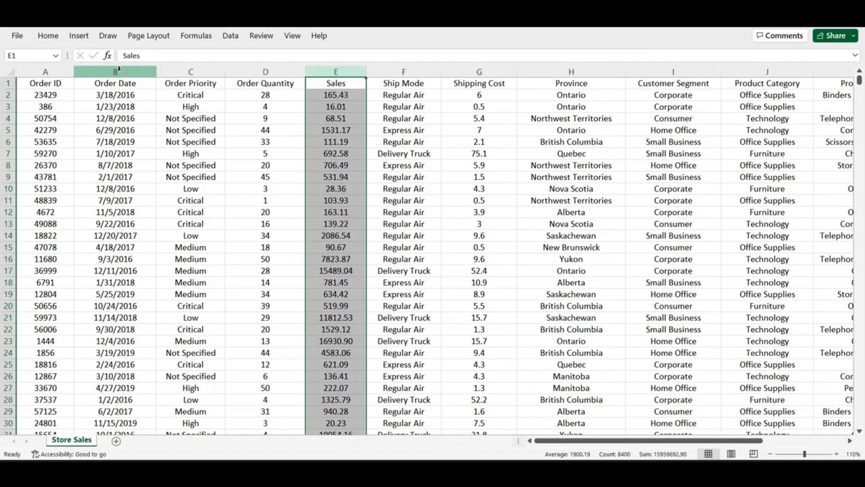
- Select the whole Store Sales data range from A1 and start a custom sort that treats the first row as headers
left_click(119, 68)
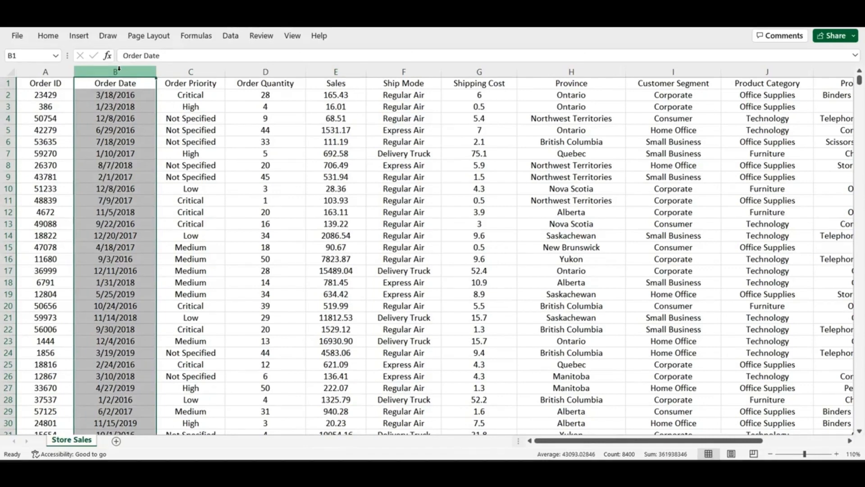
left_click(340, 73, "ctrl")
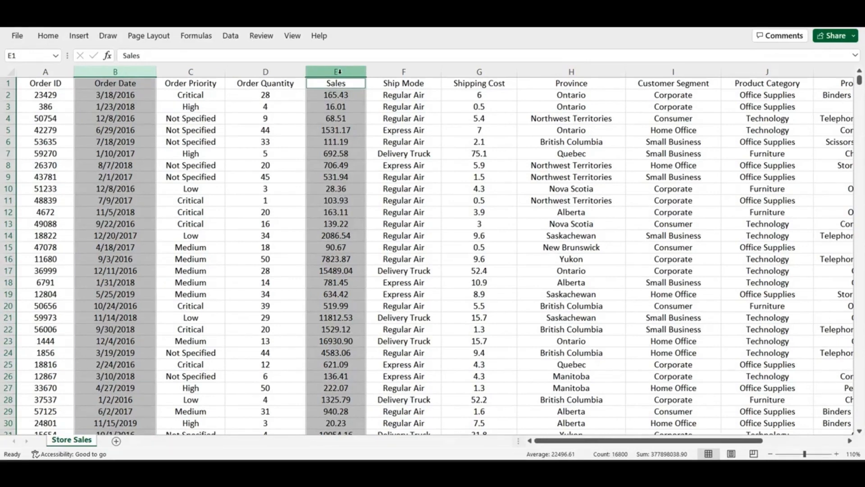
left_click(43, 84)
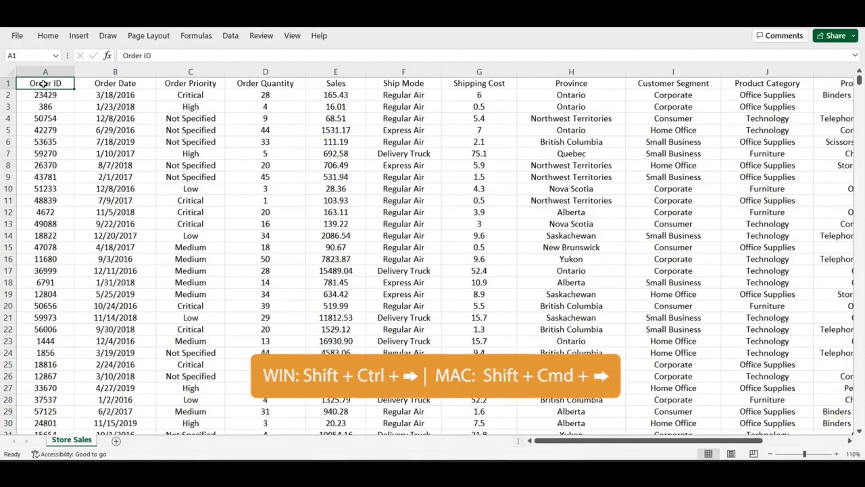
key("ctrl+shift+Right")
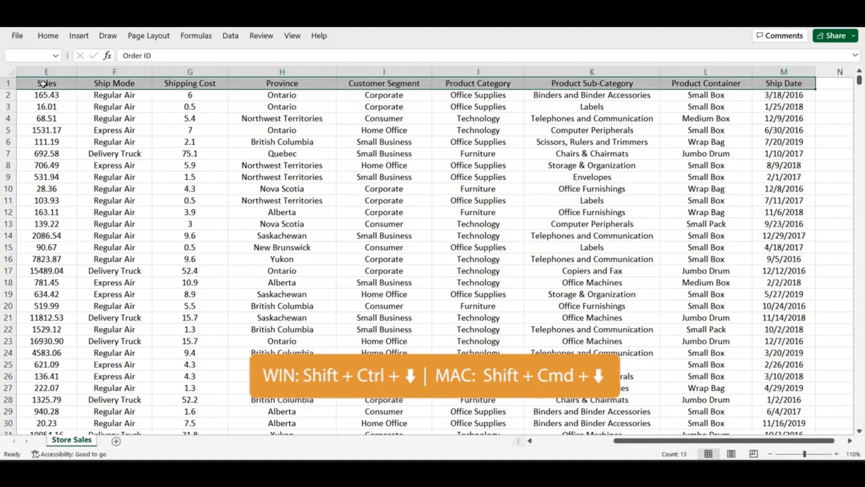
key("ctrl+shift+Down")
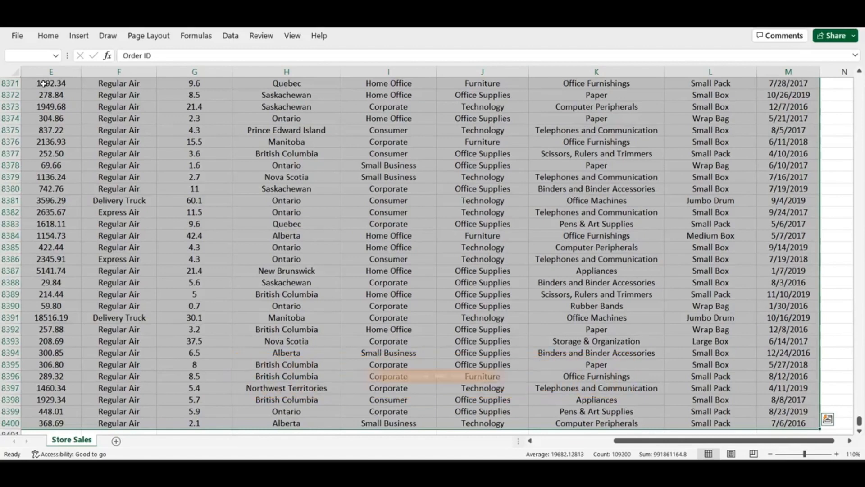
left_click(229, 36)
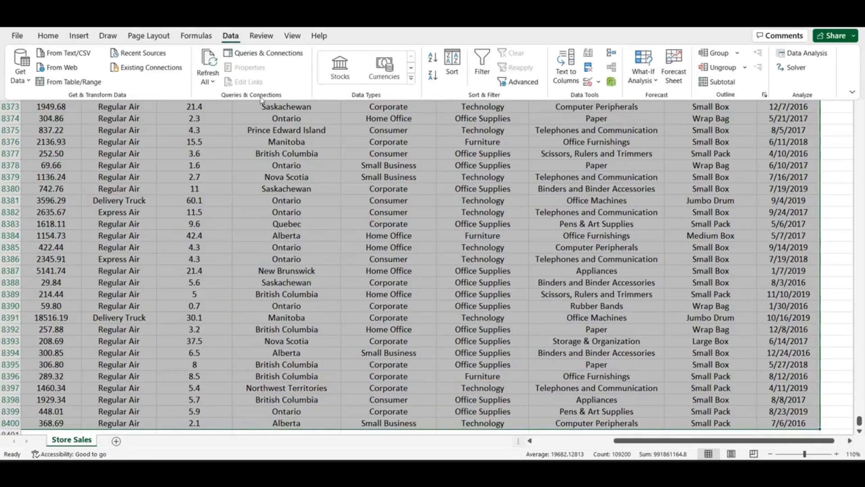
left_click(456, 61)
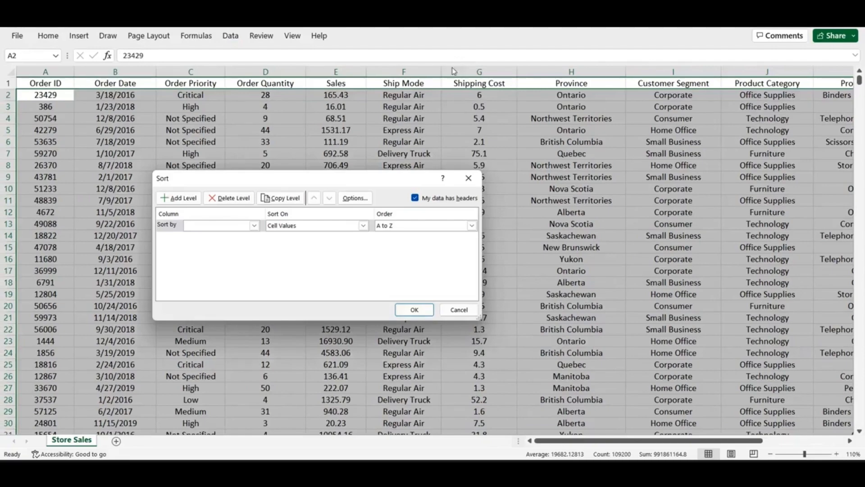
left_click_drag(319, 185, 386, 154)
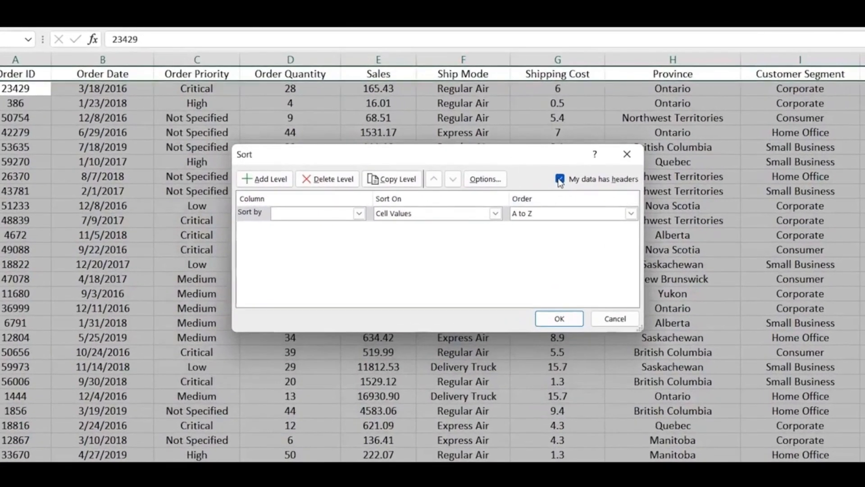
left_click(539, 176)
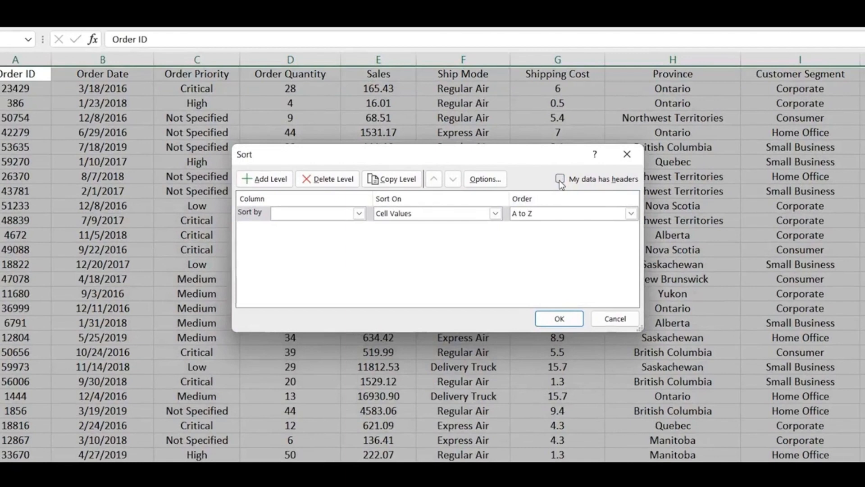
left_click(559, 180)
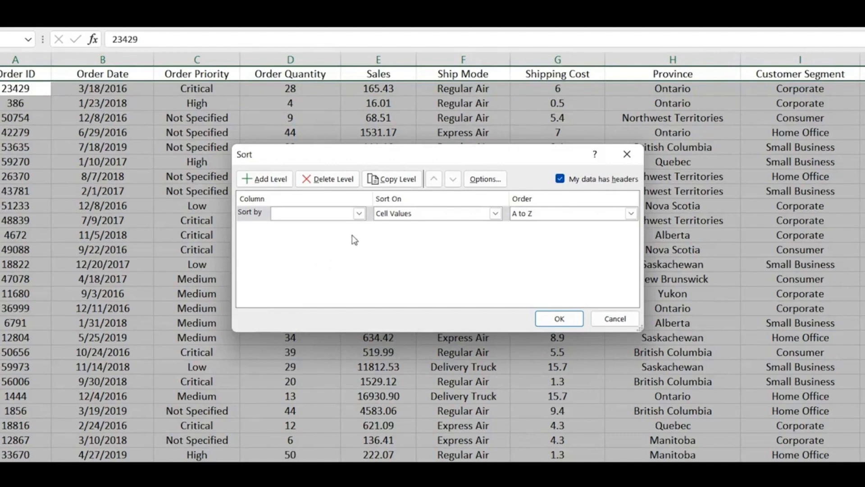
- Sort the data by Order Date from oldest to newest, with Sales from largest to smallest as the second level
left_click(359, 214)
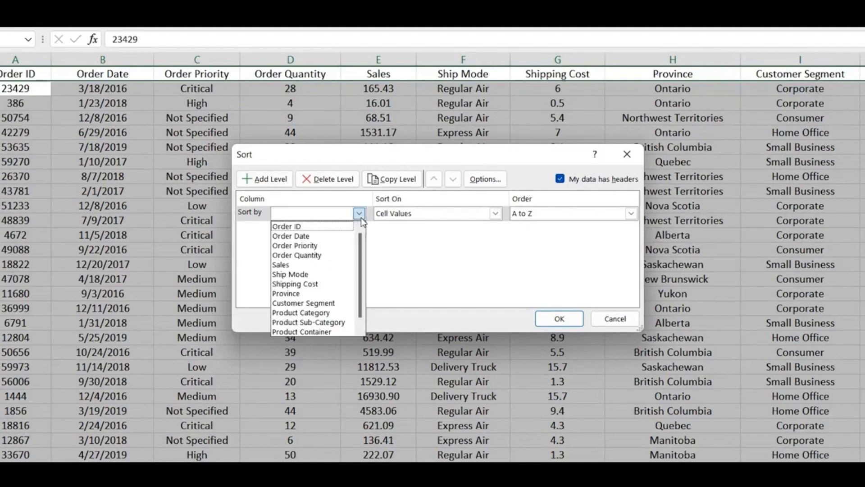
left_click(346, 237)
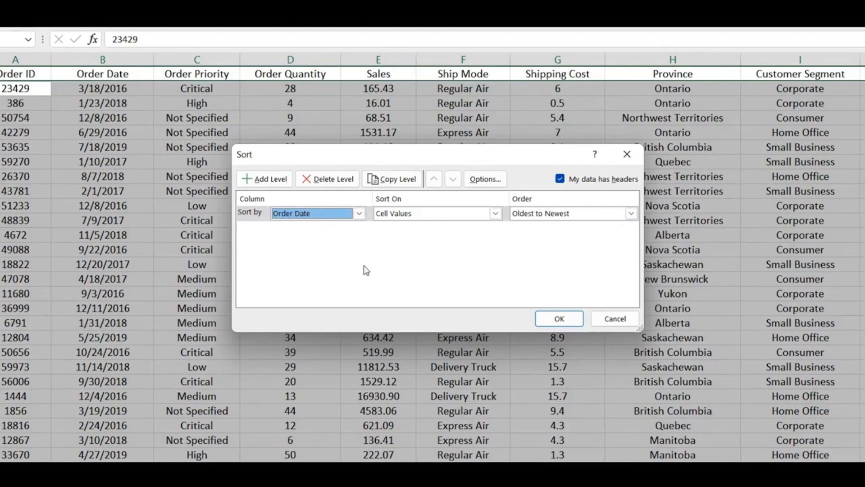
left_click(264, 181)
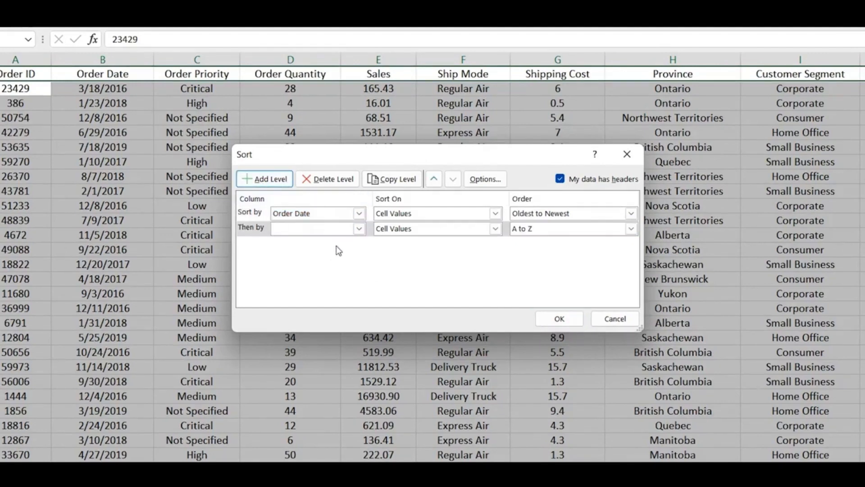
left_click(359, 229)
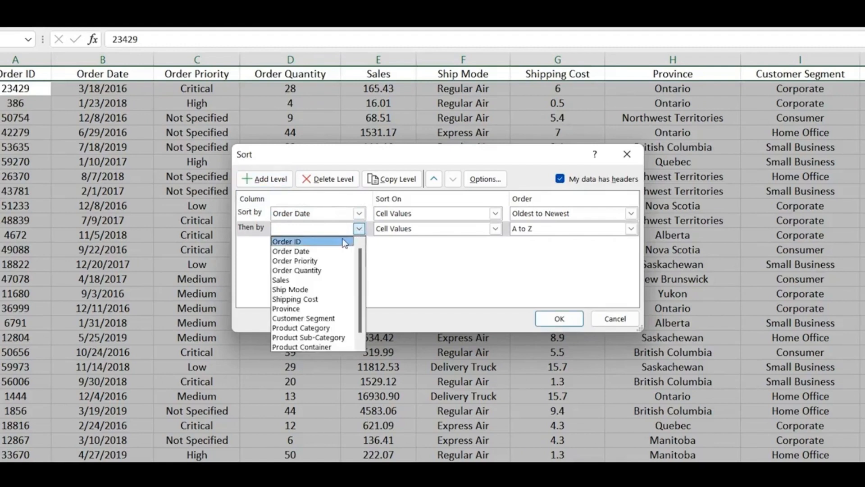
left_click(310, 280)
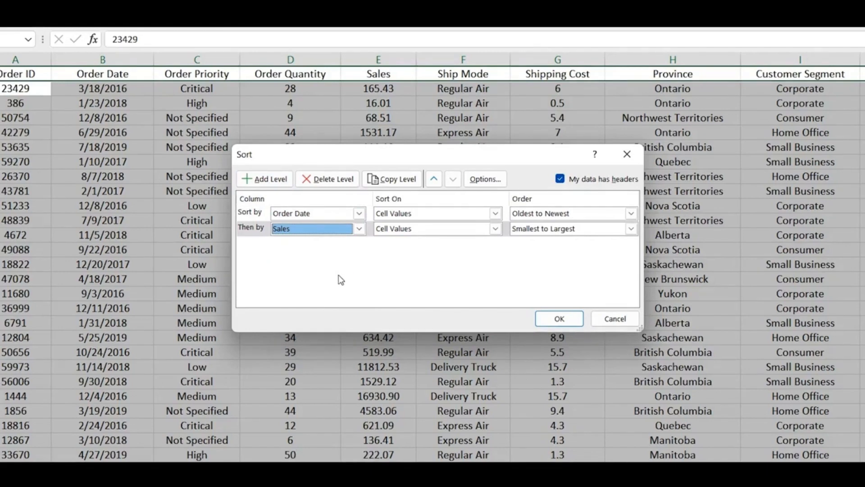
left_click(631, 230)
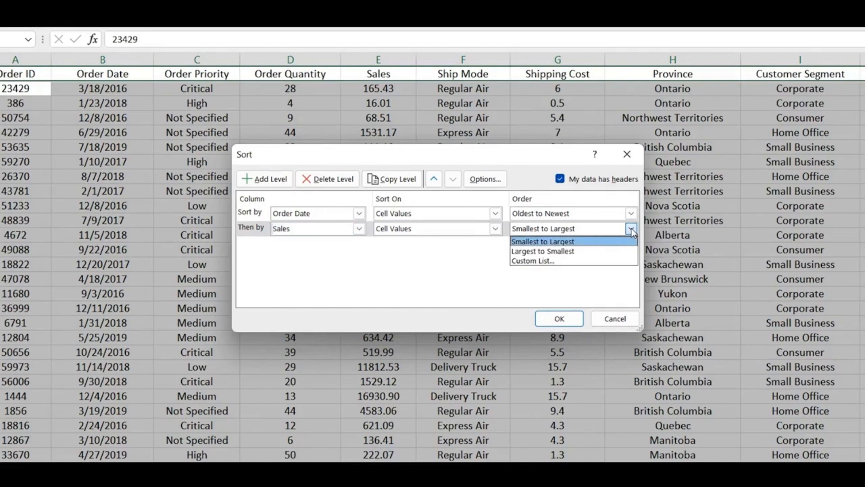
left_click(592, 253)
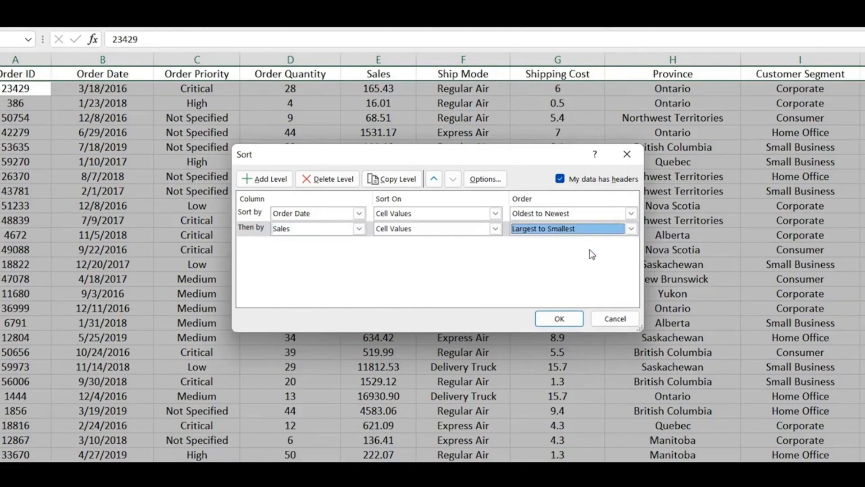
left_click(568, 321)
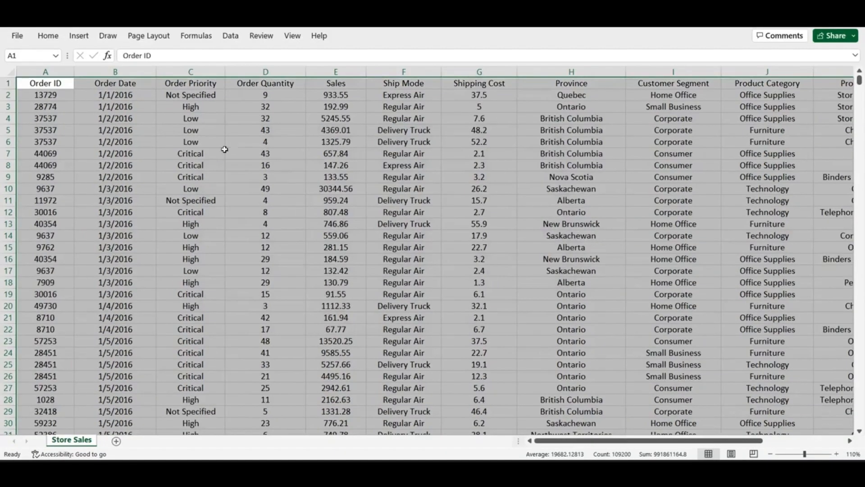
- Examine the sorted Order Date column and the 1/2/2016 rows in B4:E9 to check the order of their sales
left_click(236, 153)
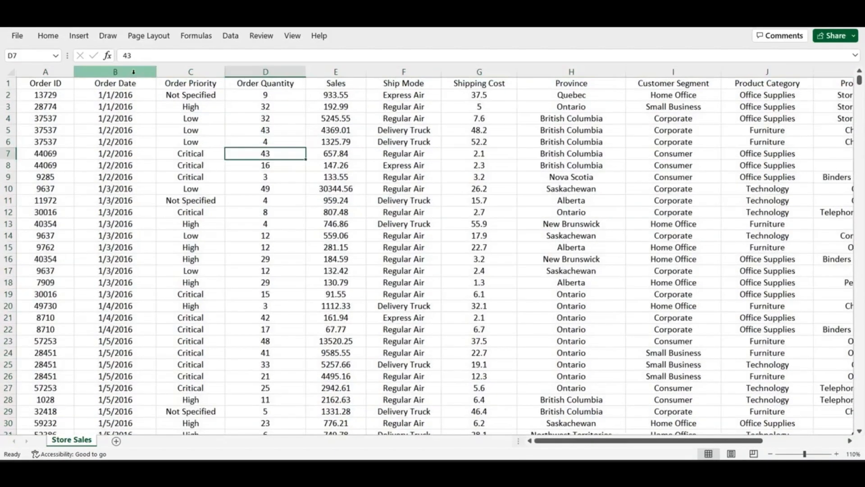
left_click(134, 71)
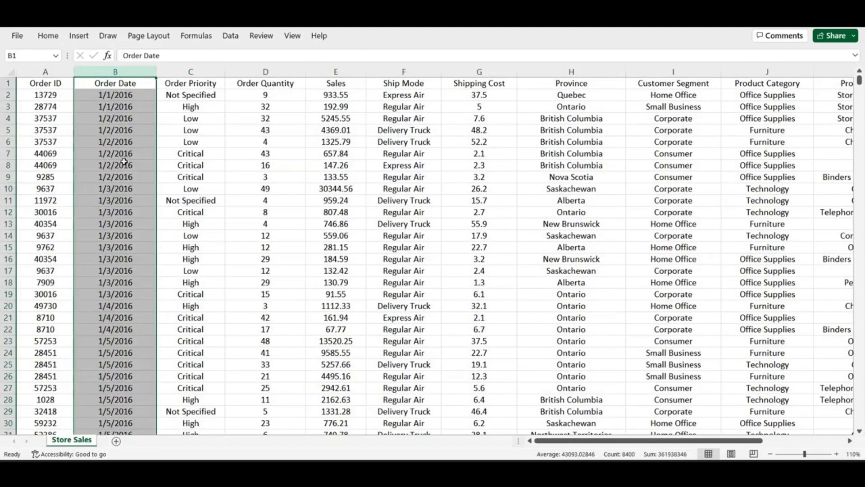
left_click_drag(115, 118, 338, 177)
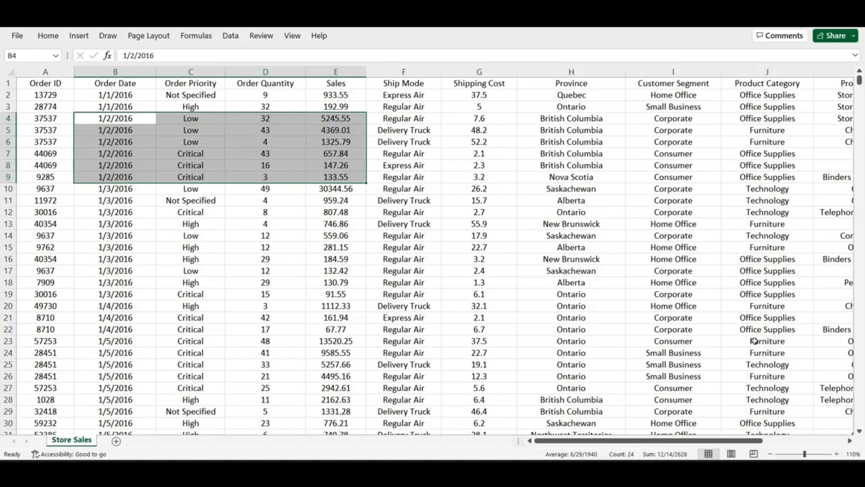
- Examine the Province, Product Category and Product Sub-Category columns by selecting them together, and release the selection
left_click(850, 441)
left_click(849, 441)
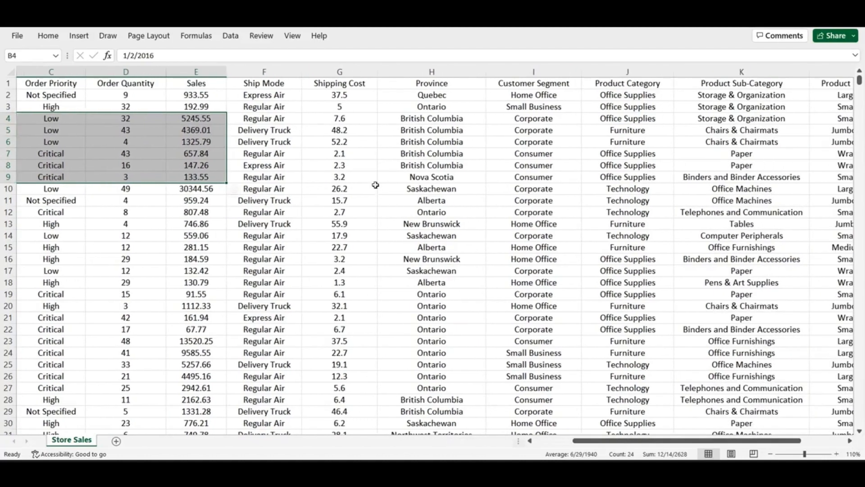
left_click(374, 186)
left_click(850, 442)
left_click(850, 442)
left_click(850, 442)
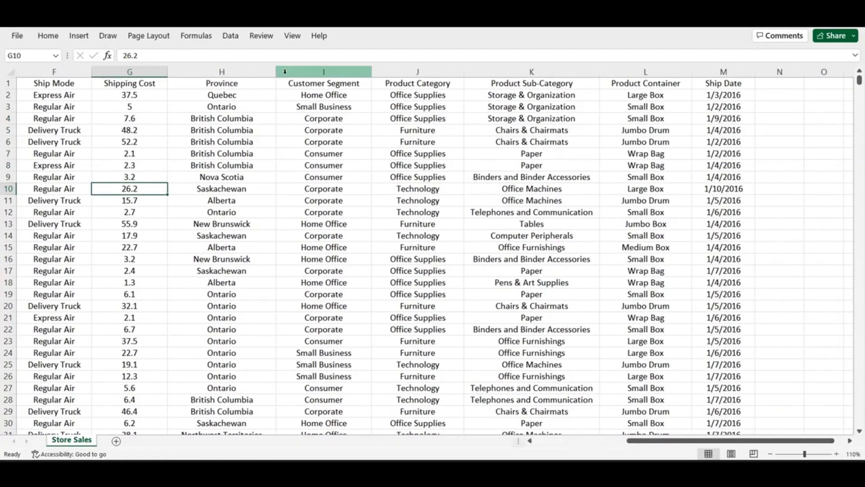
left_click(253, 69)
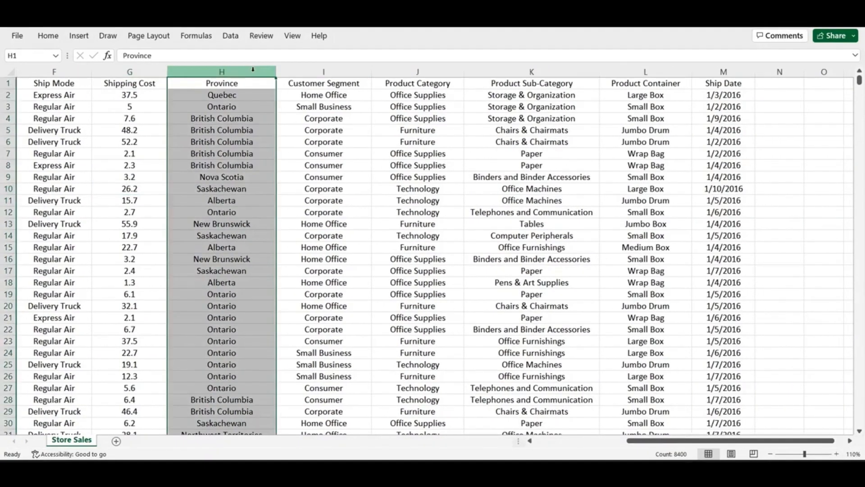
left_click(426, 67, "ctrl")
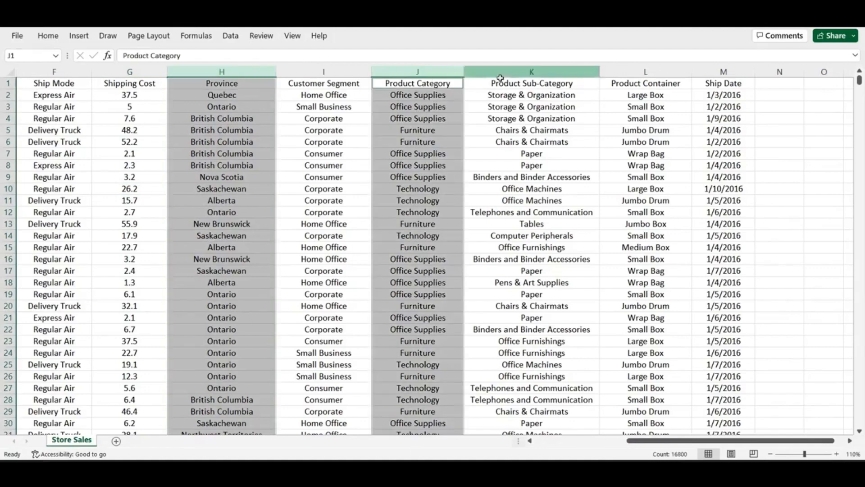
left_click(513, 72, "ctrl")
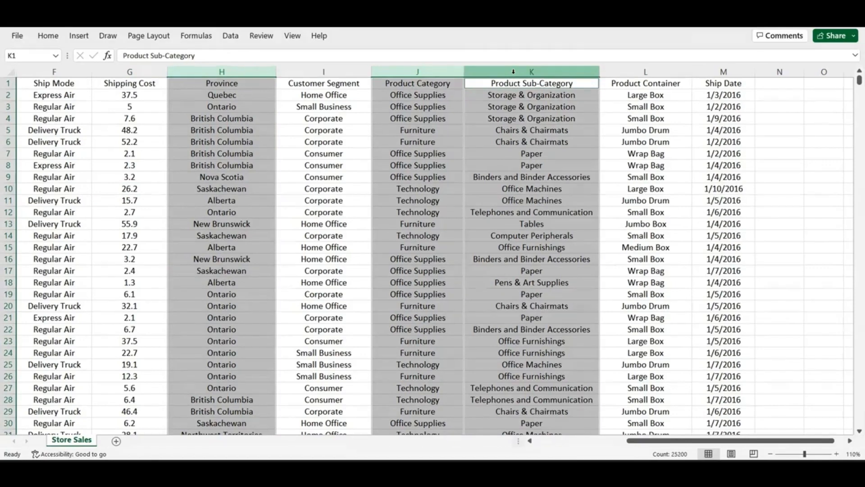
left_click(514, 150)
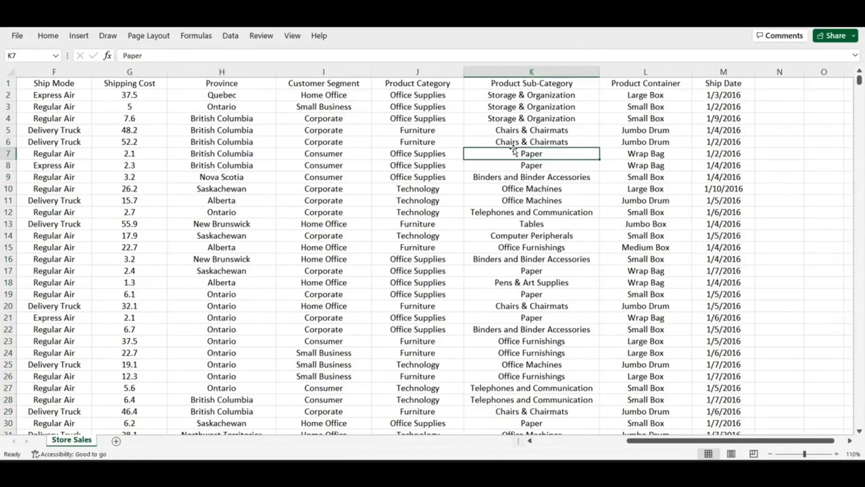
- Hide the Province, Product Category and Product Sub-Category columns together
left_click(229, 71)
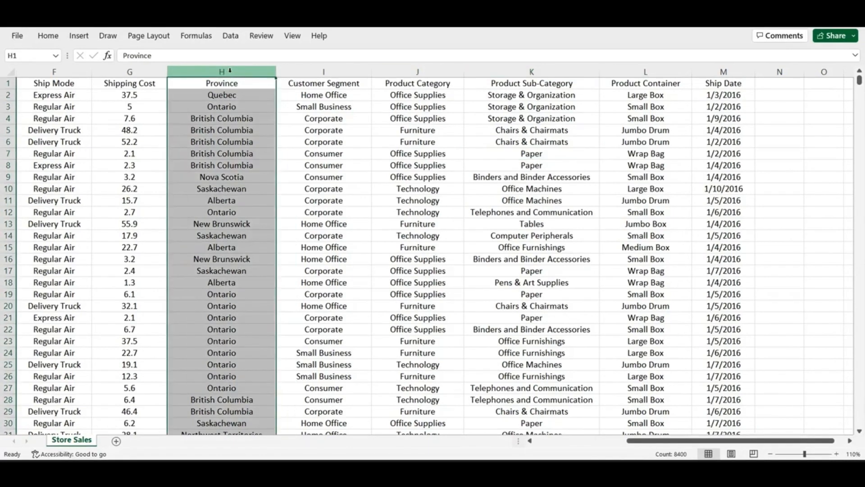
left_click(429, 72, "ctrl")
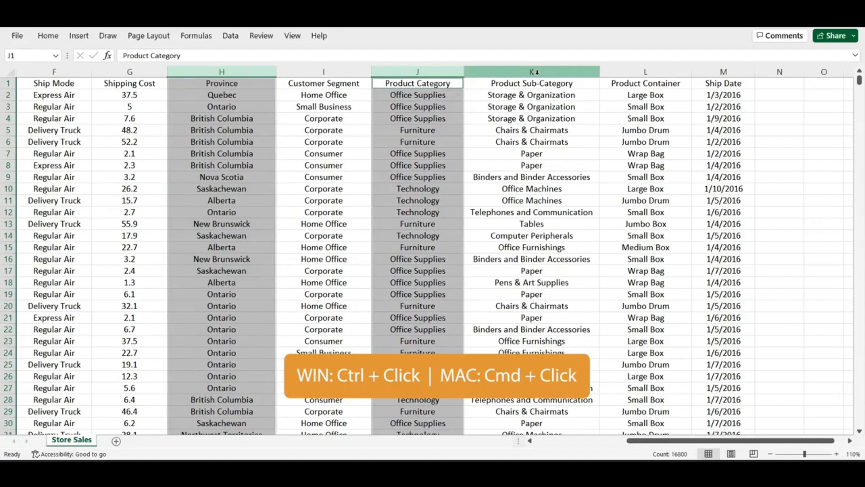
left_click(537, 73, "ctrl")
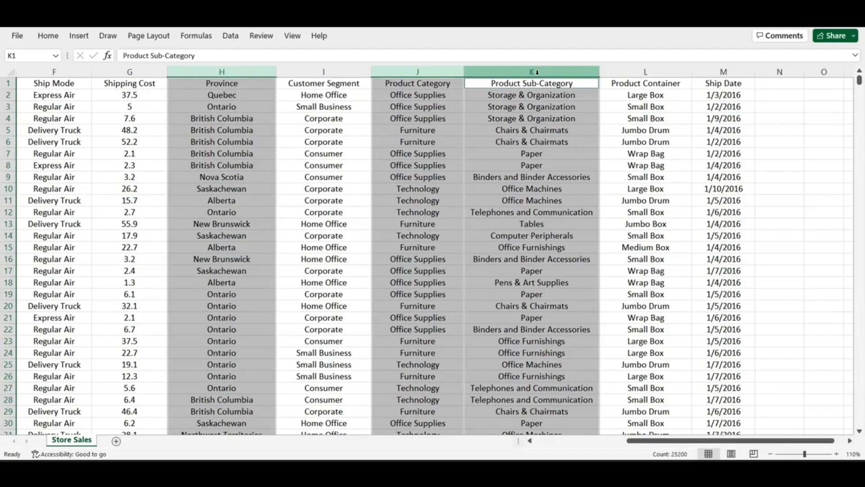
right_click(536, 73)
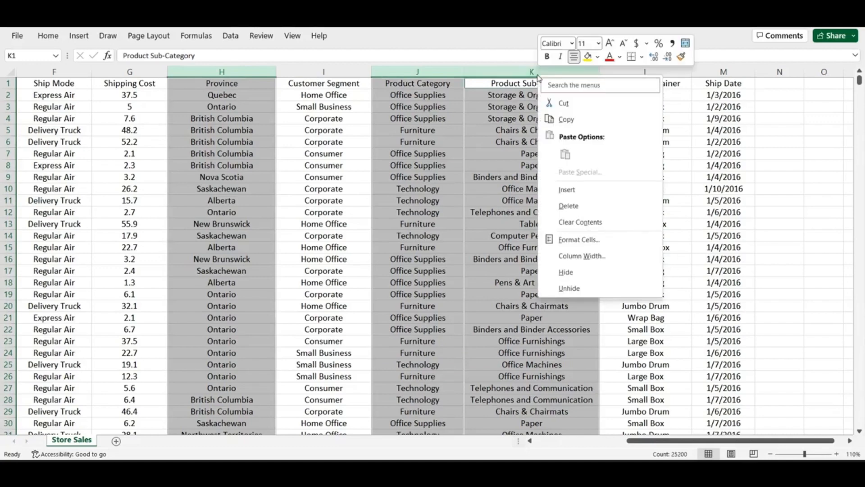
left_click(583, 275)
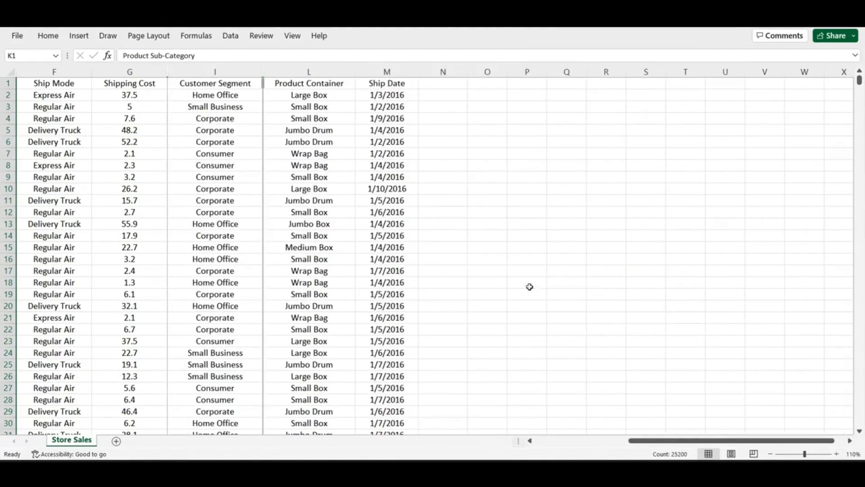
- Examine the Sales, Shipping Cost and Customer Segment columns around the hidden ones, and release the column selection
left_click(530, 440)
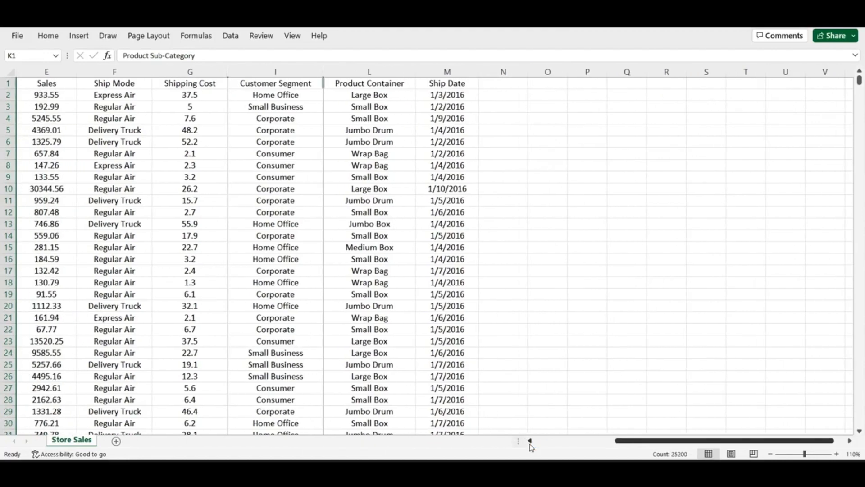
left_click(62, 72)
left_click(110, 72)
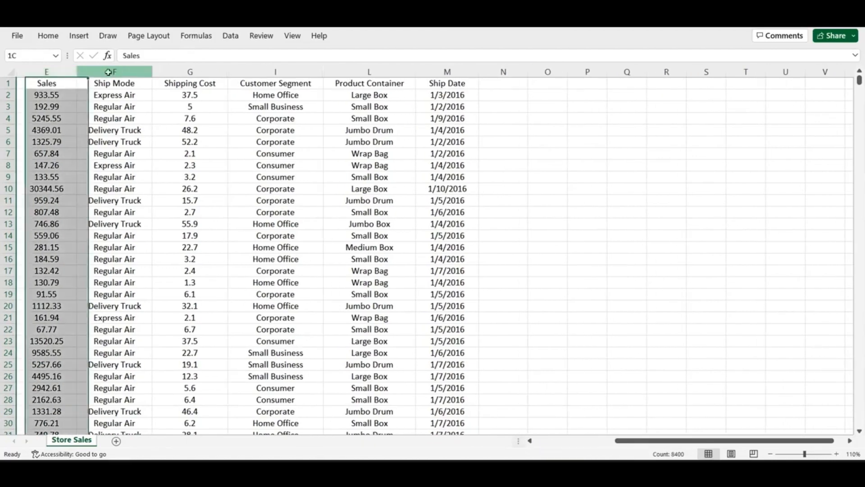
left_click(194, 71)
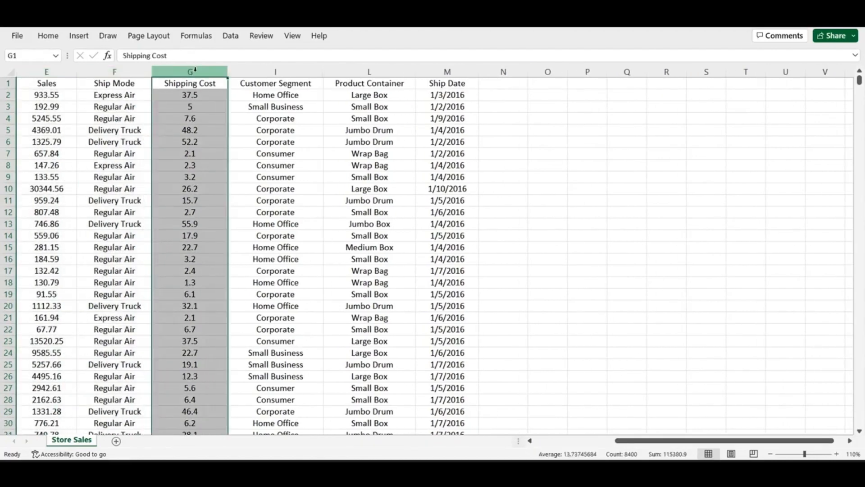
left_click(273, 72)
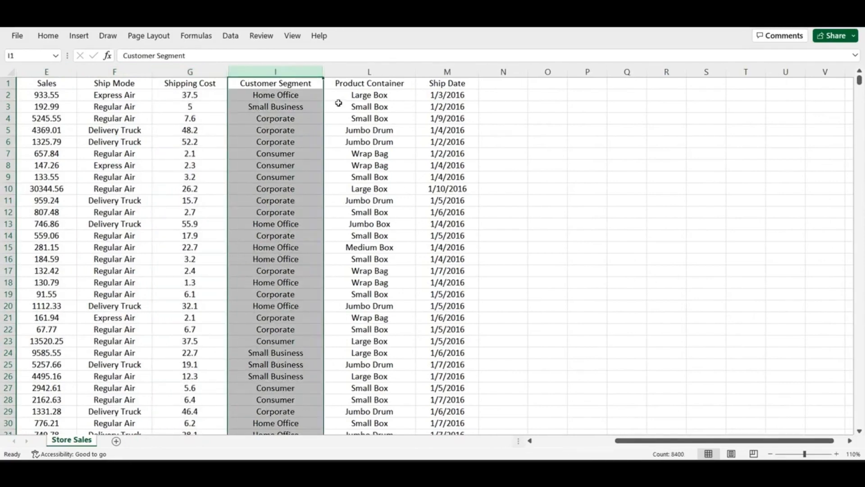
left_click(362, 122)
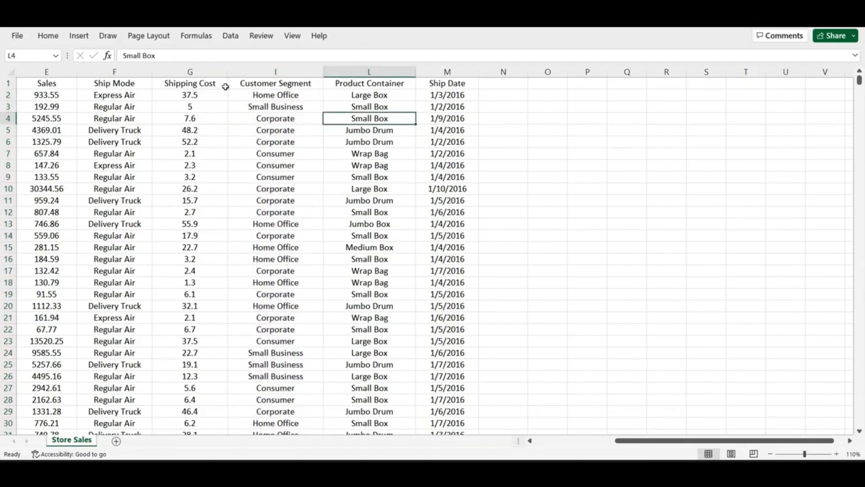
- Unhide the hidden columns between Shipping Cost and Product Container
left_click_drag(208, 73, 348, 74)
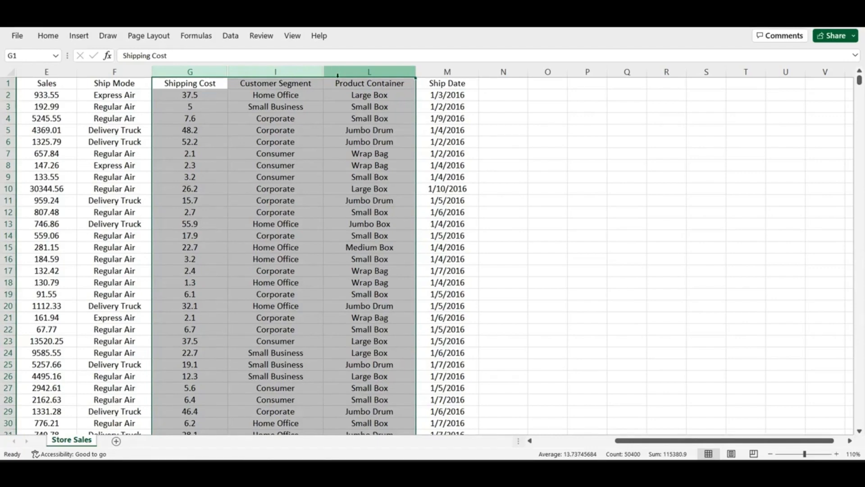
right_click(347, 73)
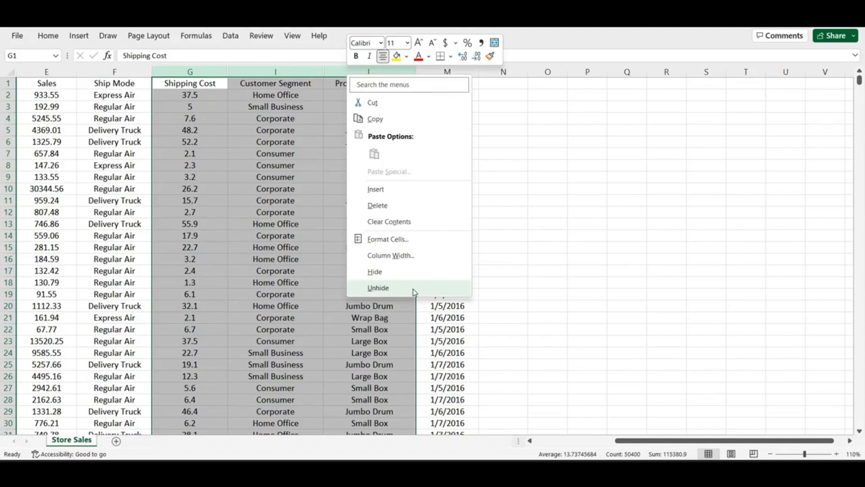
left_click(414, 292)
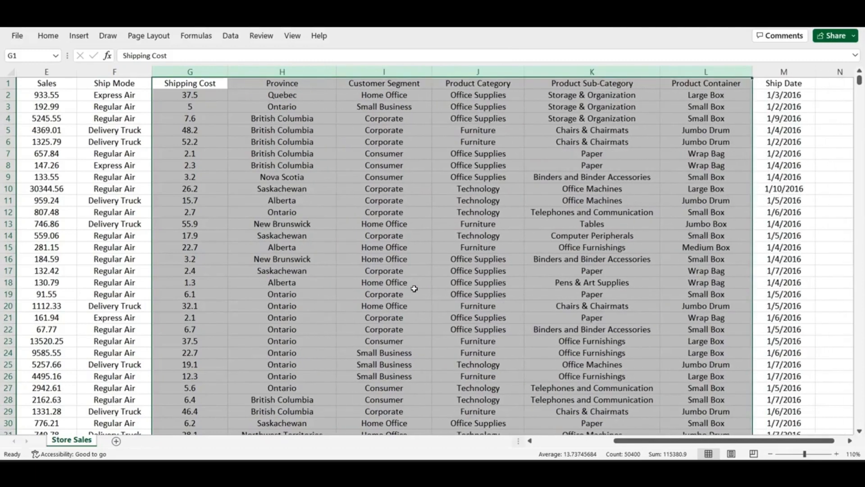
left_click(414, 291)
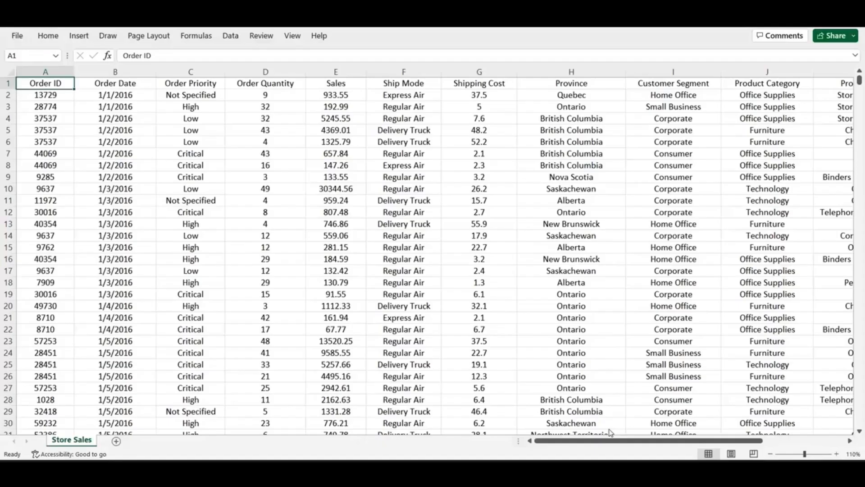
- Check the Sales and Order Quantity columns, and insert a new column before Ship Mode with the header Unit Price
left_click(614, 431)
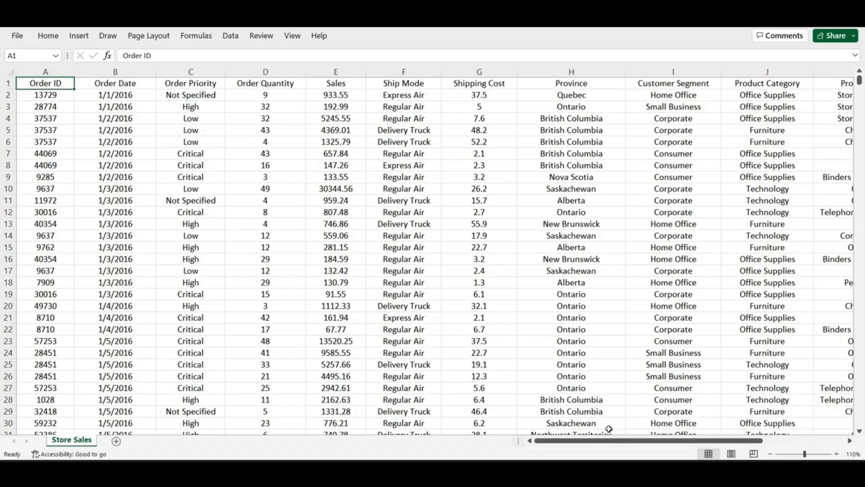
left_click(341, 69)
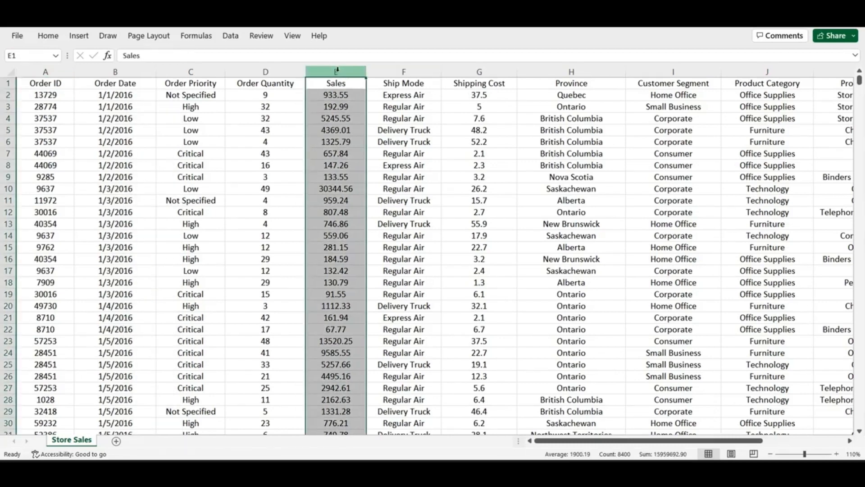
left_click(293, 71)
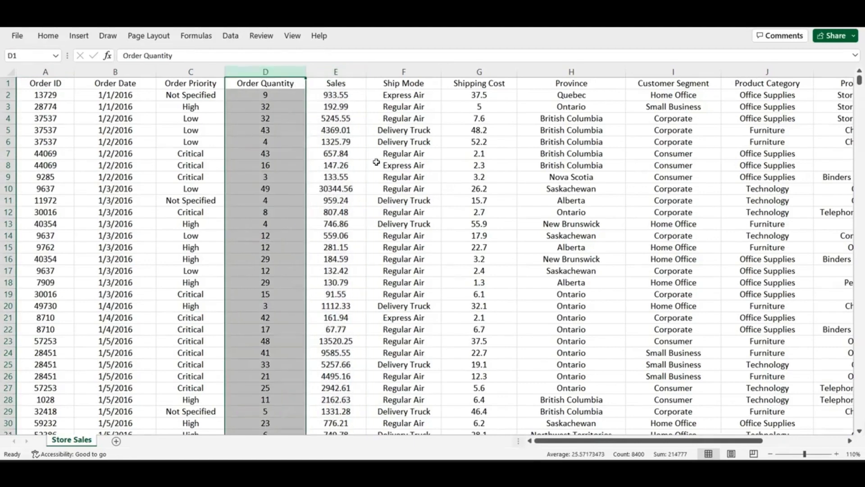
left_click(403, 70)
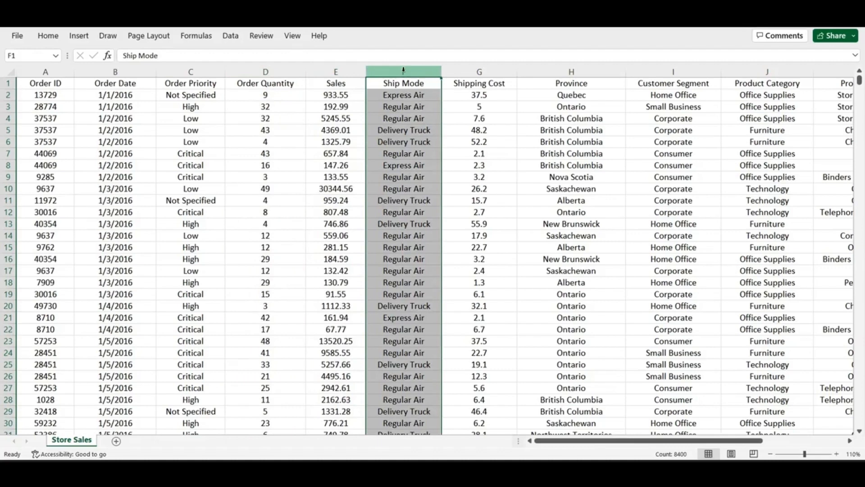
right_click(403, 70)
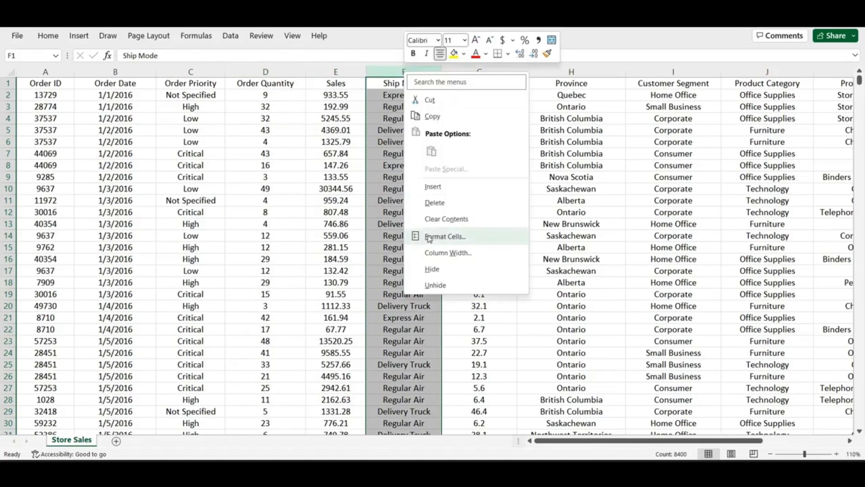
left_click(441, 192)
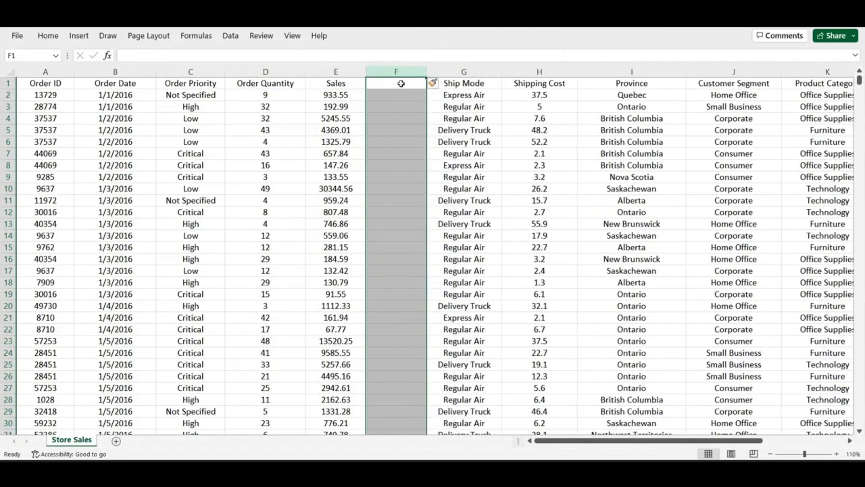
left_click(401, 83)
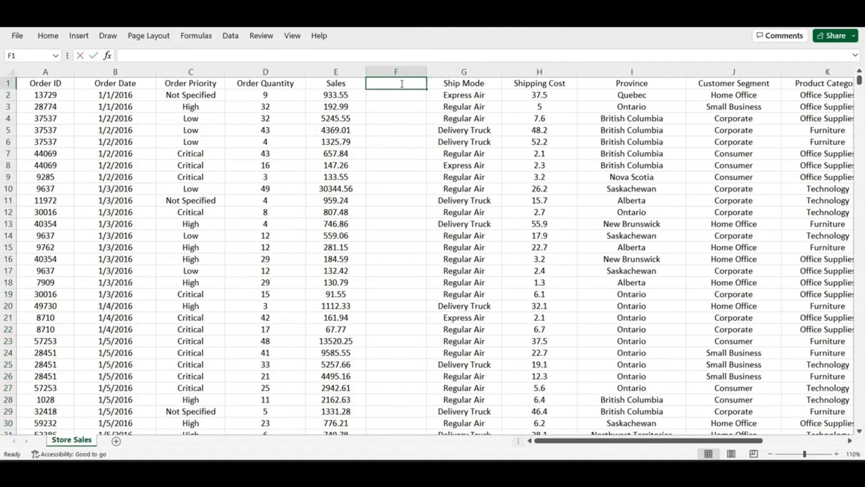
type("Unit Price")
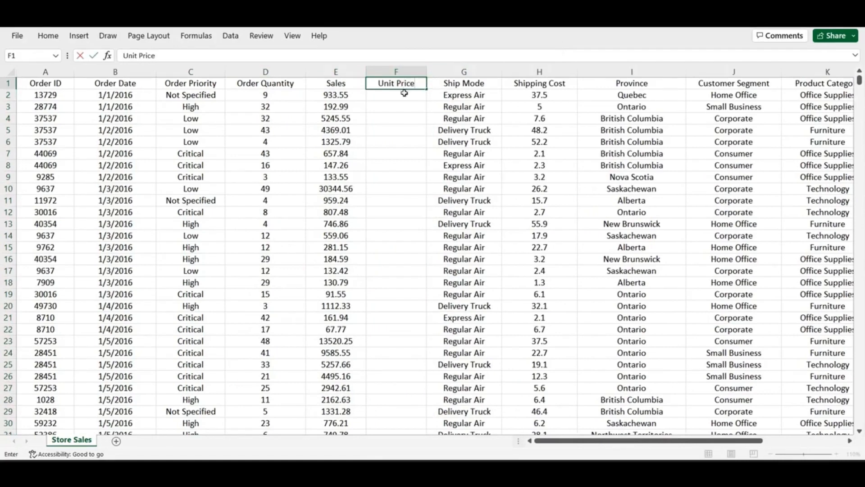
- Calculate the unit price in F2 with the formula =E2/D2 and fill it down the whole Unit Price column
left_click(405, 95)
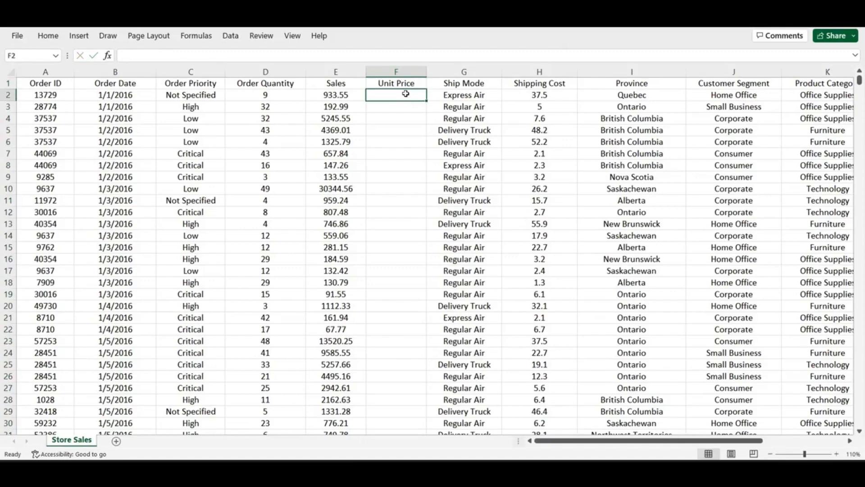
type("=")
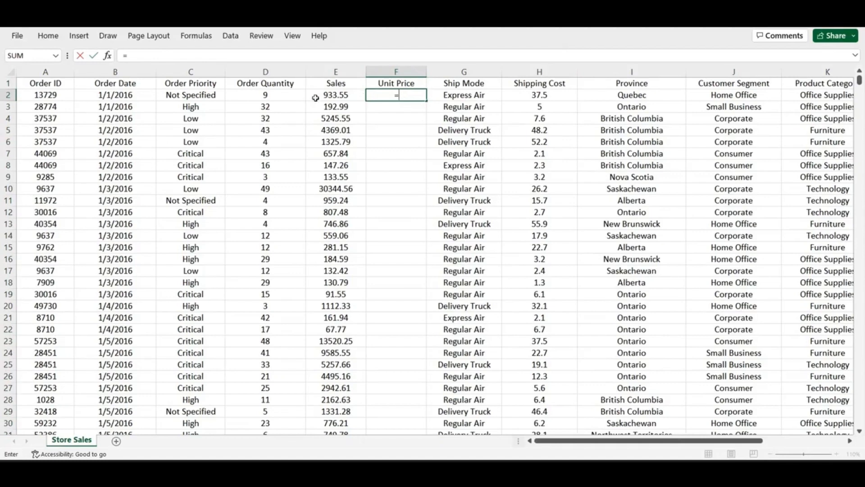
left_click(340, 94)
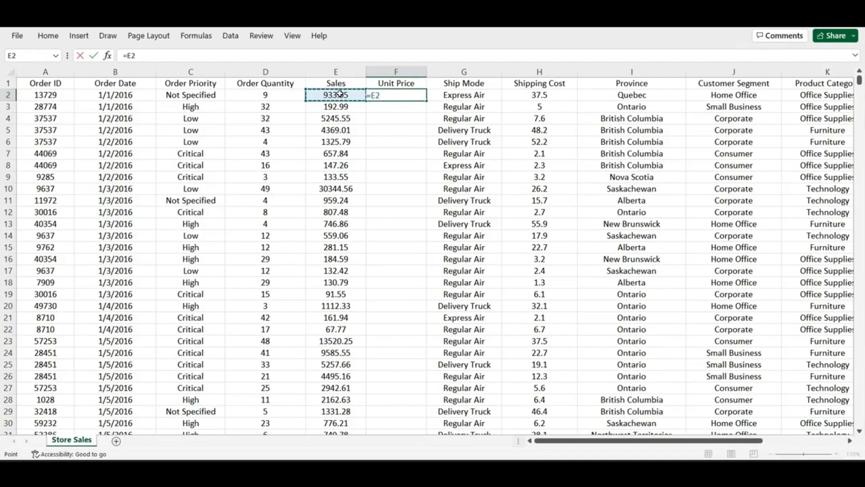
type("/")
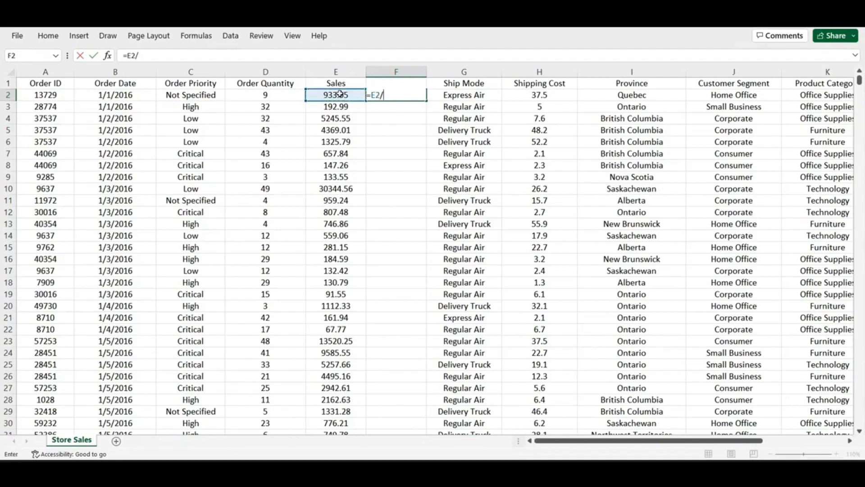
left_click(288, 97)
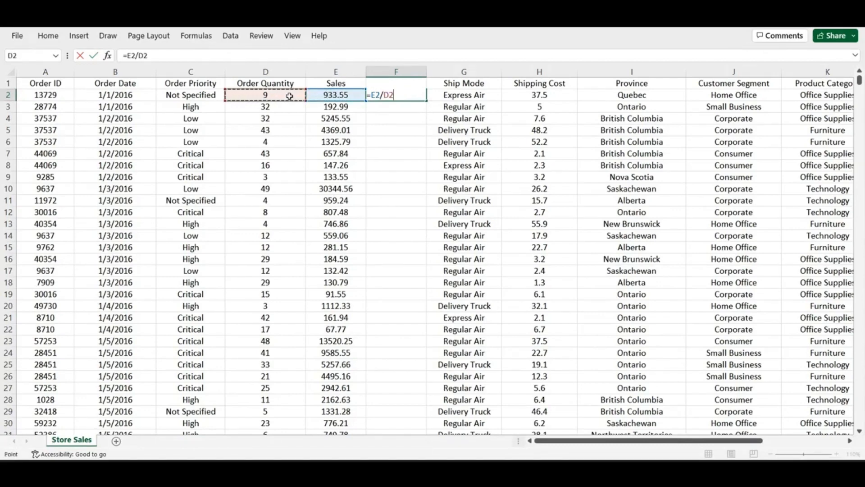
key("Return")
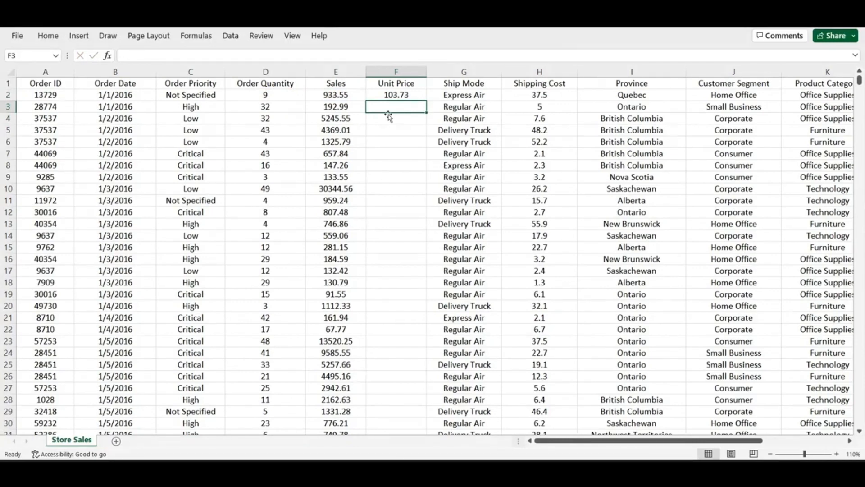
left_click(396, 95)
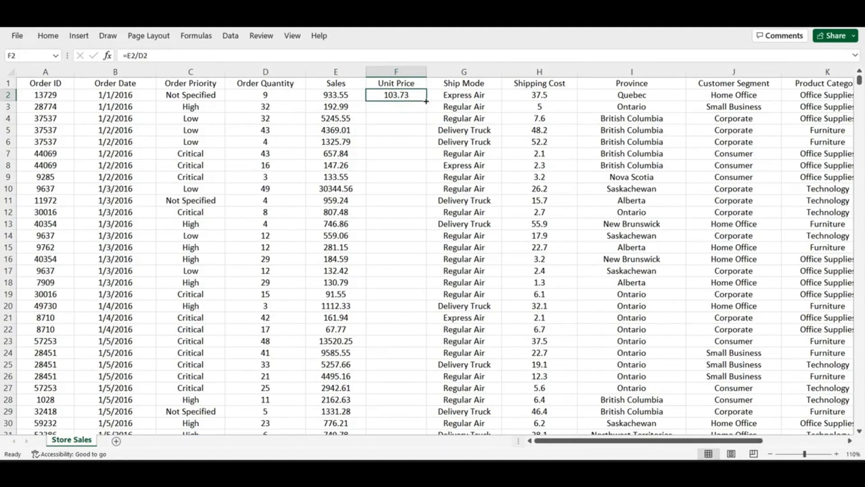
double_click(426, 102)
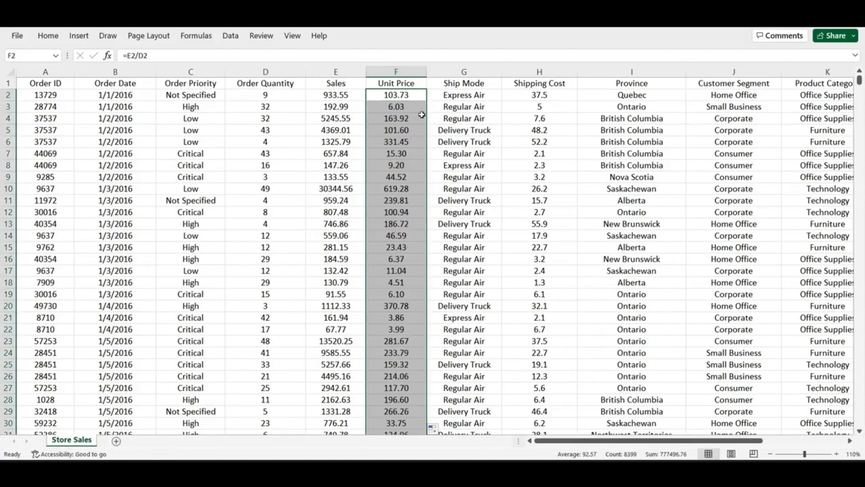
left_click(419, 72)
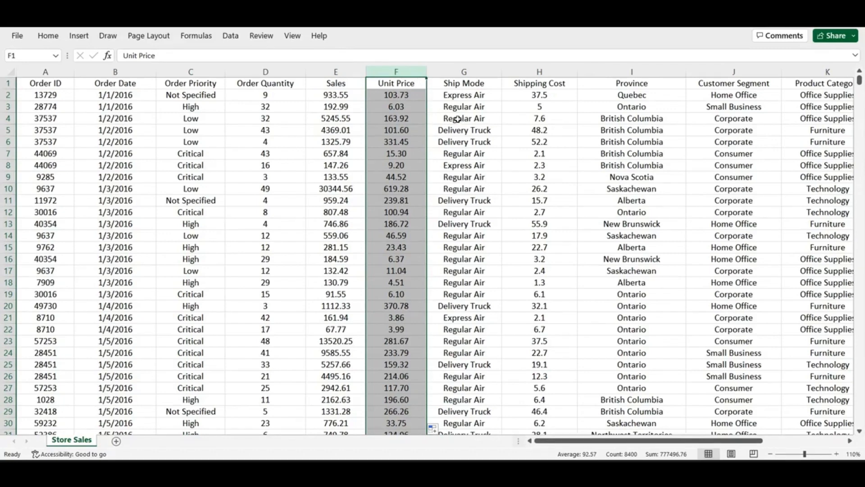
- Check the Sales and Shipping Cost columns, and insert a new column before Province with the header Total Cost
left_click(346, 72)
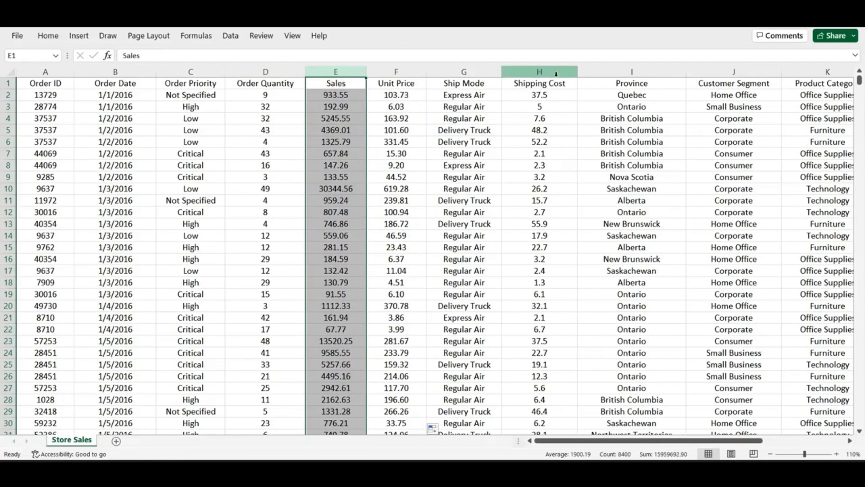
left_click(539, 71, "ctrl")
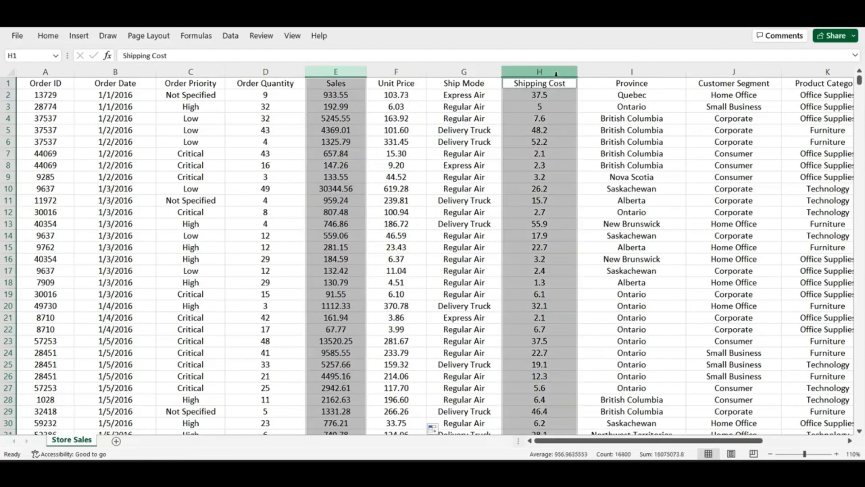
left_click(615, 68)
right_click(613, 67)
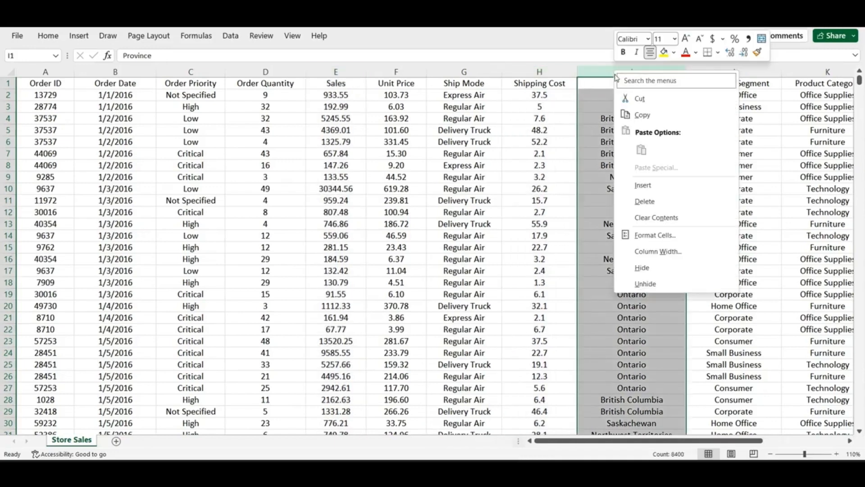
left_click(645, 186)
left_click(604, 81)
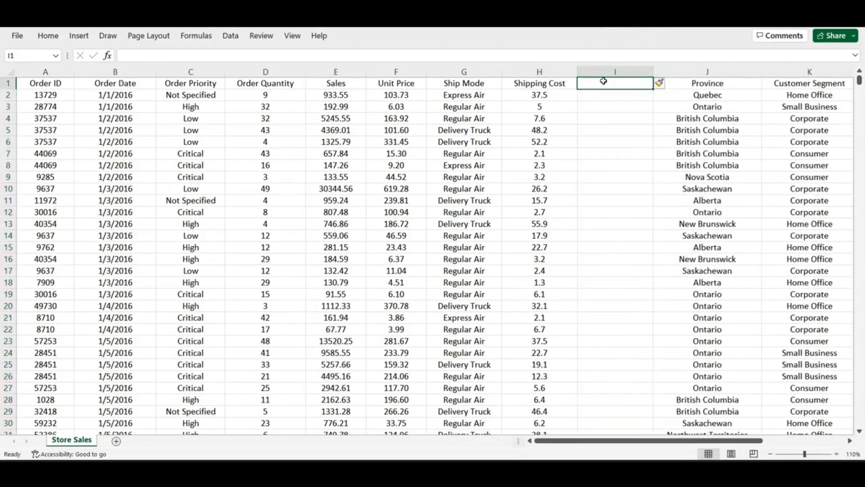
type("Total")
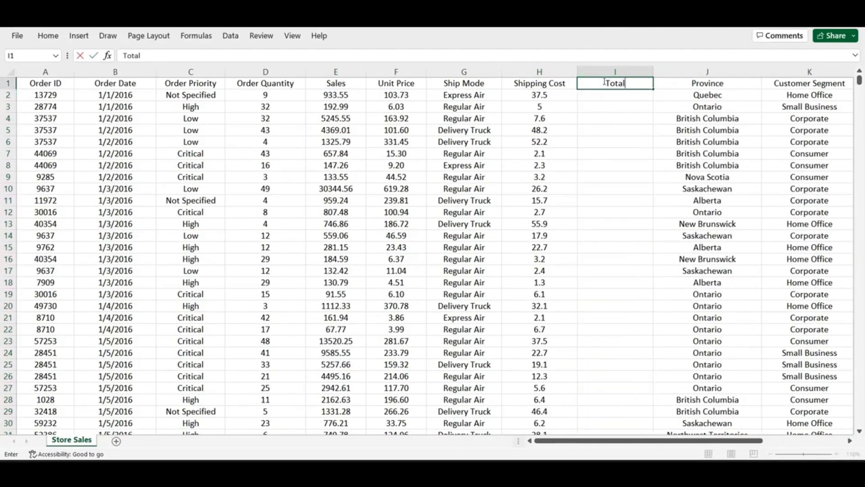
type(" Cost")
- Calculate the total cost in I2 with the formula =E2+H2 and fill it down the whole Total Cost column
left_click(607, 94)
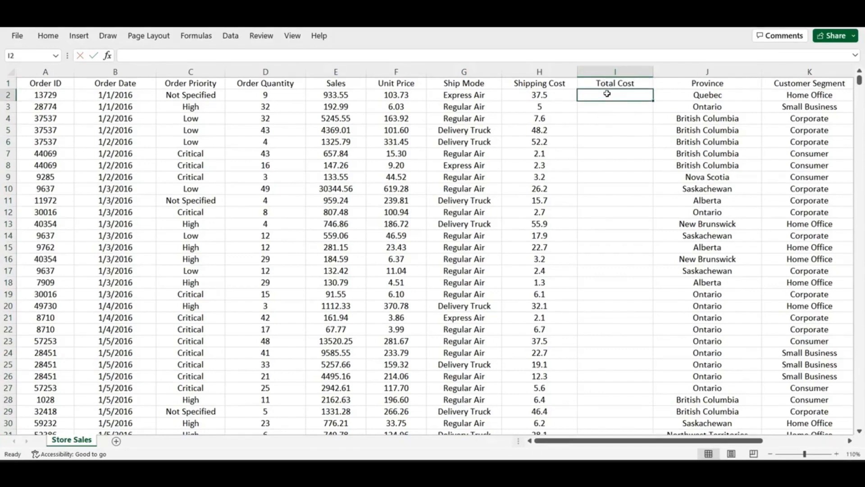
type("=")
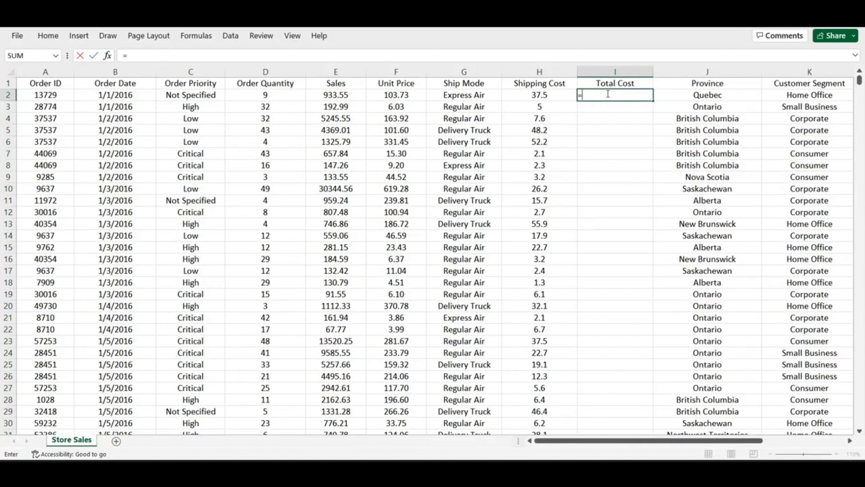
left_click(343, 95)
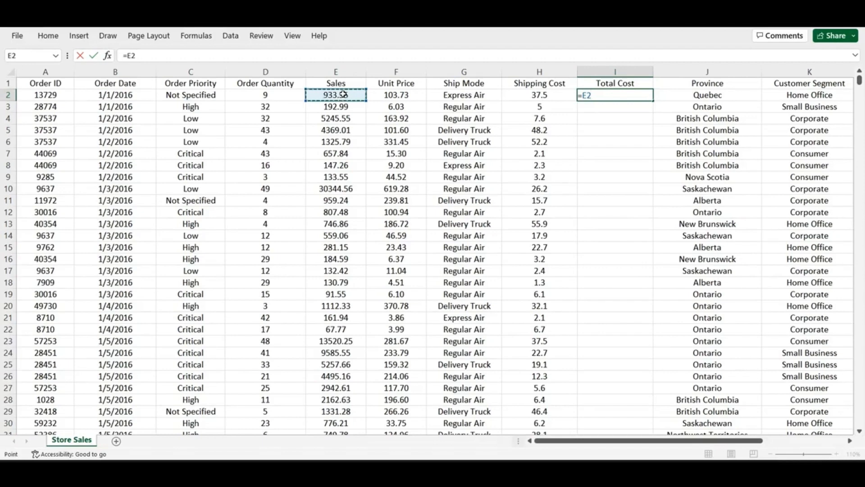
type("+")
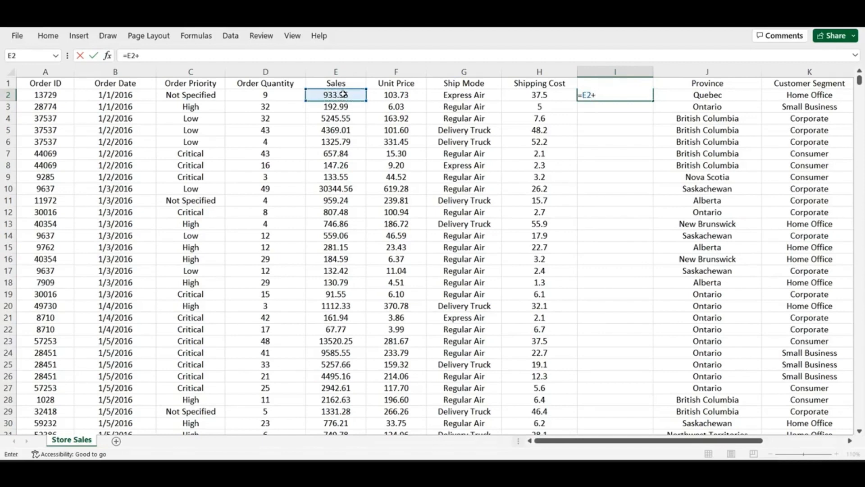
left_click(559, 95)
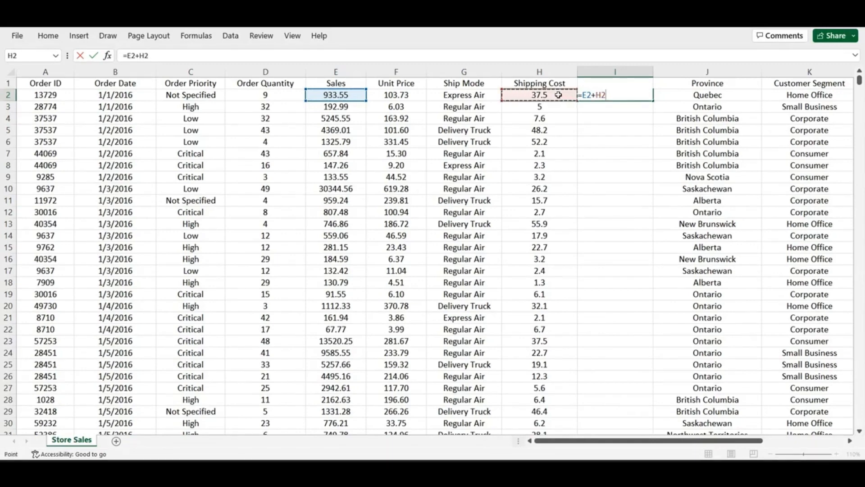
key("Return")
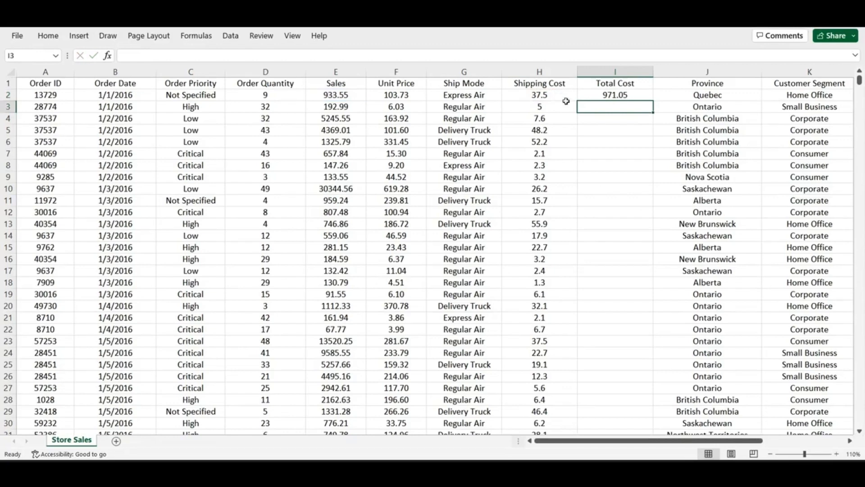
left_click(633, 95)
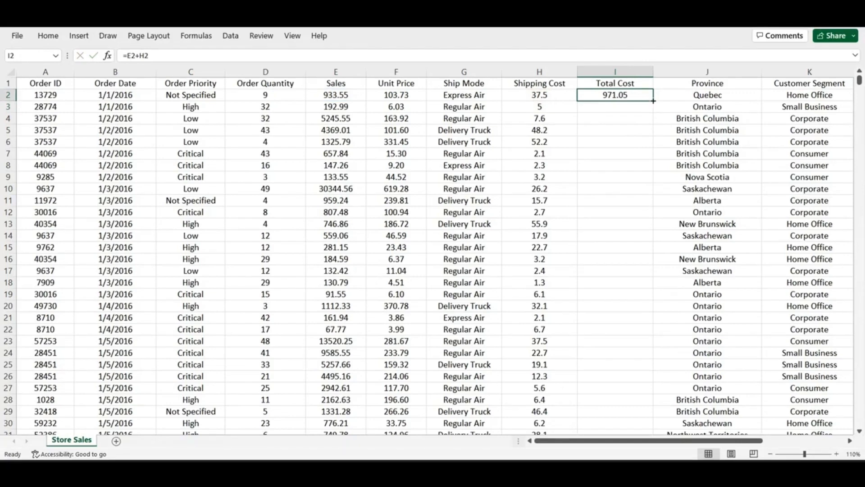
double_click(653, 101)
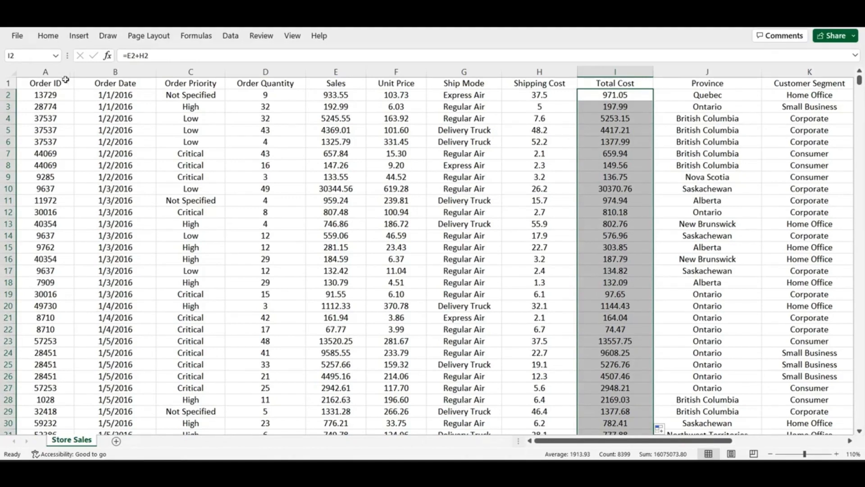
- Insert a new column before Order ID and give it the header Serial No
left_click(51, 66)
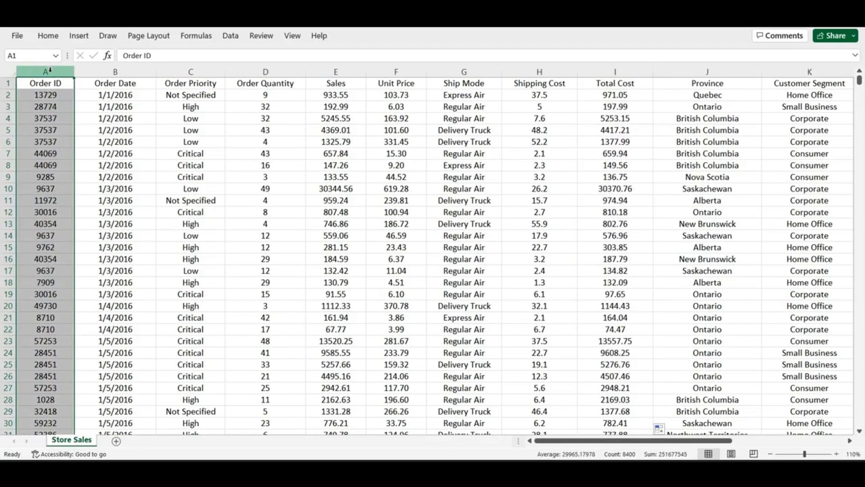
right_click(50, 70)
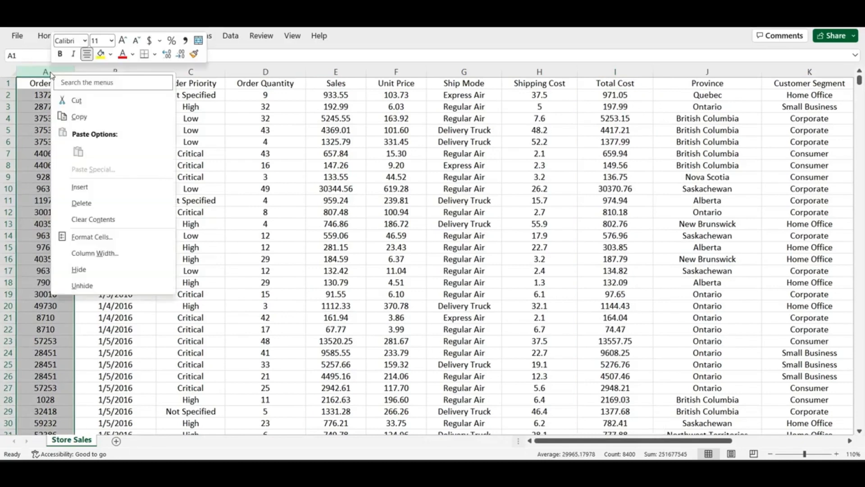
left_click(91, 188)
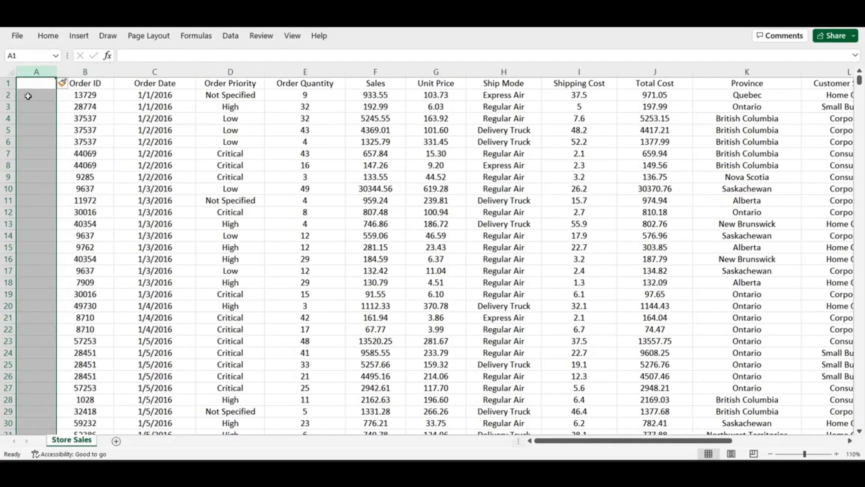
left_click(36, 85)
type("S")
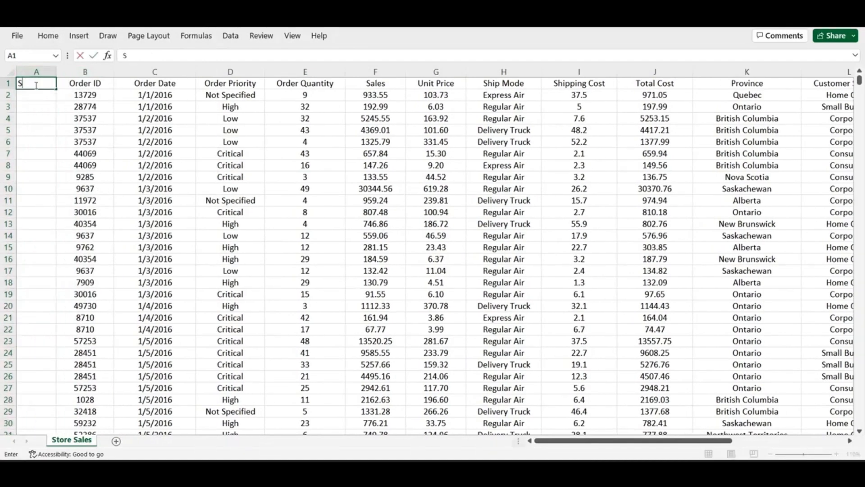
type("erial No.")
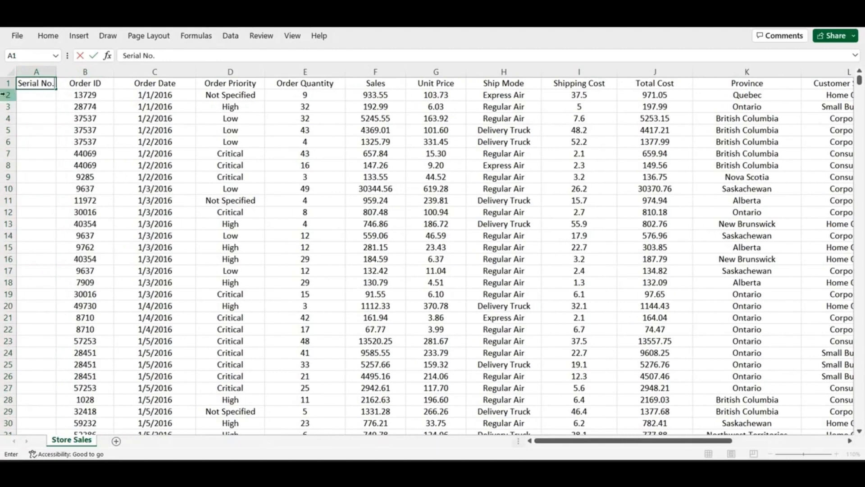
- Number the rows by entering 1 in A2 and =A2+1 in A3, and fill the formula down the Serial No. column
left_click(34, 96)
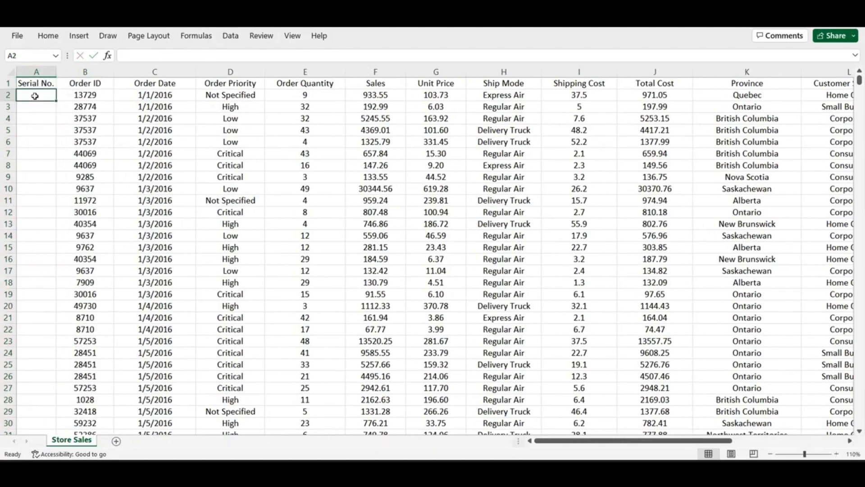
type("1")
left_click(37, 110)
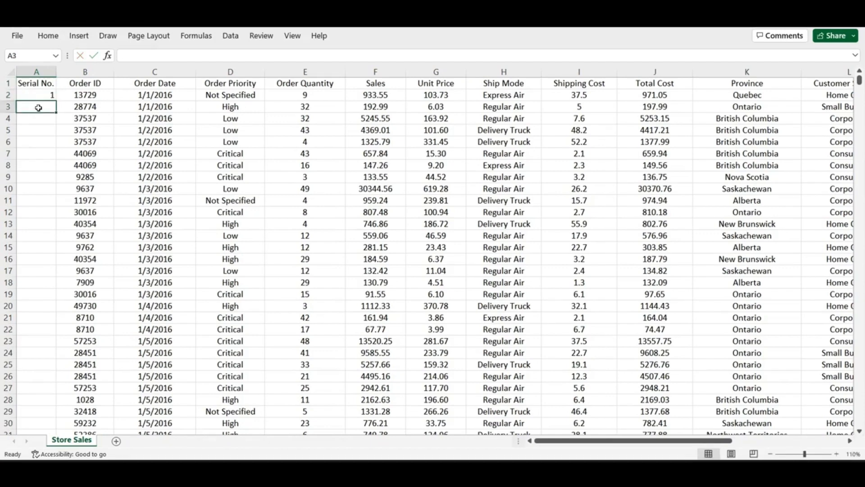
type("=")
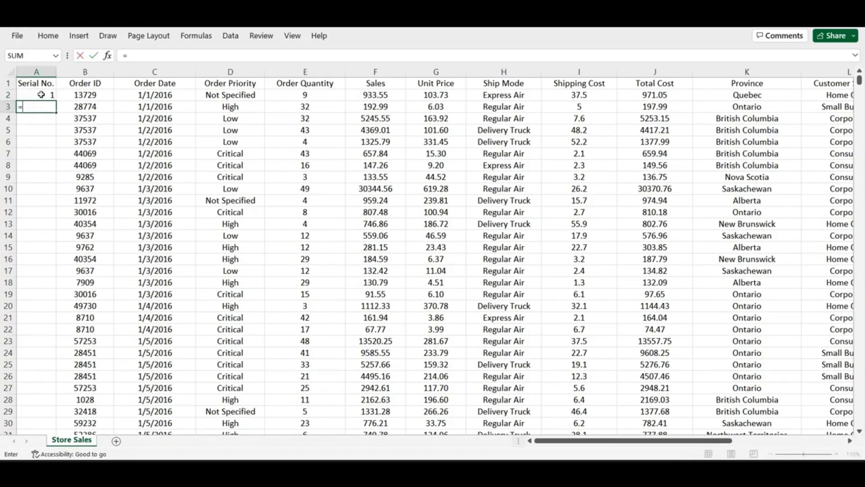
left_click(41, 95)
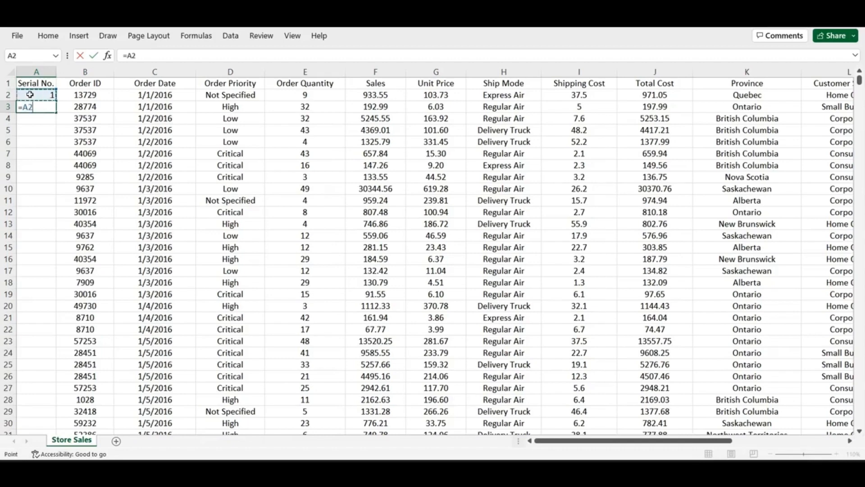
type("+1")
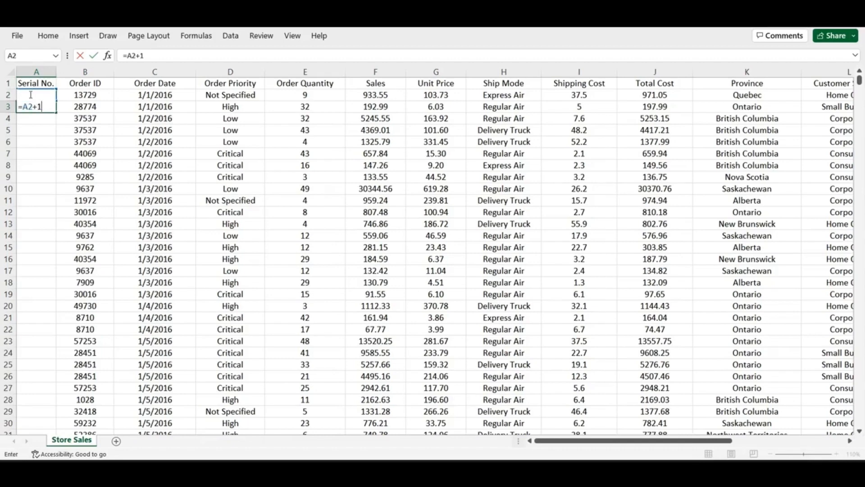
key("Return")
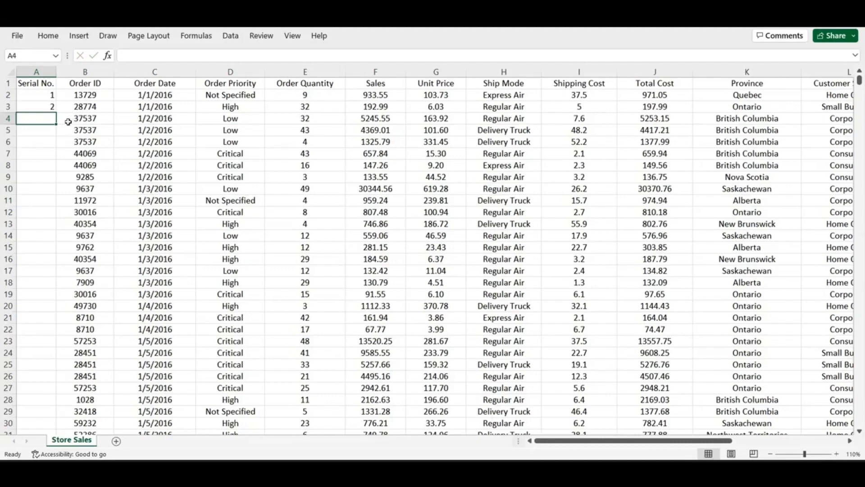
left_click(46, 105)
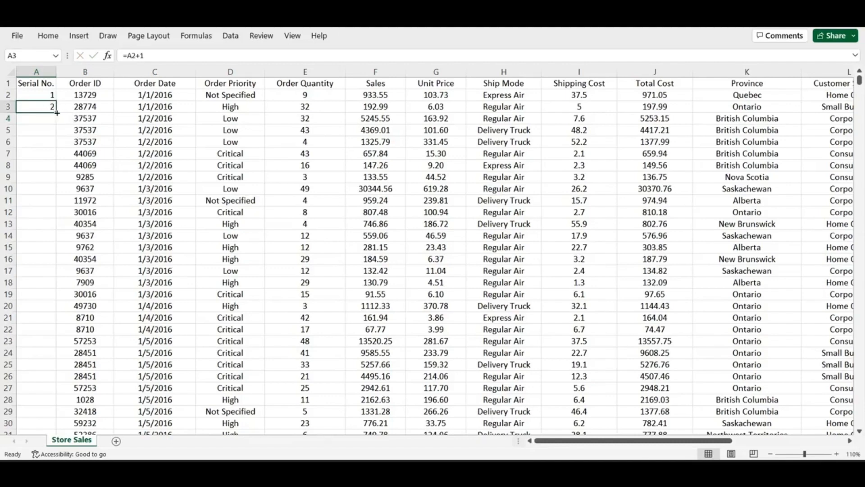
double_click(57, 113)
- Copy the last serial number in A8400 and paste it with its formula into A8401 using the regular paste option
left_click(52, 118)
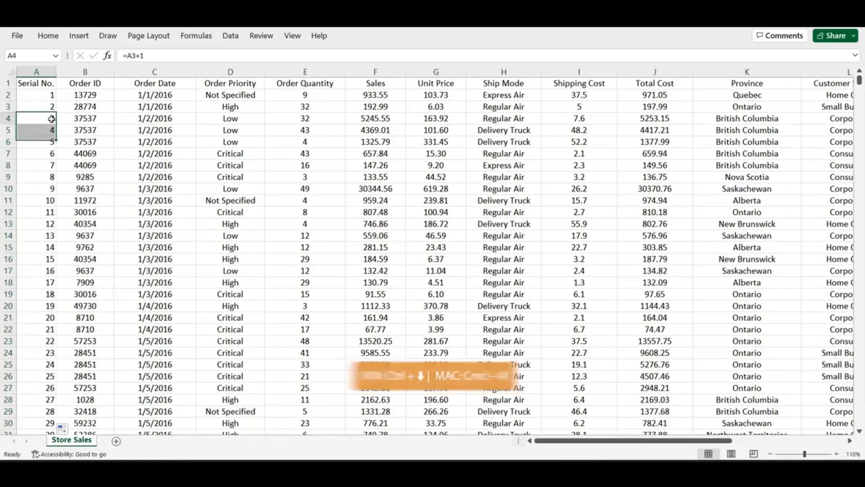
key("ctrl+Down")
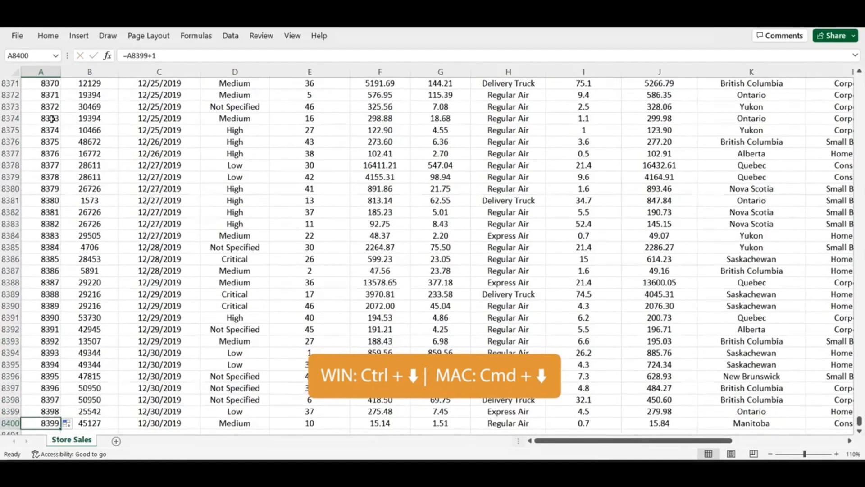
scroll(68, 121, "down", 2)
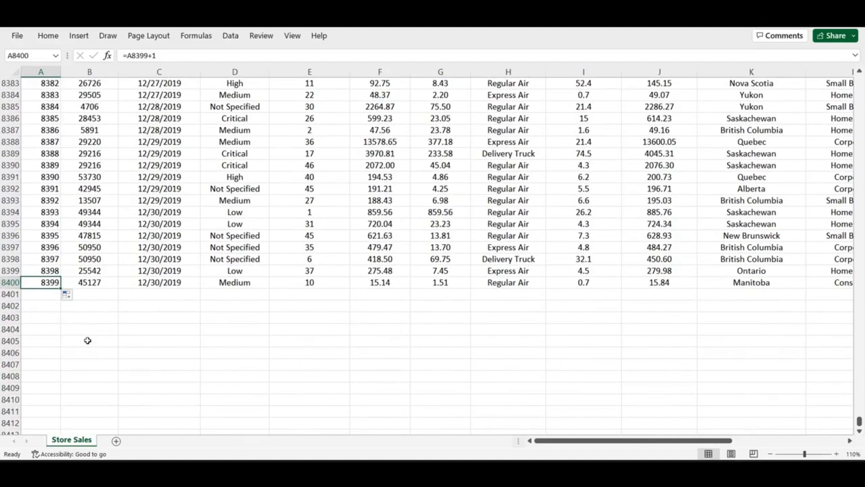
right_click(51, 284)
left_click(90, 162)
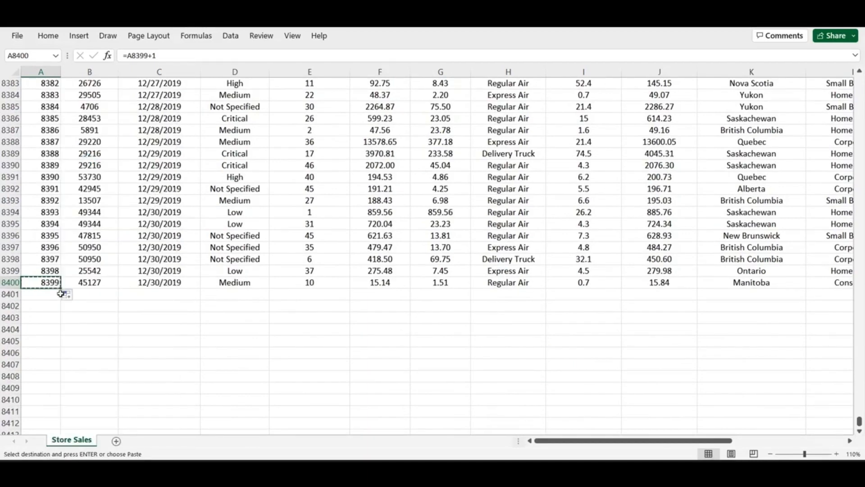
right_click(48, 297)
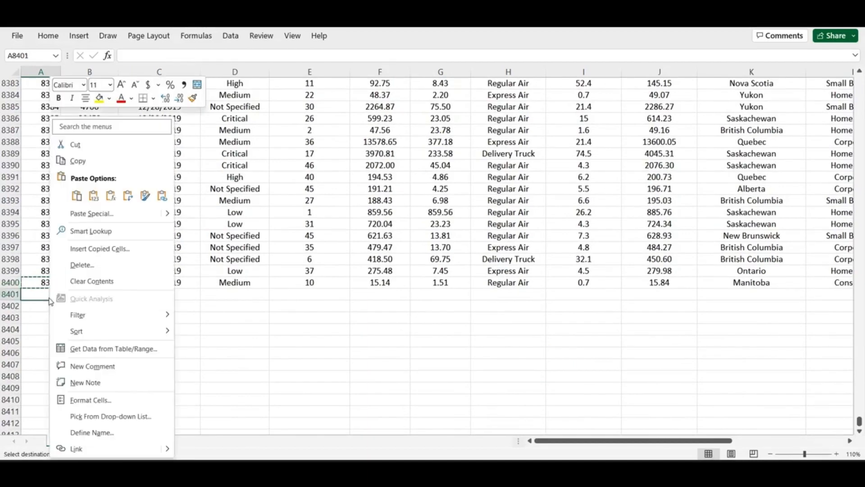
left_click(76, 195)
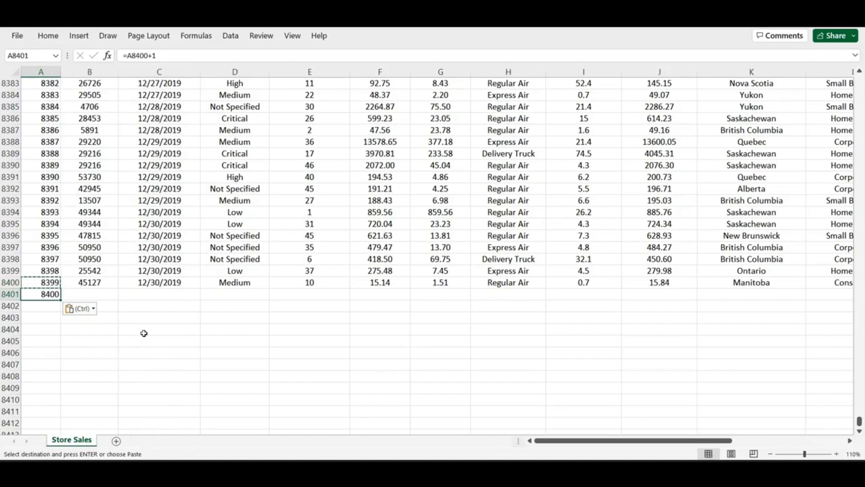
right_click(50, 295)
left_click(79, 196)
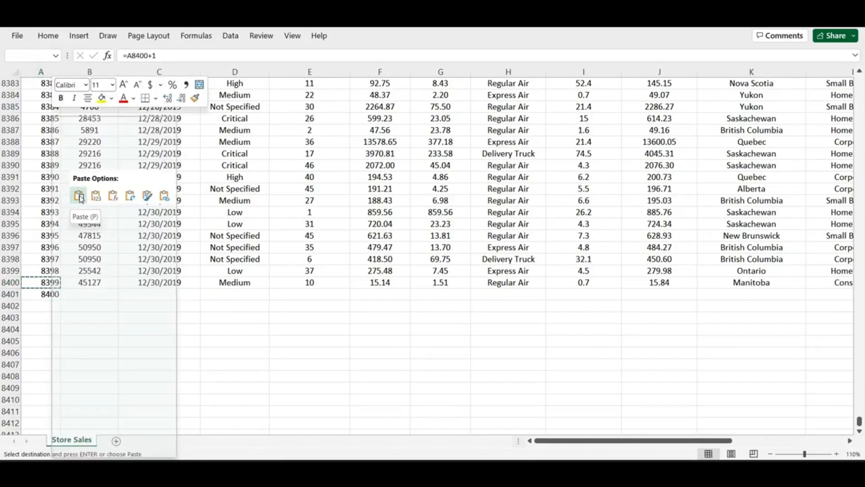
right_click(47, 294)
- Copy cell A8401 and paste it into A8402 as values only
right_click(39, 295)
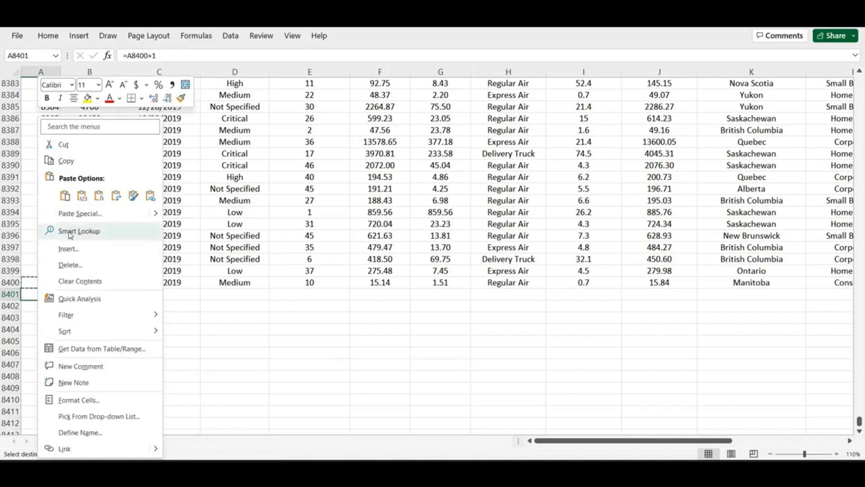
left_click(73, 161)
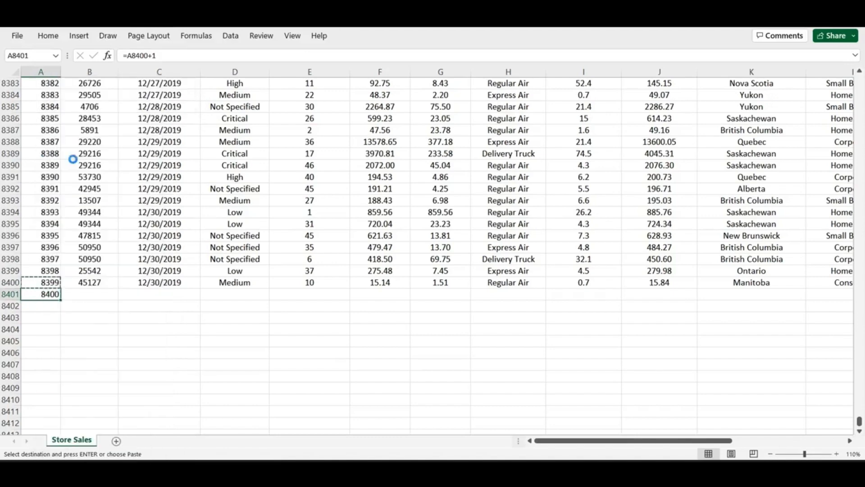
left_click(52, 306)
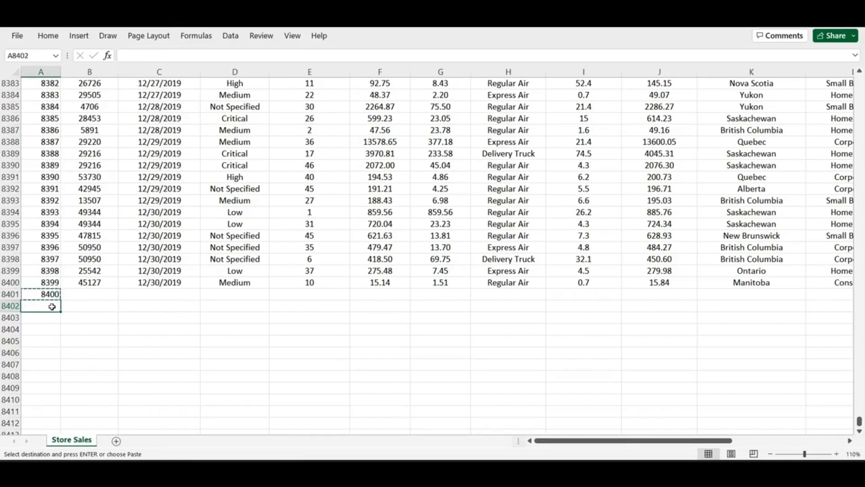
right_click(52, 306)
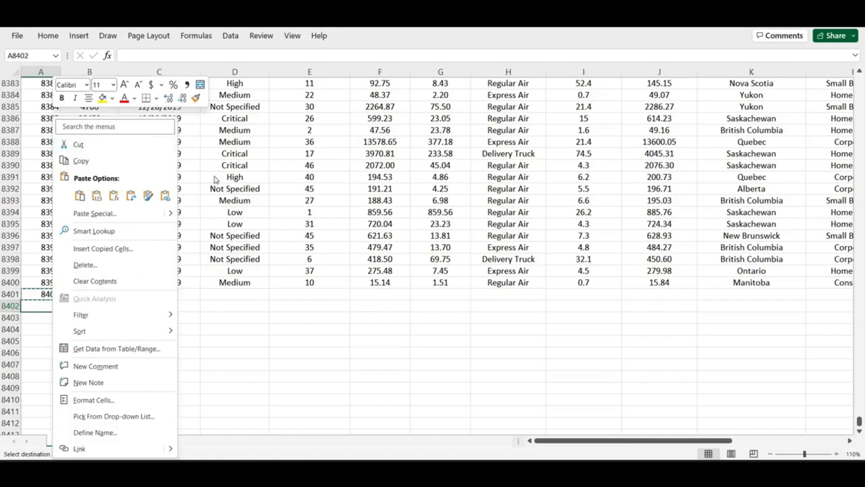
left_click(97, 197)
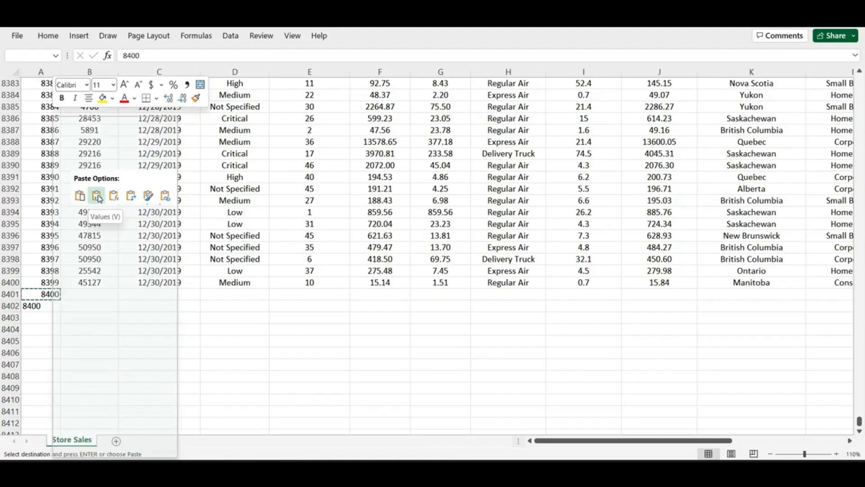
left_click(113, 342)
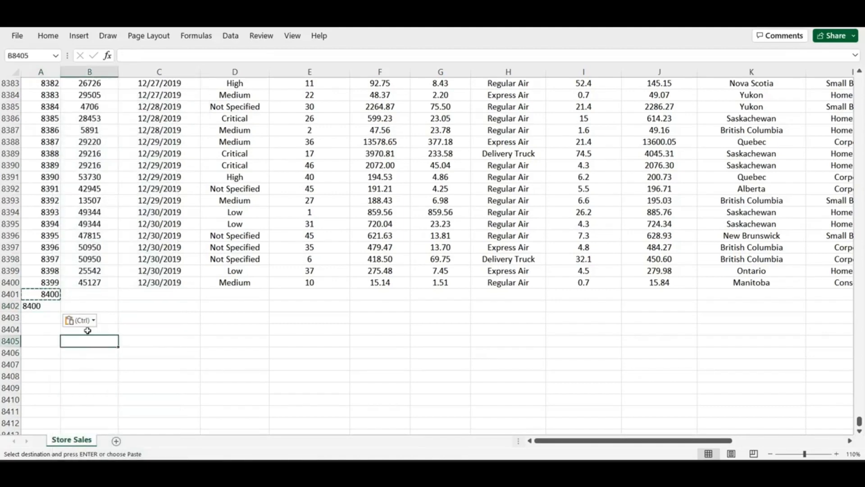
- Right-align the pasted serial number in cell A8402
left_click(35, 305)
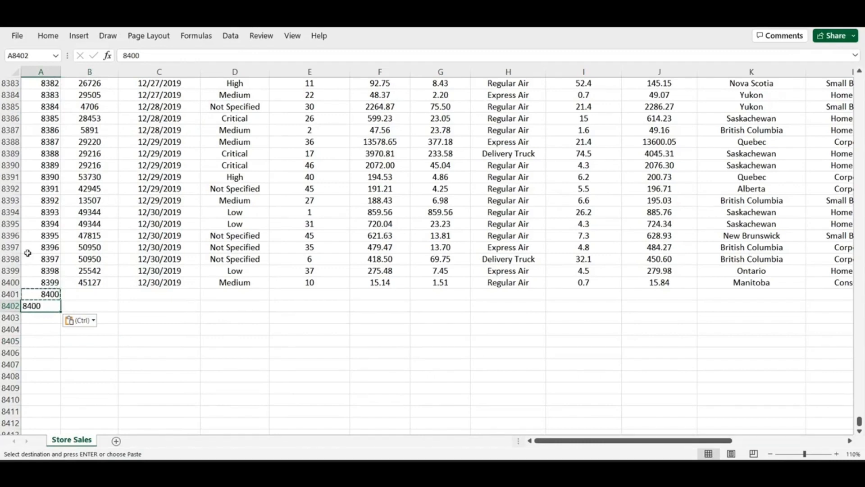
left_click(48, 35)
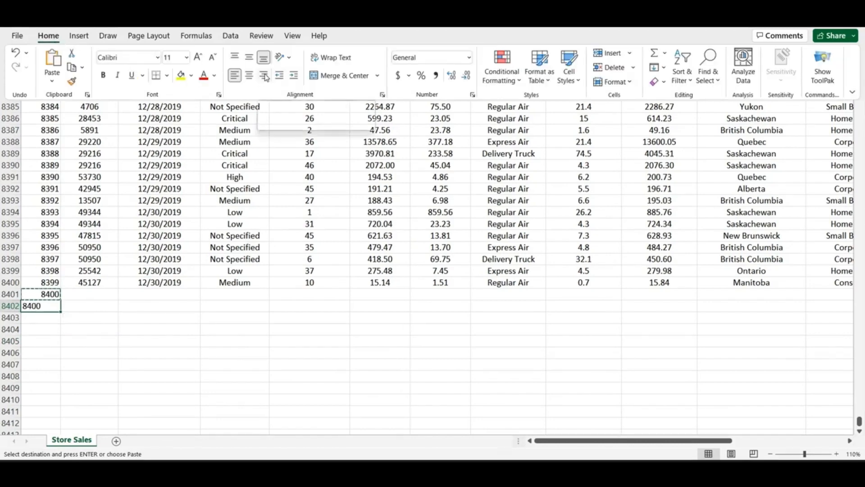
left_click(266, 77)
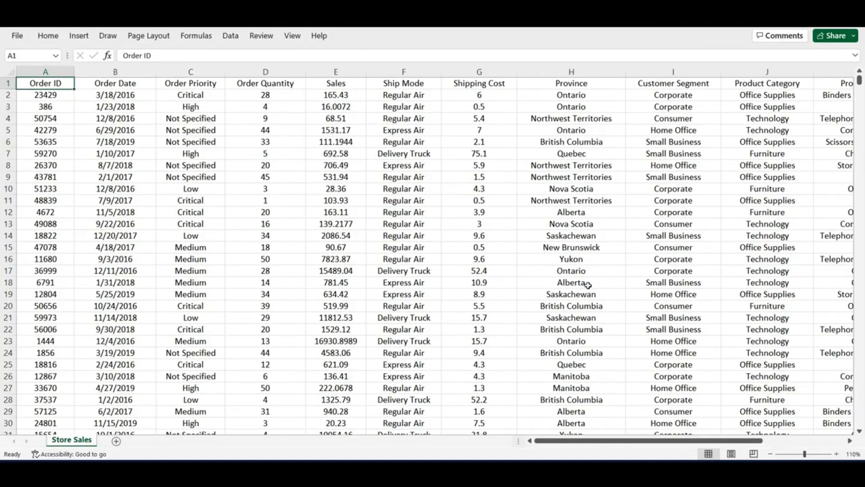
- Freeze the top row of the Store Sales sheet and check the headers while moving through the rows
left_click(836, 454)
left_click(836, 454)
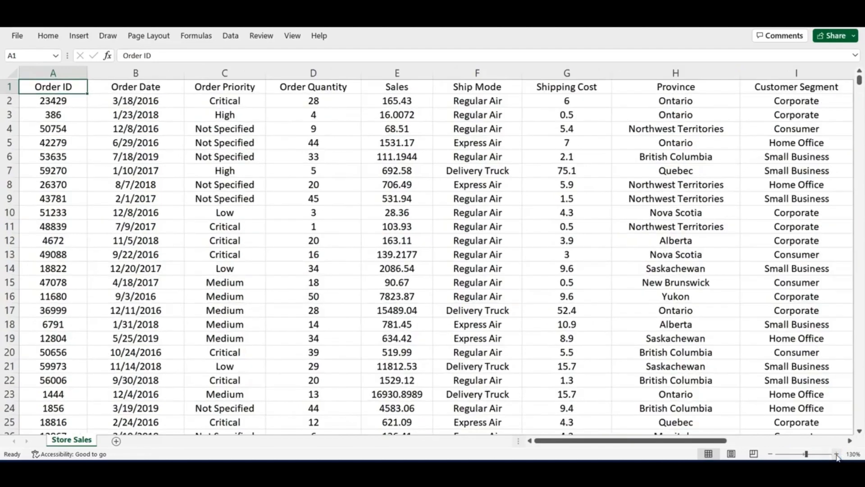
left_click(836, 454)
left_click(836, 454)
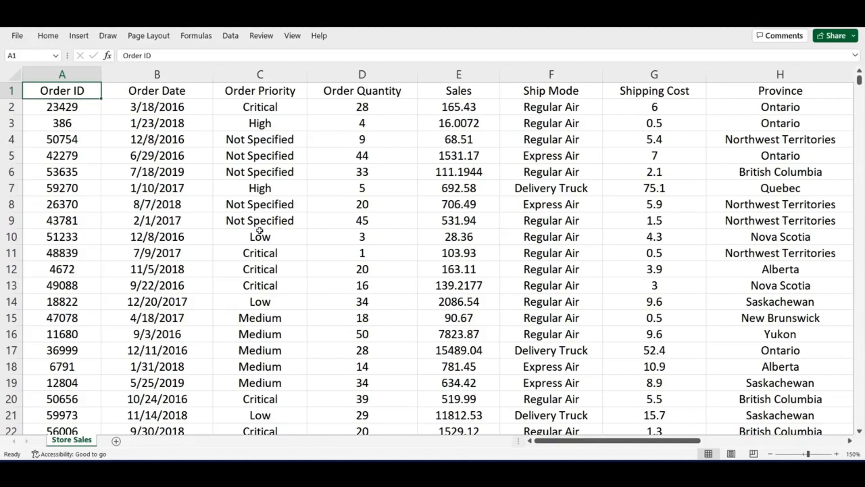
left_click(10, 91)
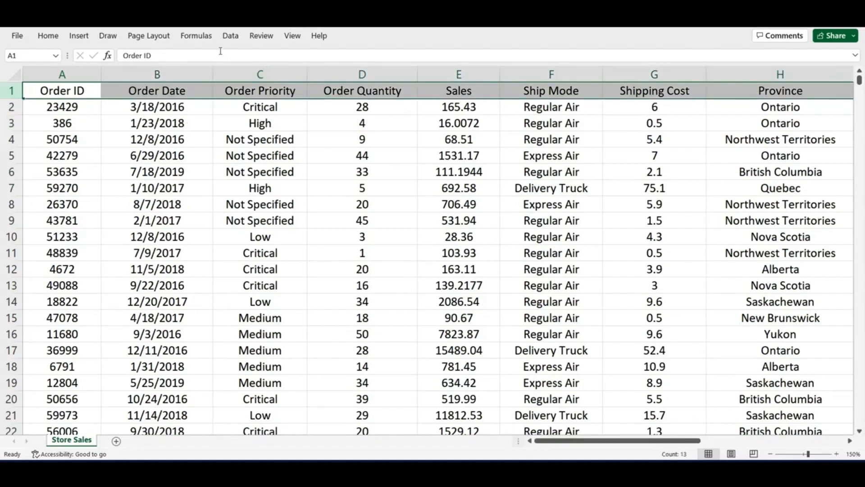
left_click(292, 36)
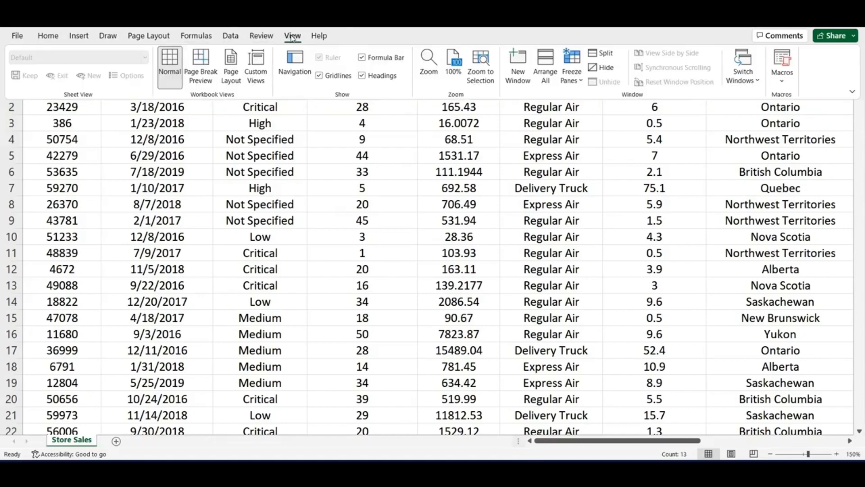
left_click(578, 84)
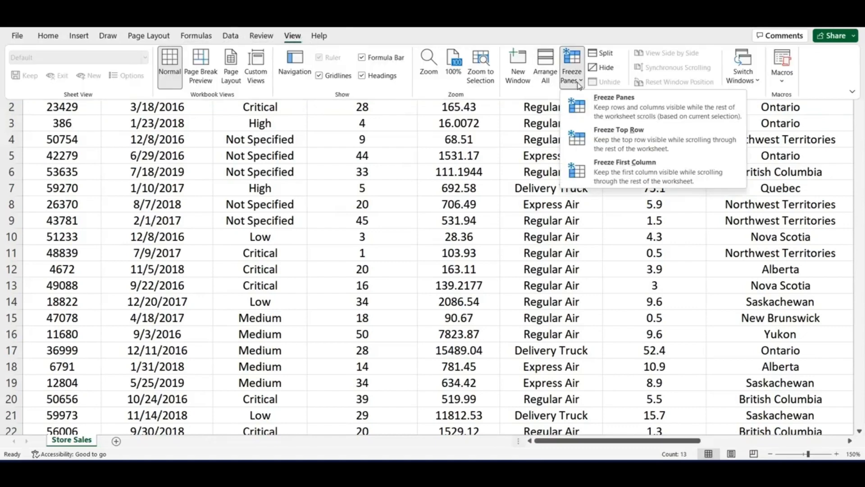
left_click(597, 133)
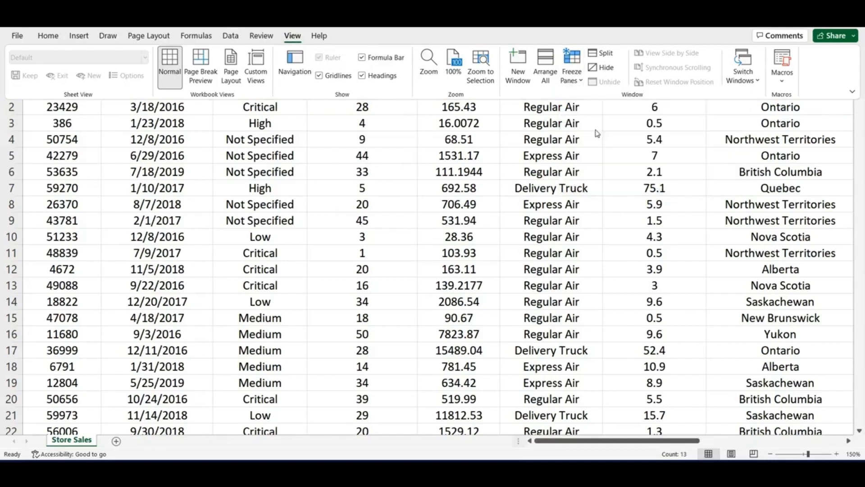
left_click(465, 184)
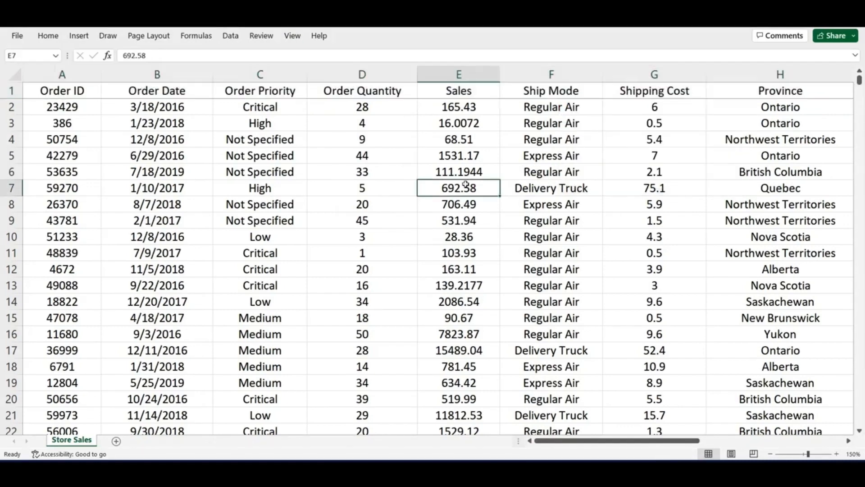
scroll(437, 180, "down", 11)
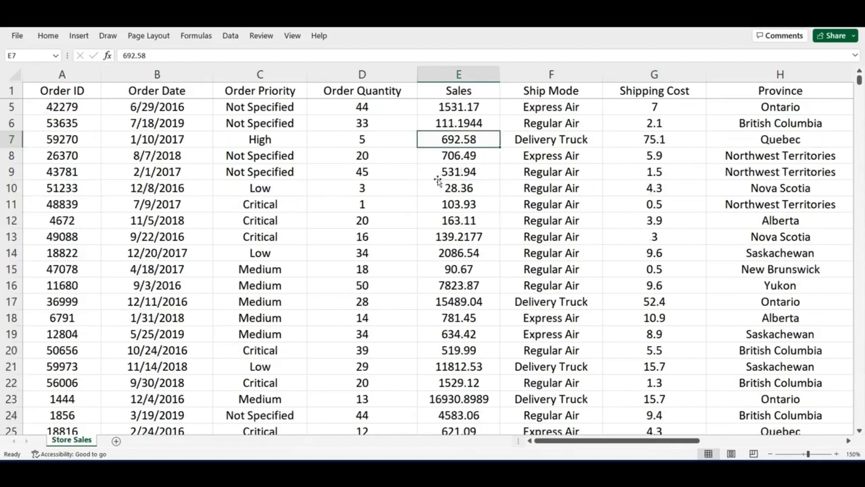
scroll(438, 180, "down", 3)
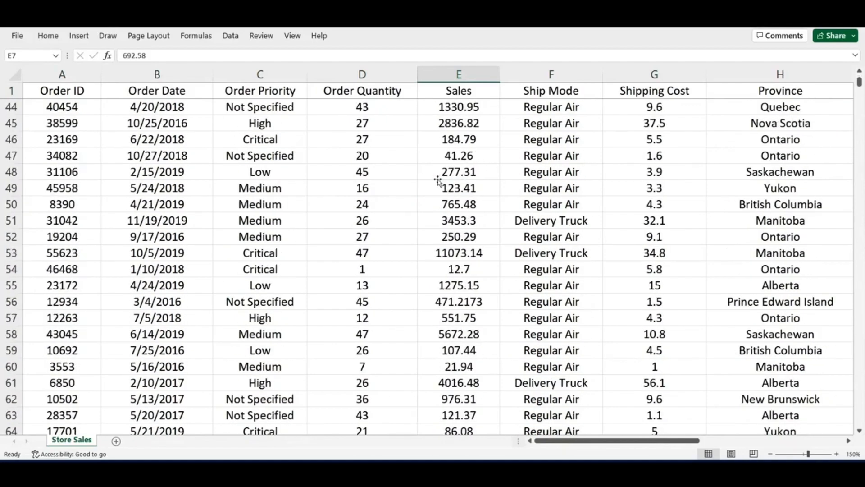
scroll(438, 181, "down", 2)
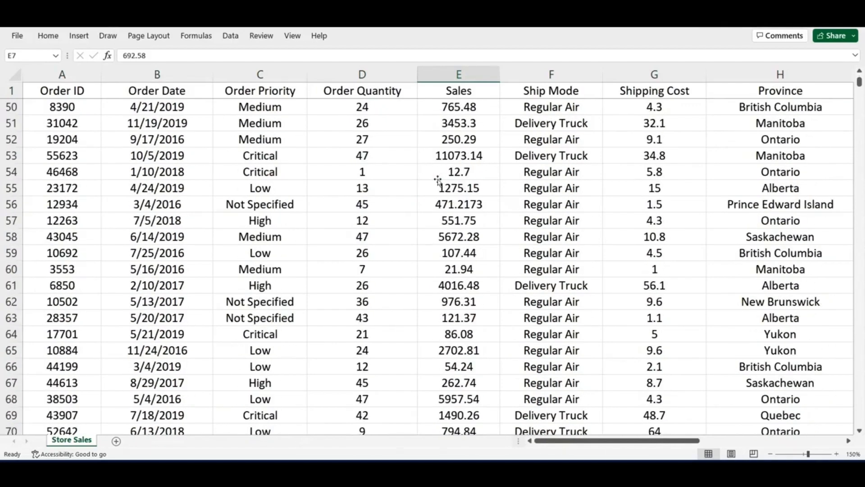
scroll(438, 181, "down", 1)
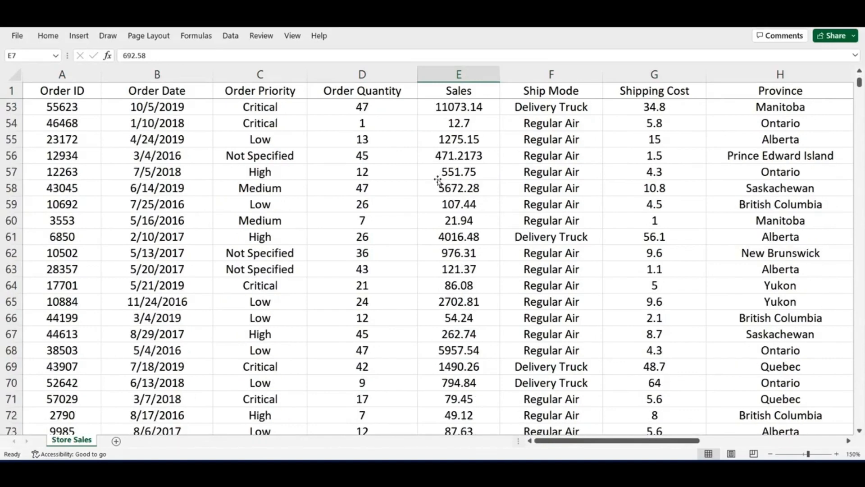
scroll(438, 181, "up", 5)
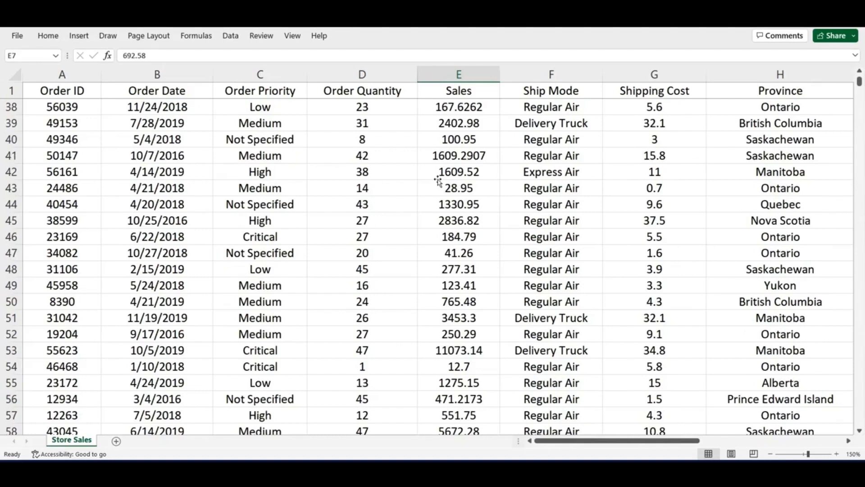
- Go to the end of the Sales column and enter the label Grand Total Sales in C8408 below the data
left_click(449, 70)
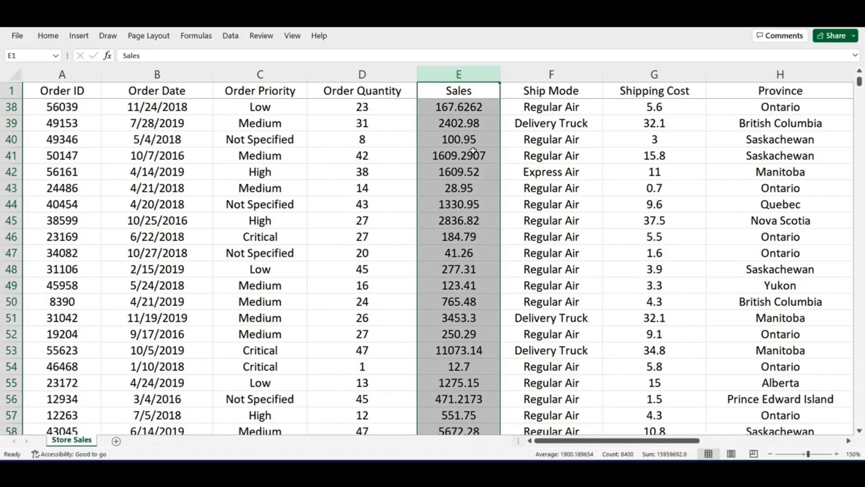
left_click(465, 107)
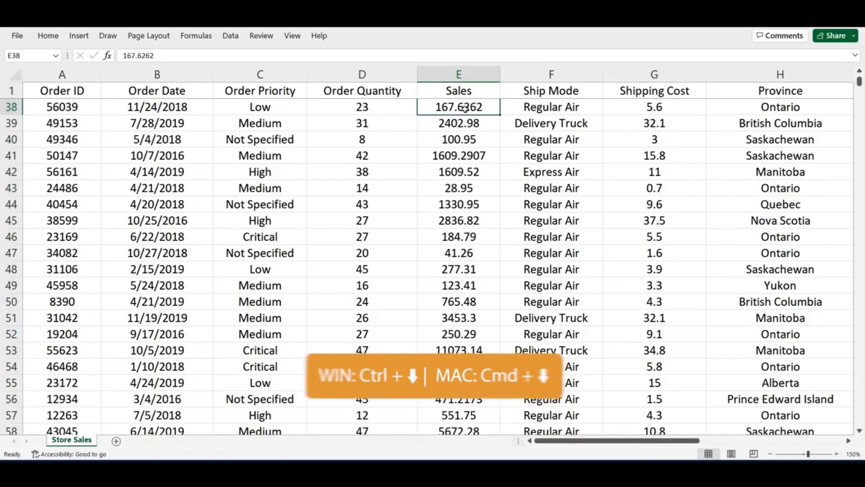
key("ctrl+Down")
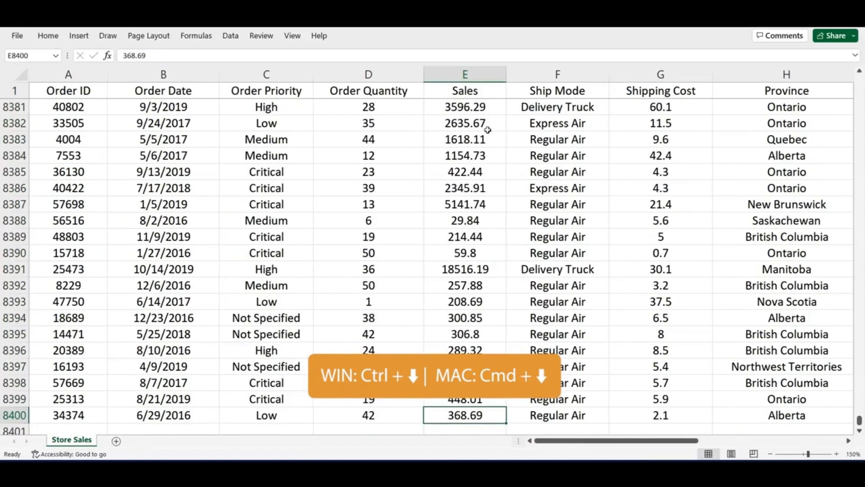
scroll(491, 135, "down", 2)
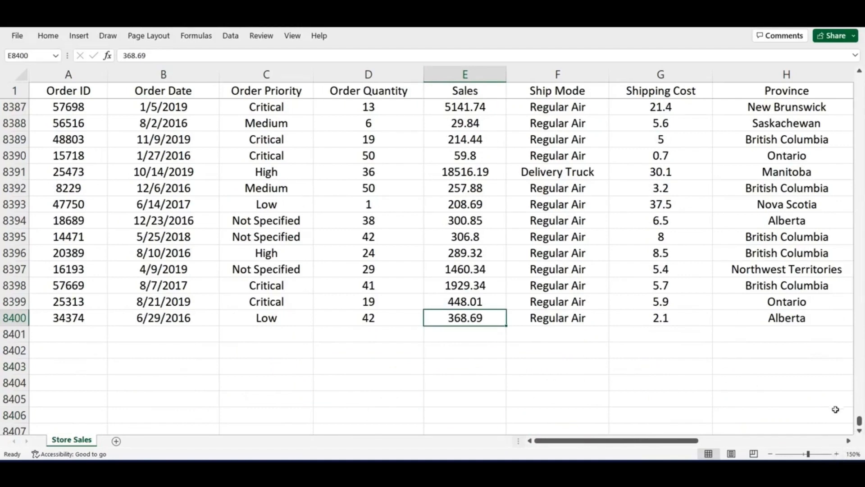
left_click(848, 441)
left_click(849, 441)
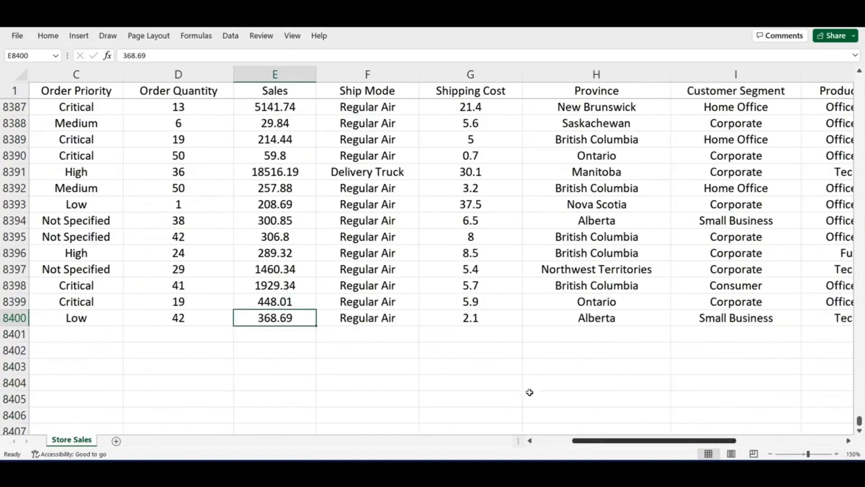
scroll(201, 306, "down", 1)
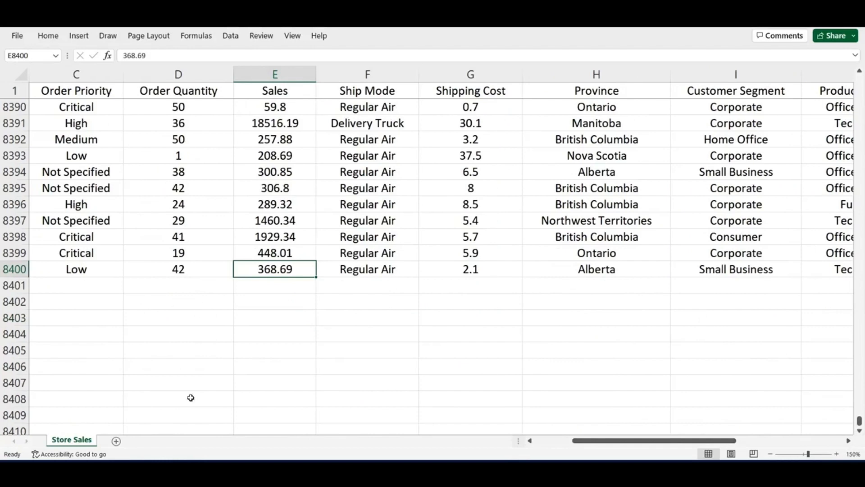
left_click(55, 401)
type("G")
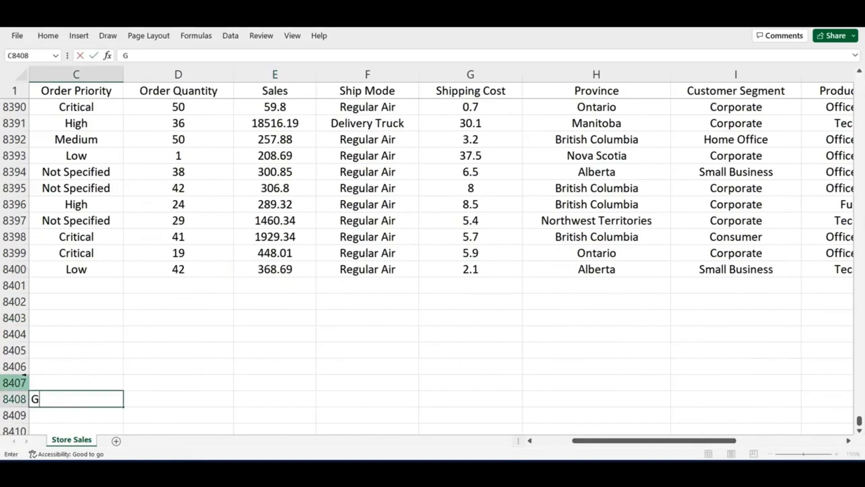
type("rand To")
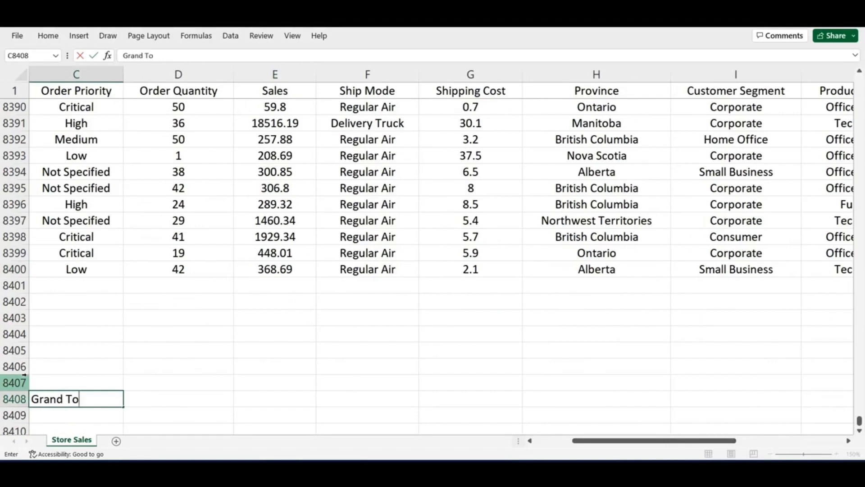
type("tal Sales")
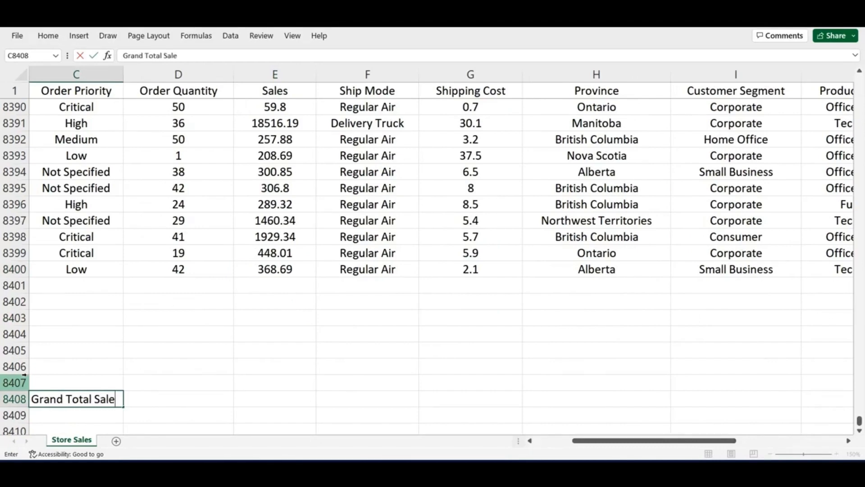
key("Tab")
- Start a SUM formula in E8408 that references the whole Sales column, E1:E8400
key("Tab")
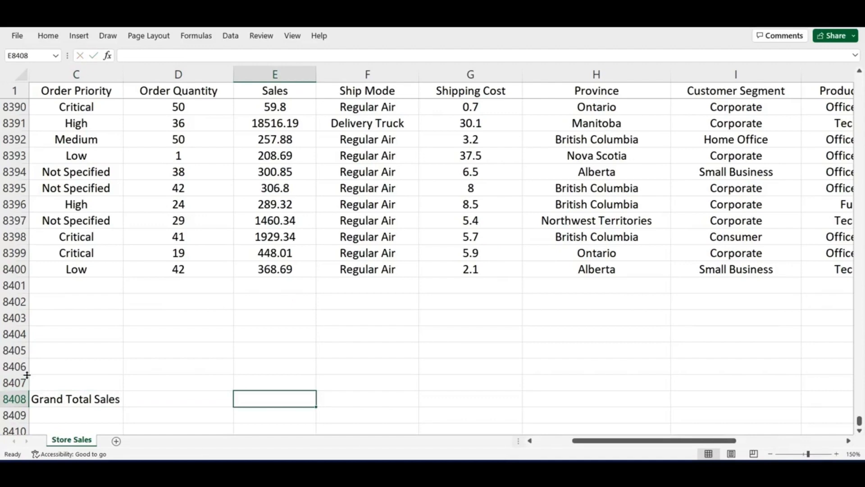
type("=")
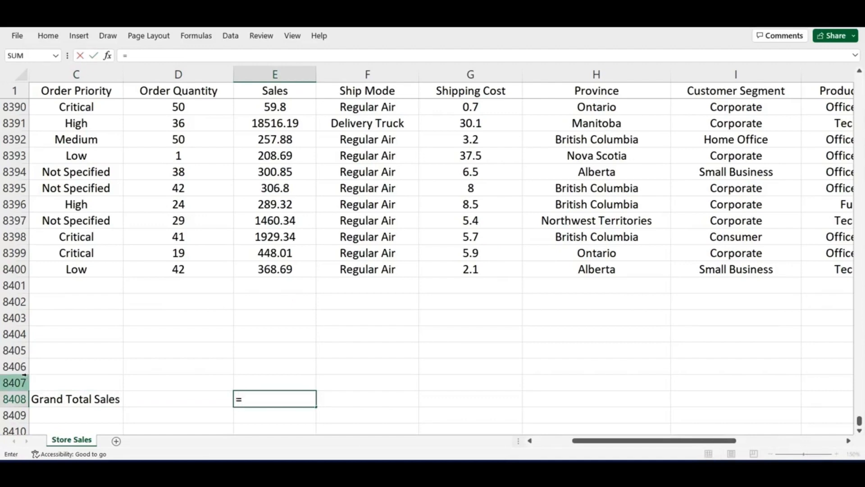
type("SUM")
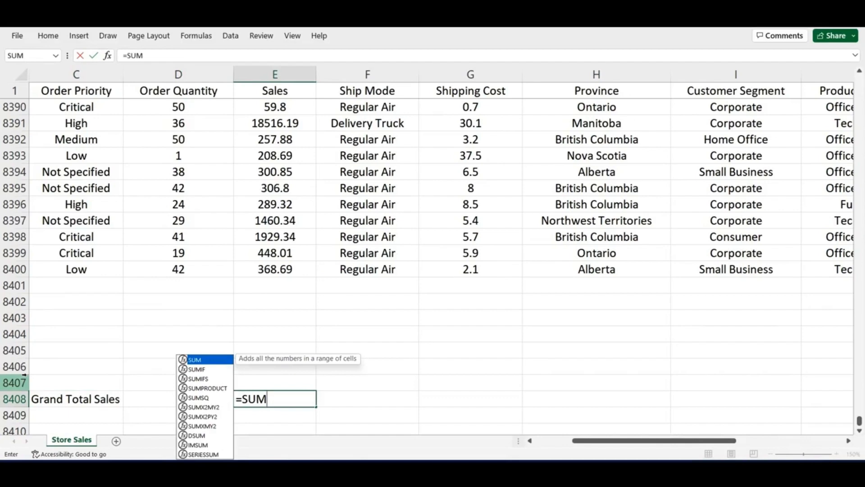
type("(")
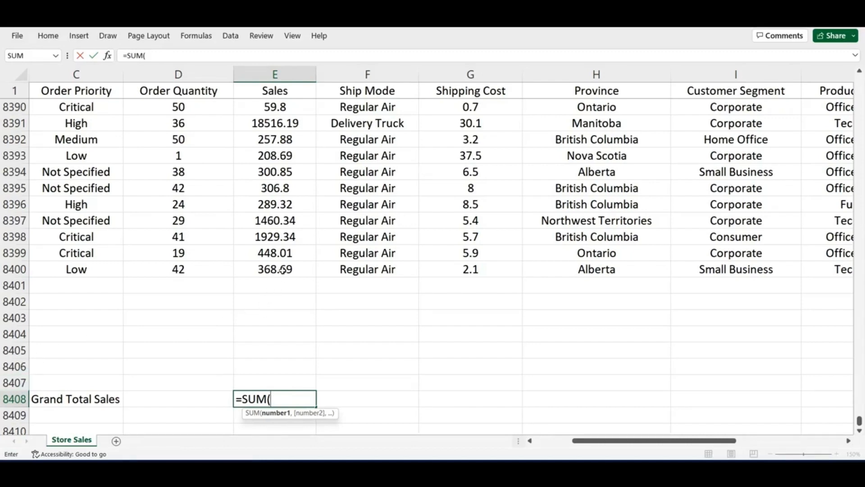
left_click(282, 270)
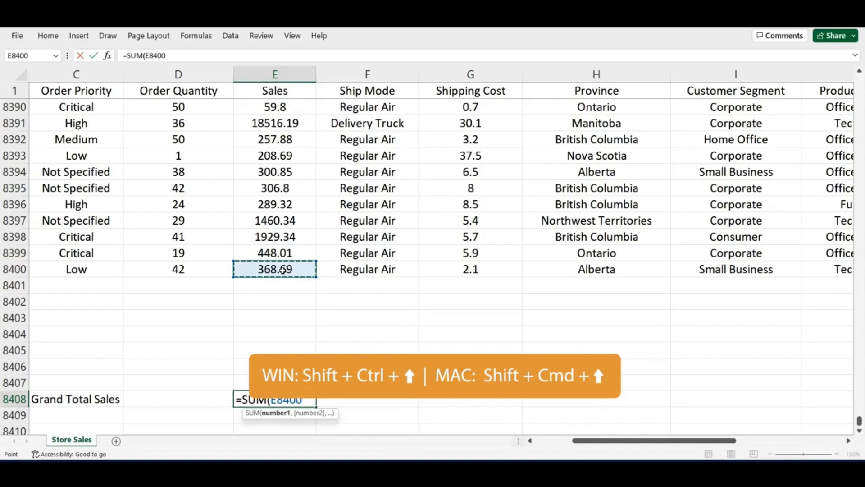
key("ctrl+shift+Up")
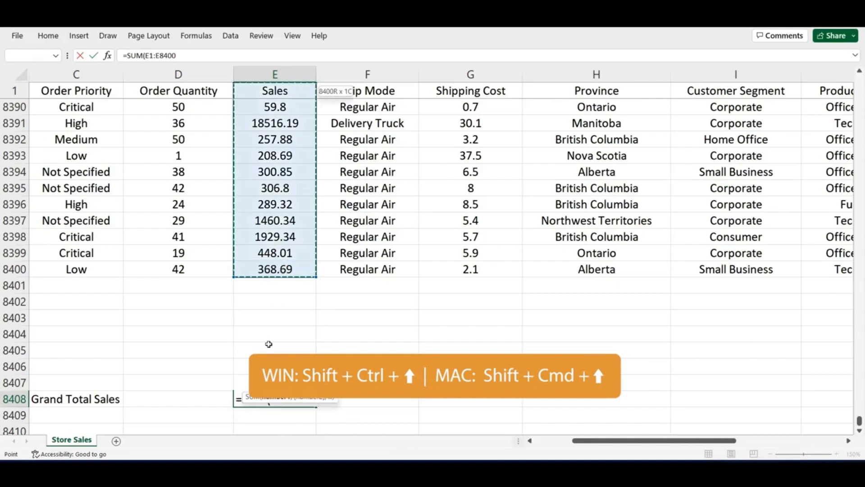
- Exclude the header from the Grand Total Sales formula in E8408 and complete it as =SUM(E2:E8400)
left_click(237, 402)
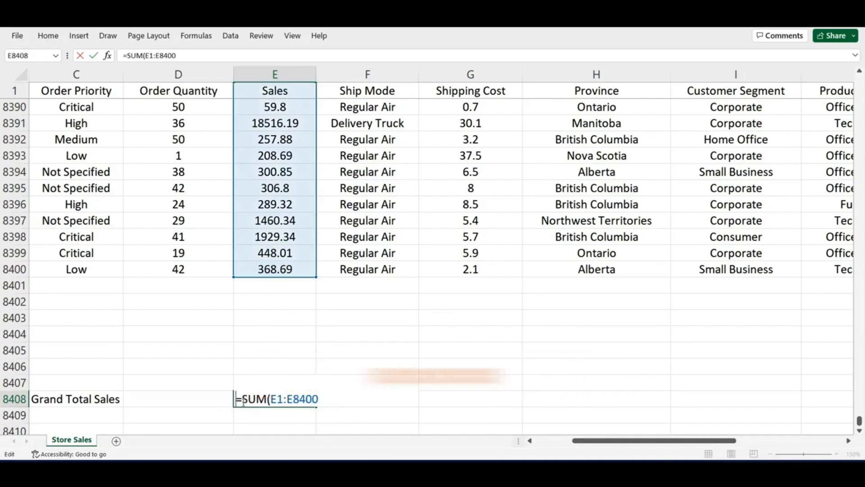
left_click(282, 399)
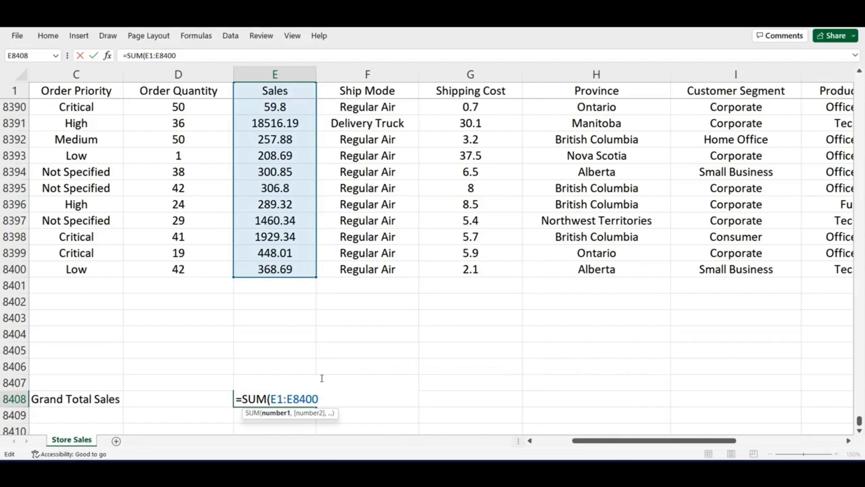
key("BackSpace")
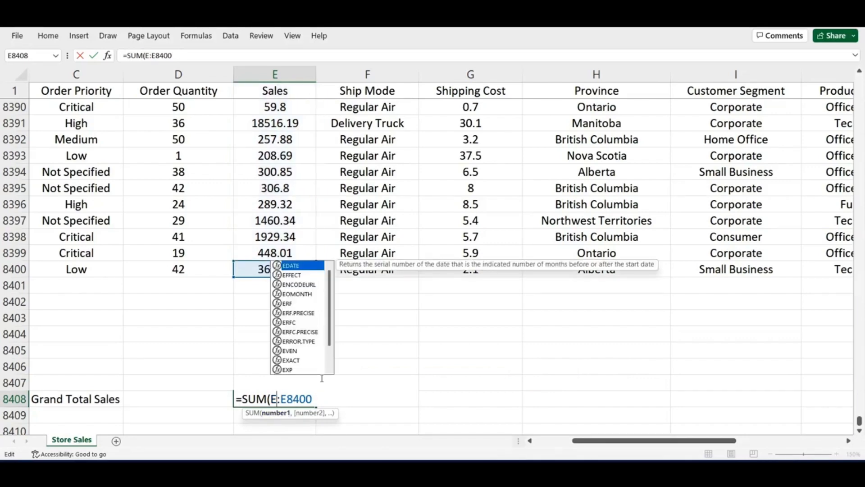
type("2")
key("Right")
key("Right")
key("Right")
key("Right")
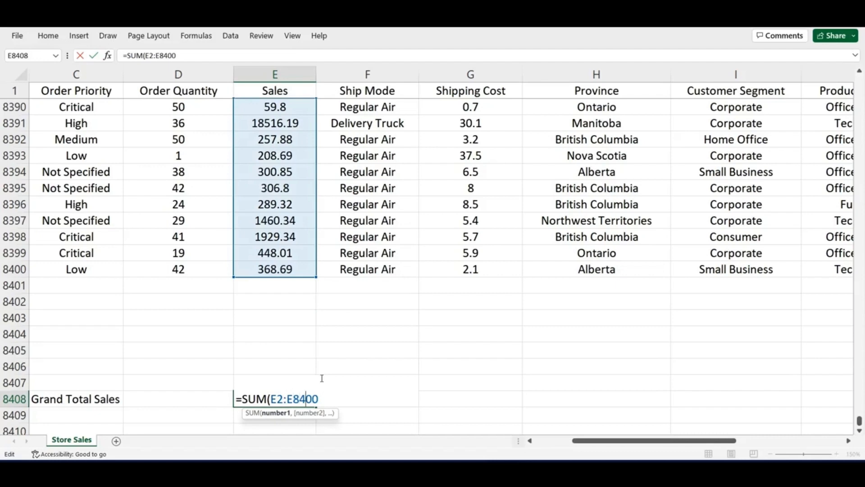
key("Right")
key("Right")
type(")")
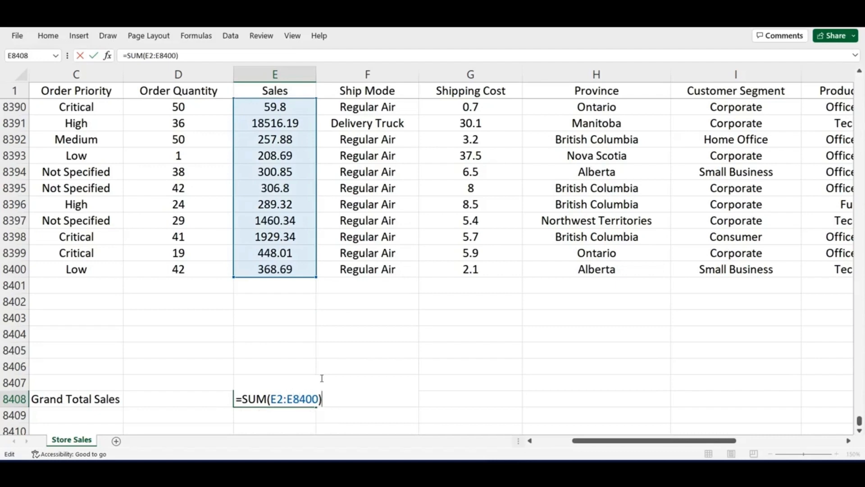
key("Return")
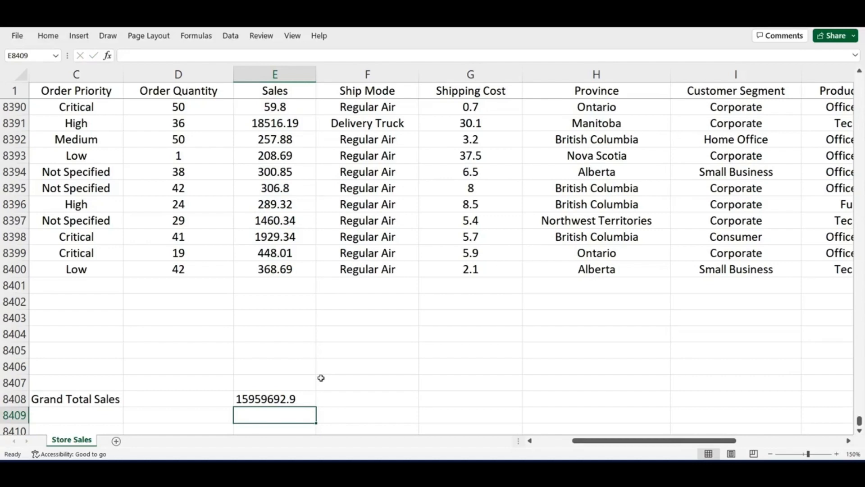
- Check the Customer Segment entries and add the labels Total Sales - Home Office in C8404 and Total Sales - Corporate in C8405
left_click(762, 140)
left_click(757, 156)
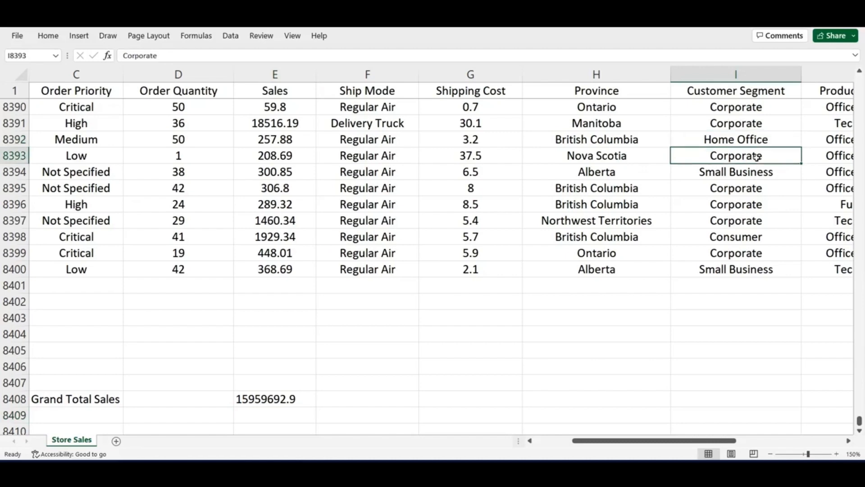
left_click(753, 173)
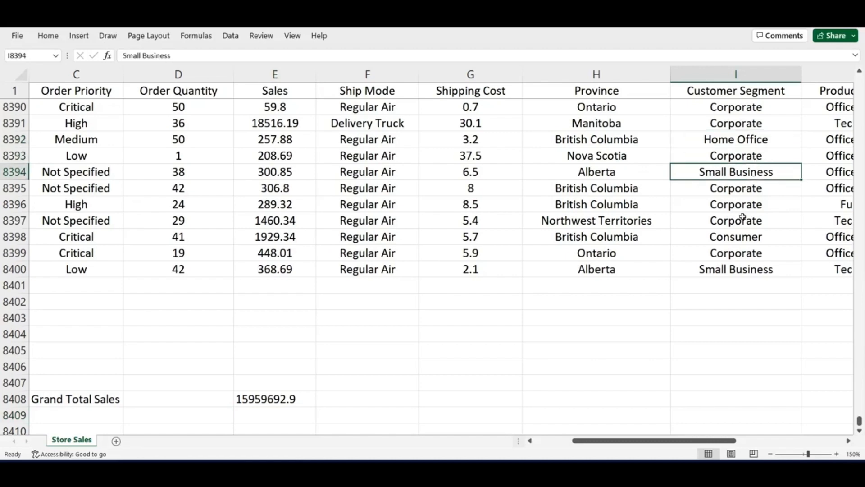
left_click(735, 238)
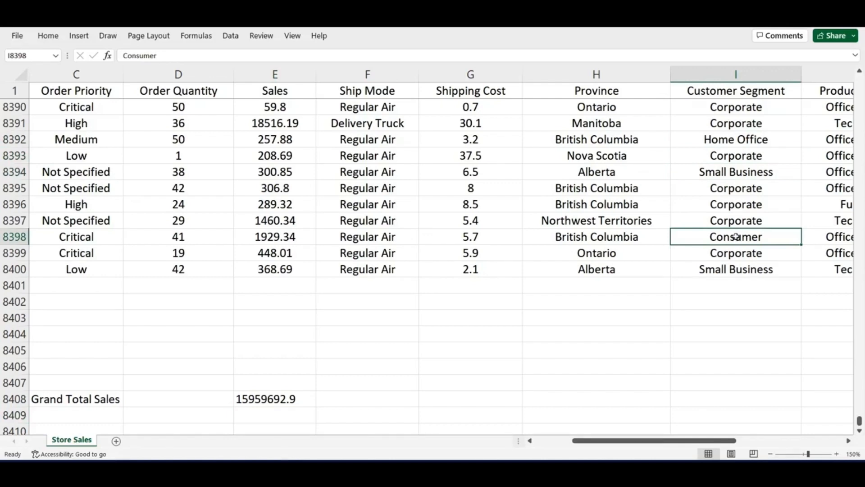
left_click(64, 330)
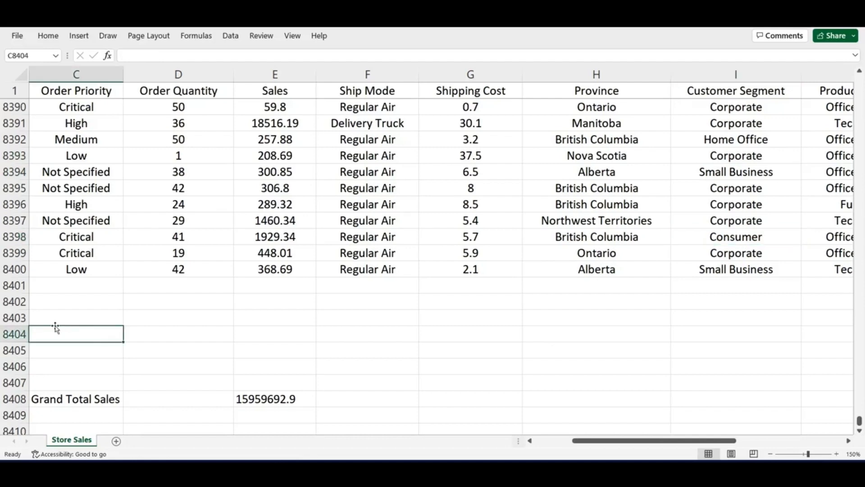
type("Total")
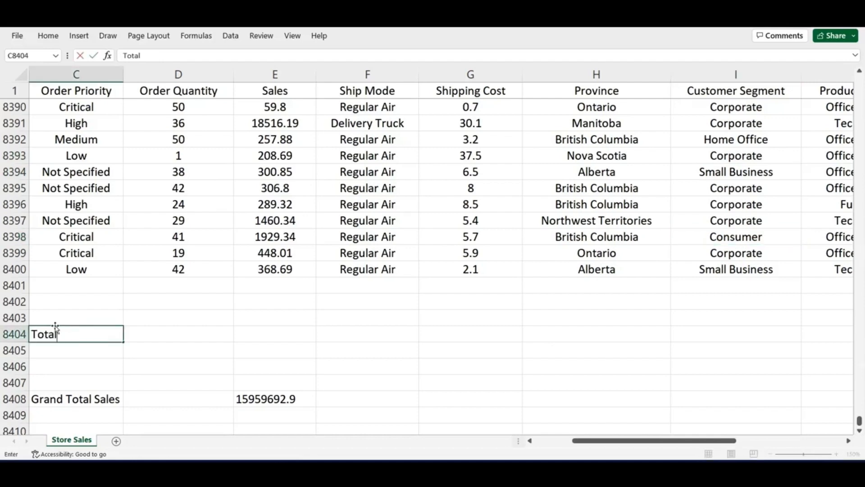
type(" Sales - Home Office")
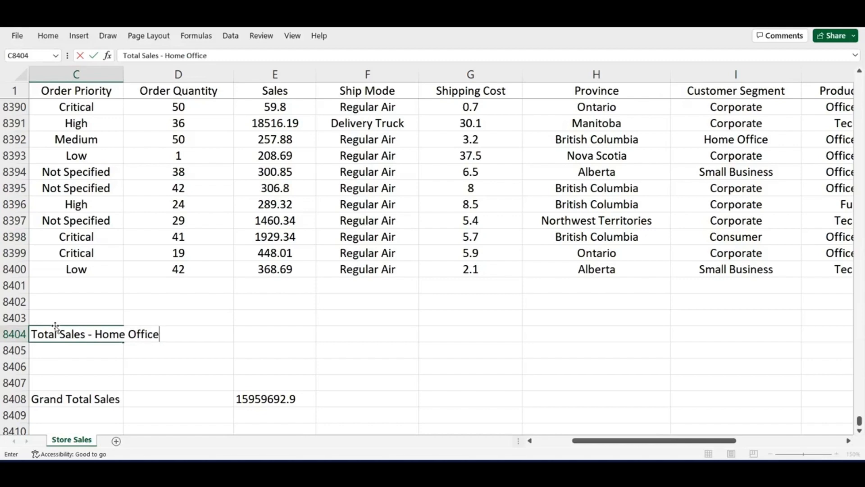
key("Return")
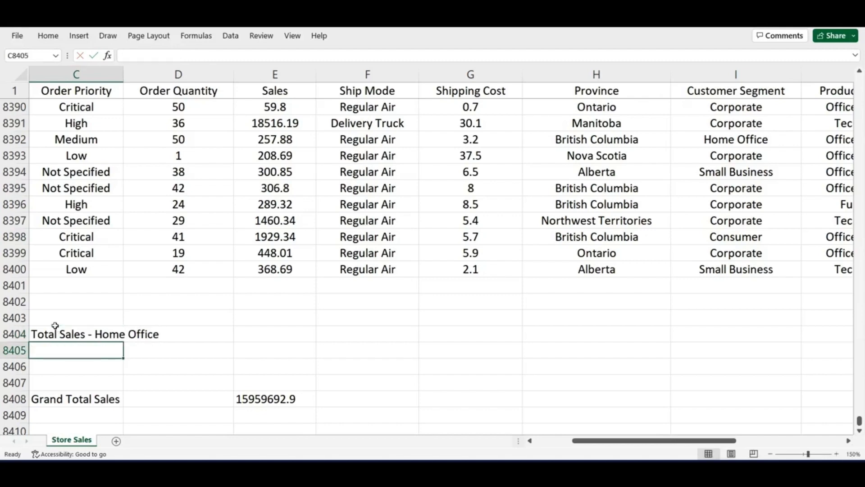
type("Total S")
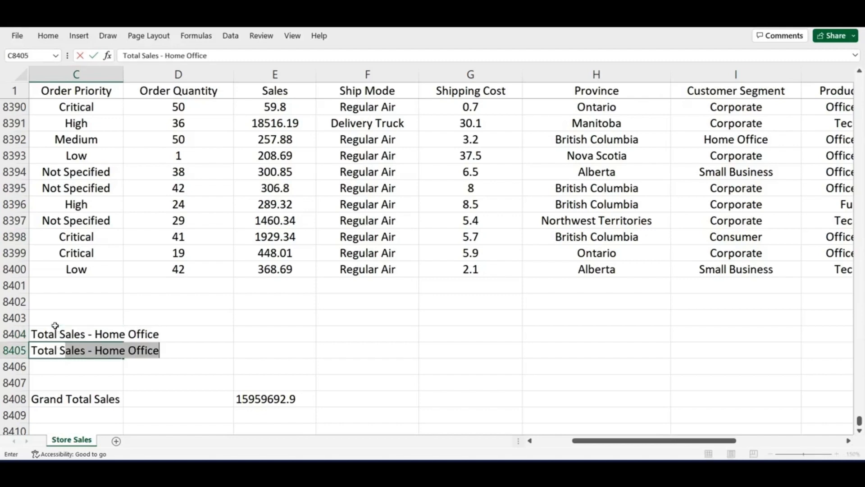
type("ales - C")
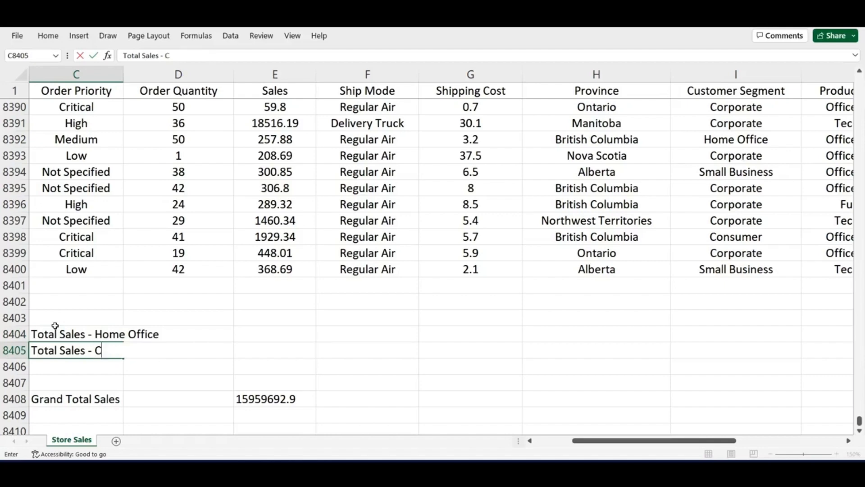
type("orporate")
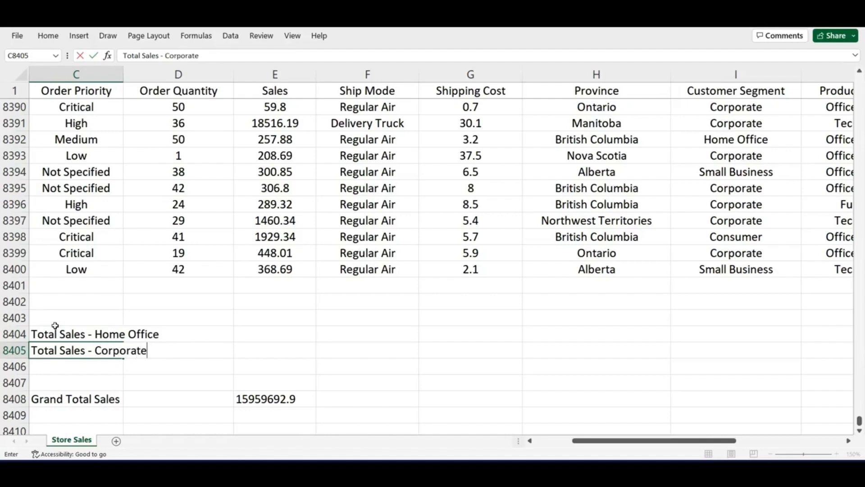
key("Return")
- Add the labels Total Sales - Small Business in C8406 and Total Sales - Consumer in C8407
type("T")
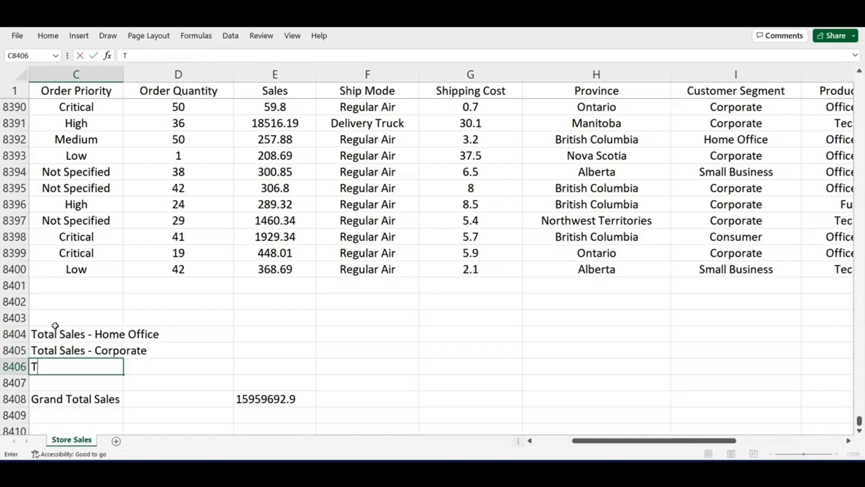
type("otal Sa")
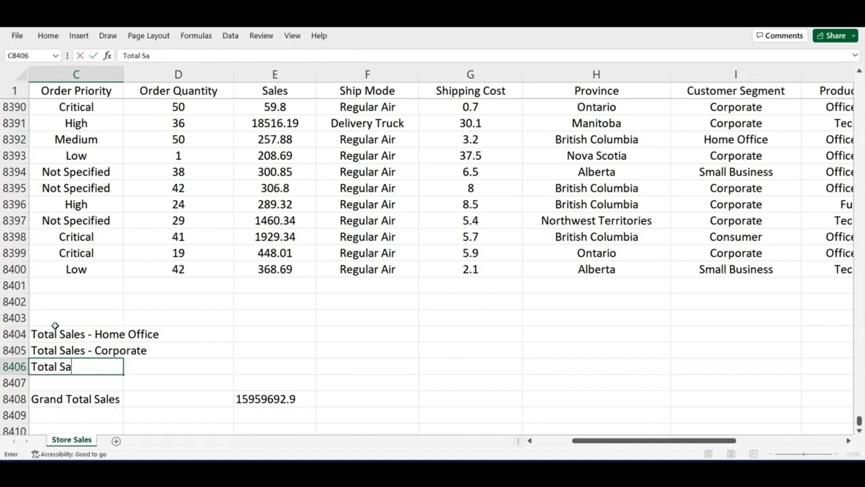
type("les - Small Busine")
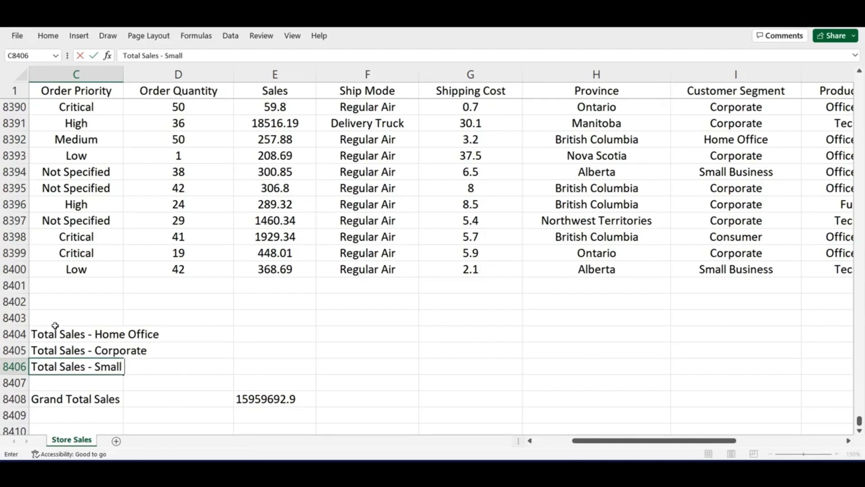
type("ss")
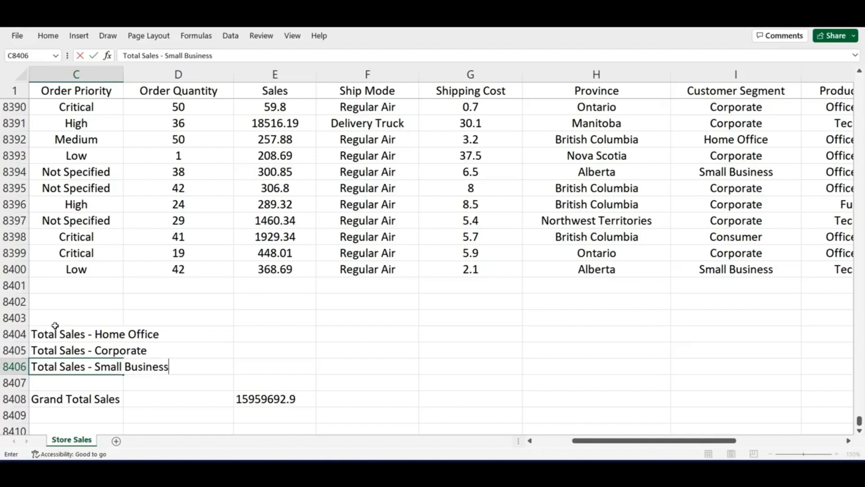
key("Return")
type("Tot")
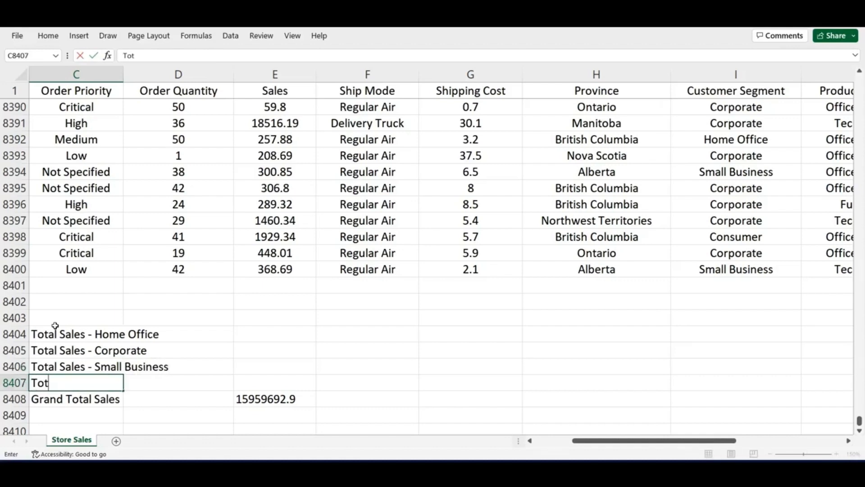
type("al Sales")
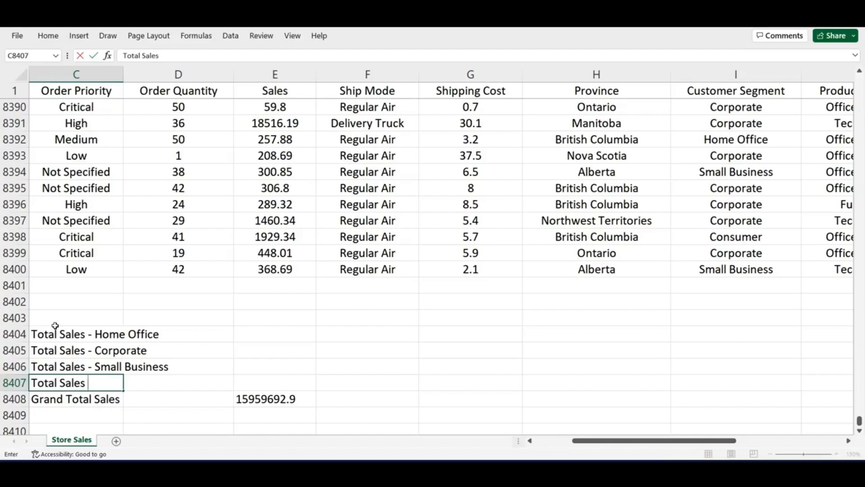
type(" - Consumer")
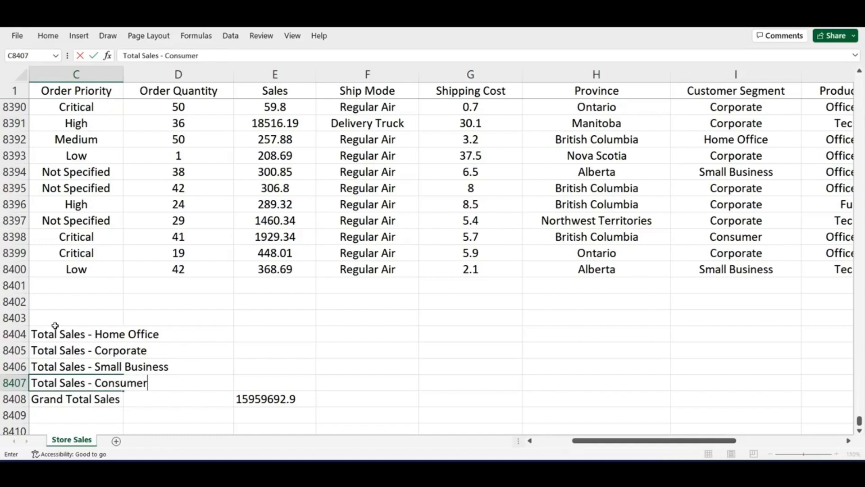
left_click(331, 361)
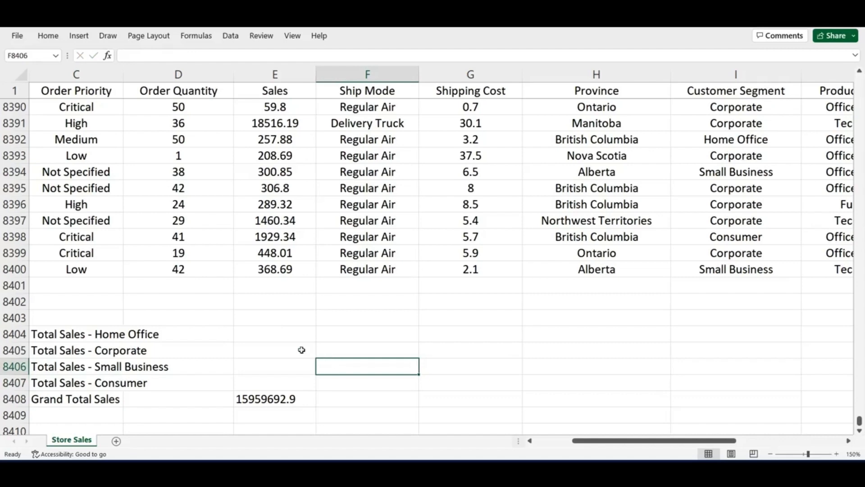
- Start a SUMIF formula in E8404 with the whole Customer Segment column, I1:I8400, as its range
left_click(269, 335)
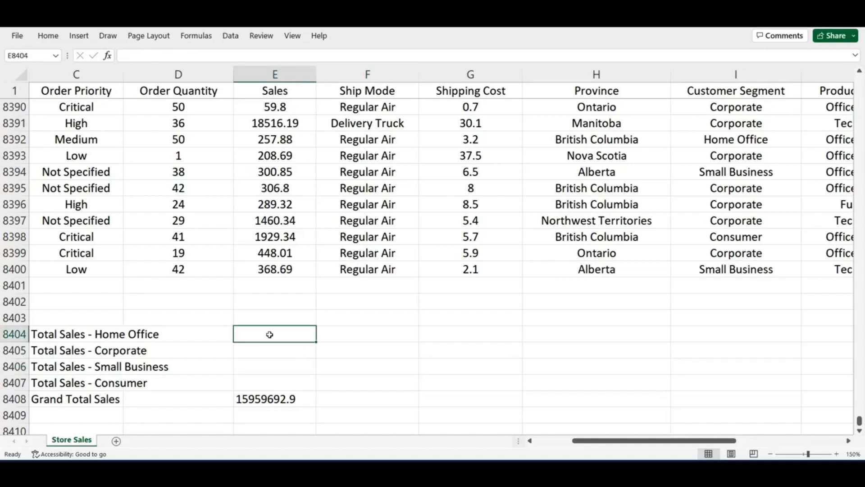
type("=SUMIF")
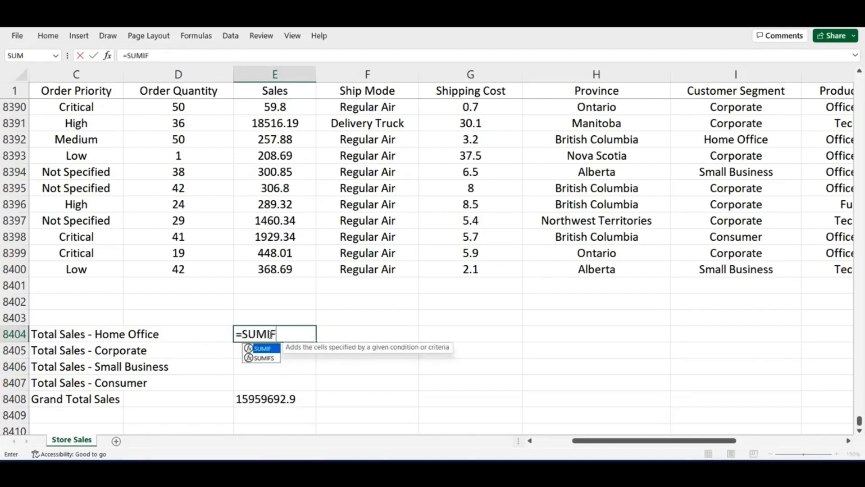
type("(")
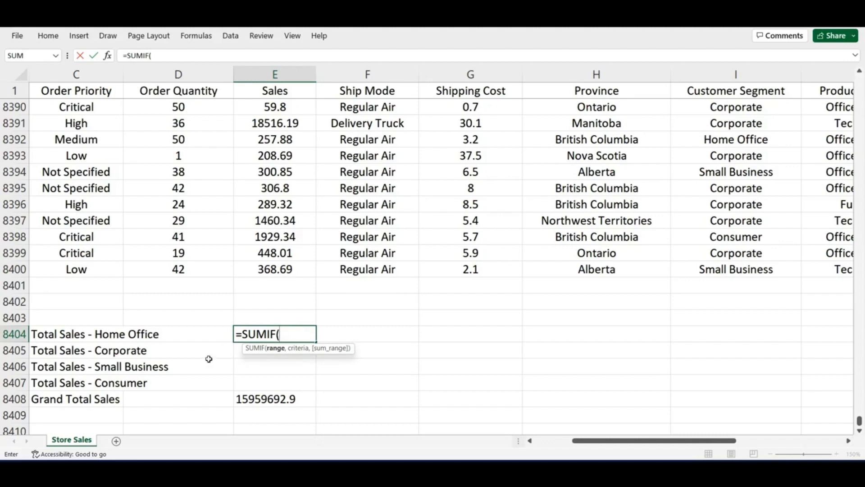
left_click(754, 269)
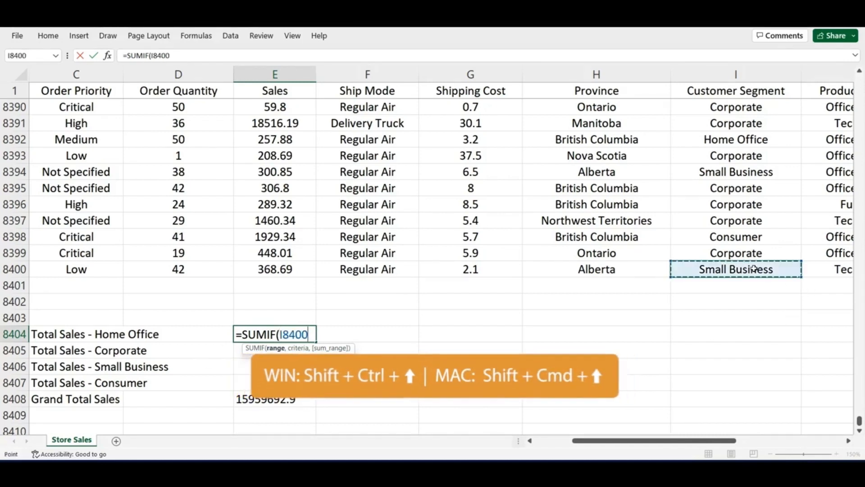
key("ctrl+shift+Up")
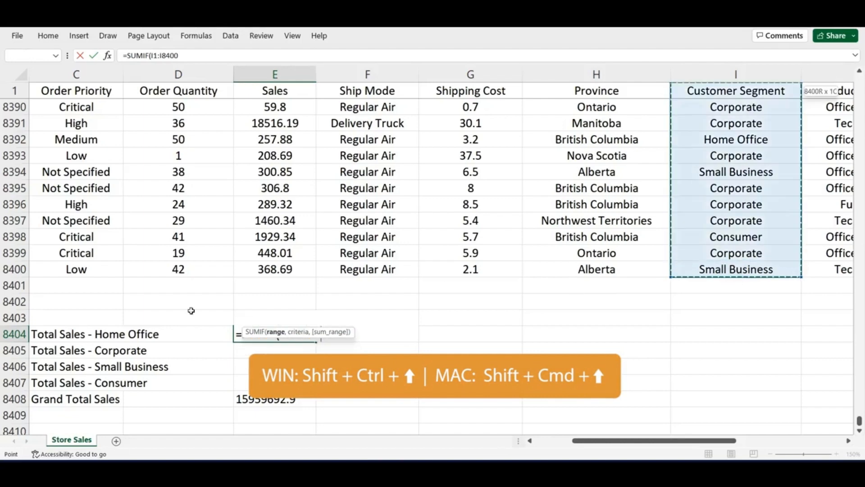
- Change the SUMIF range in E8404 to I2:I8400 so that it excludes the header
left_click(237, 334)
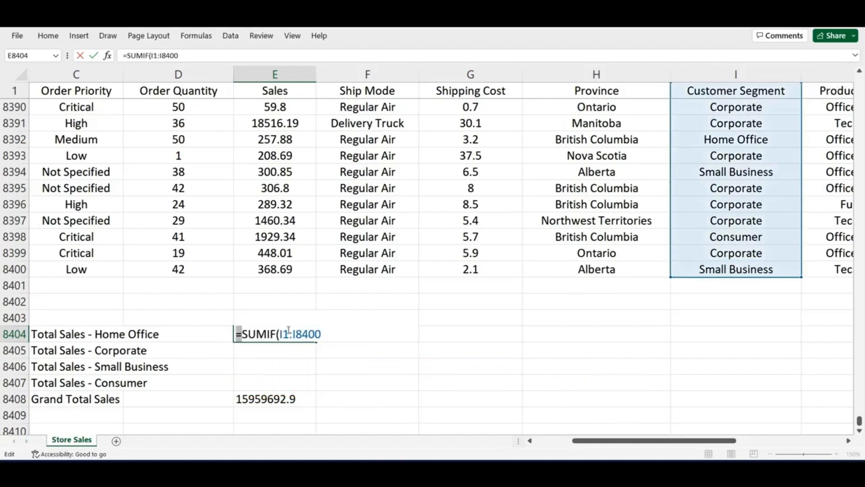
left_click(289, 334)
key("BackSpace")
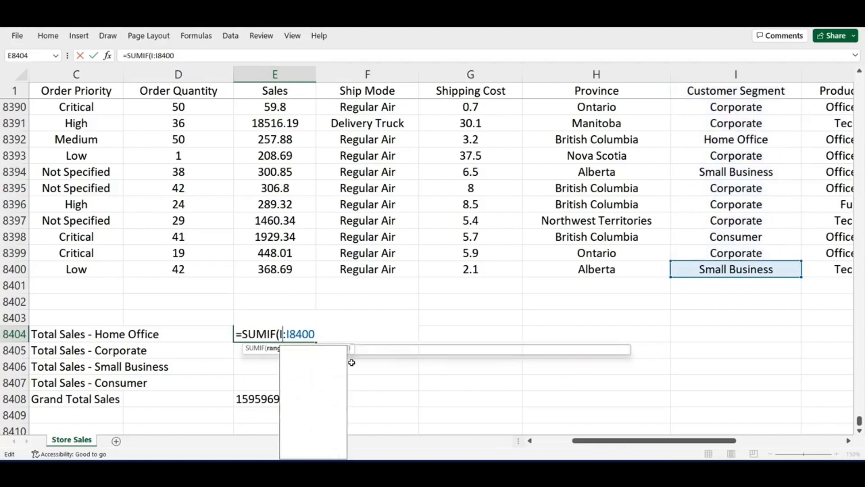
type("2")
key("Right")
key("Right")
key("Right")
key("Right")
key("Right")
key("Right")
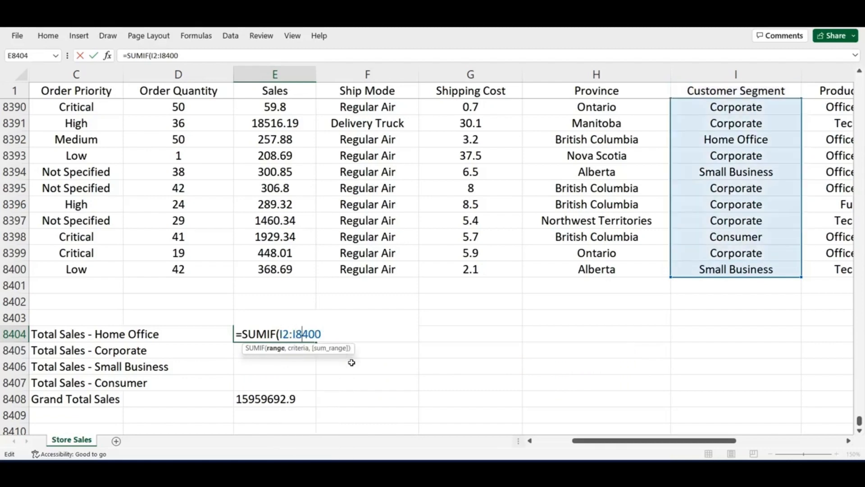
- Add the criterion "Home Office" and the whole Sales column, E1:E8400, as the sum range to the SUMIF formula in E8404
type(",")
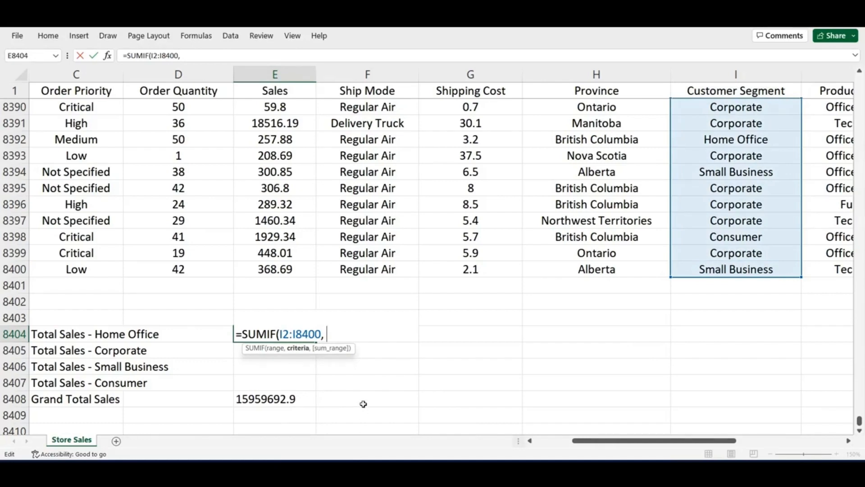
type("\"Home")
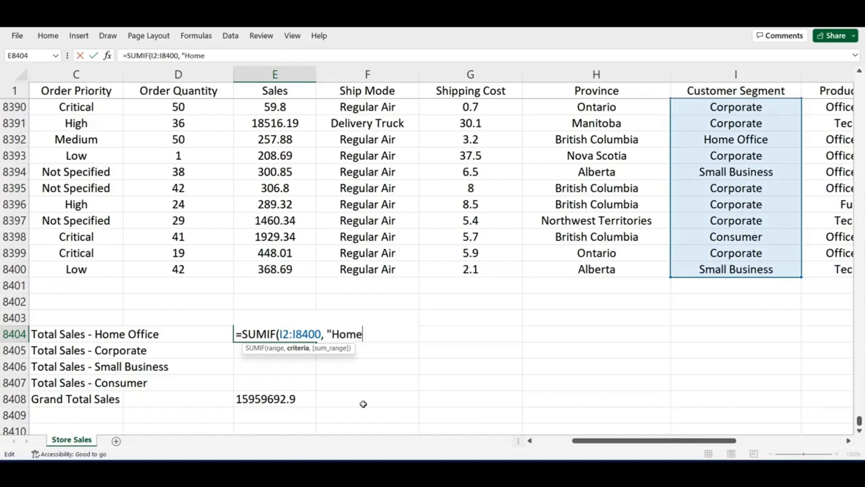
type(" Office")
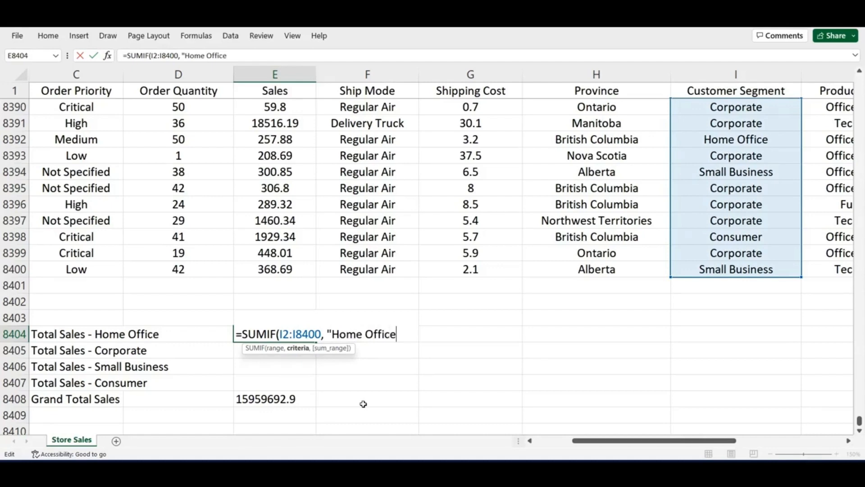
type("\",")
left_click(284, 265)
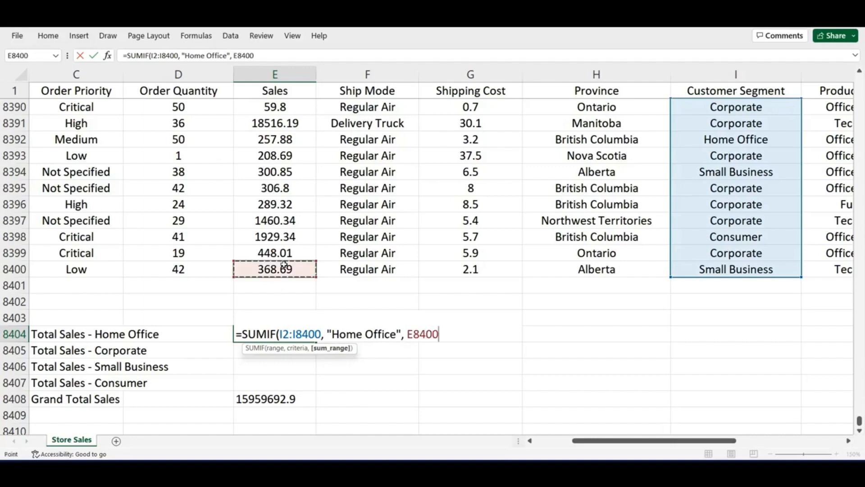
key("ctrl+shift+Up")
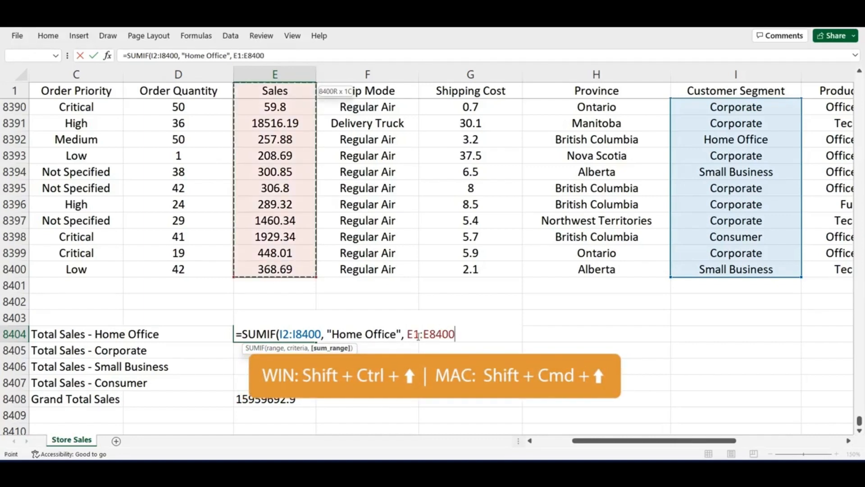
- Change the SUMIF sum range to E2:E8400 to exclude the header, and complete the formula in E8404
left_click(419, 335)
key("BackSpace")
type("2")
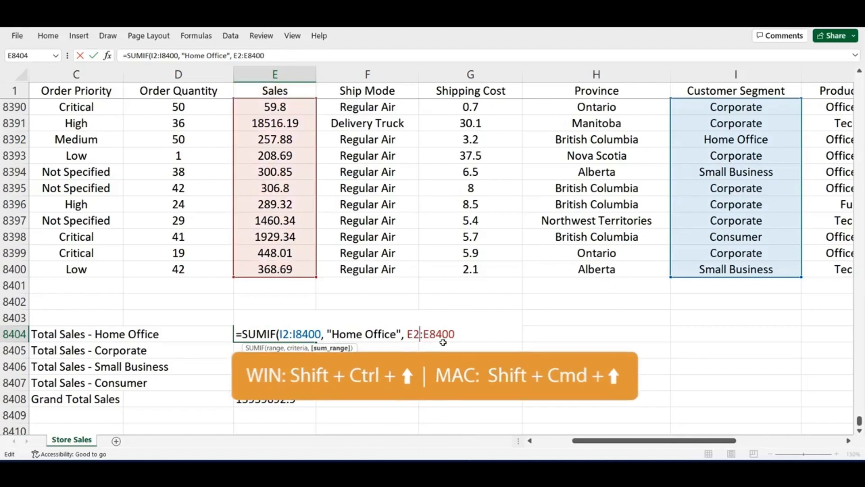
key("Right")
key("Right")
key("Right")
key("Right")
key("Right")
key("Right")
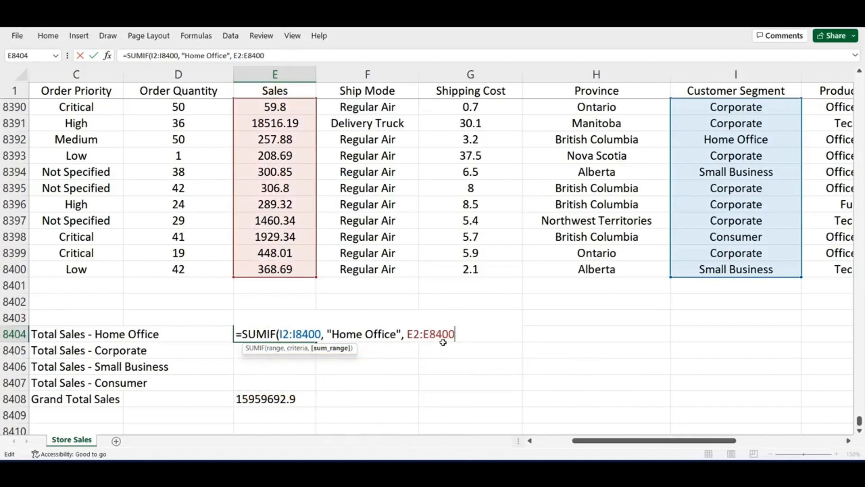
type(")")
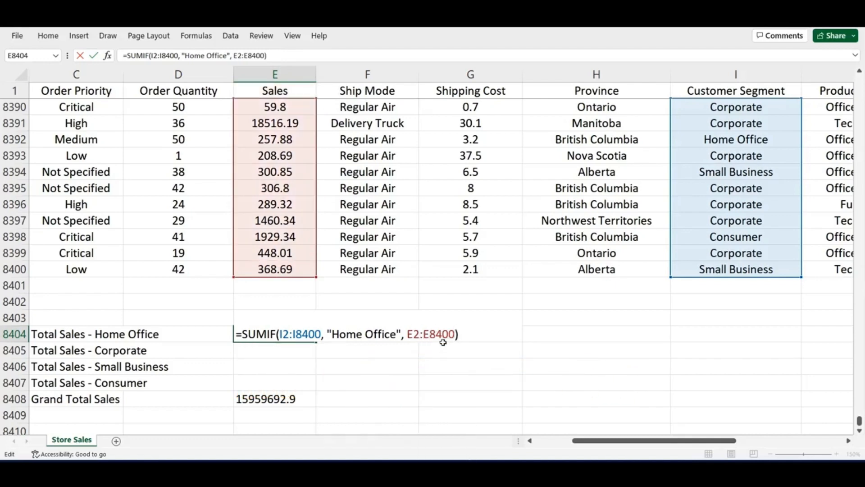
key("Return")
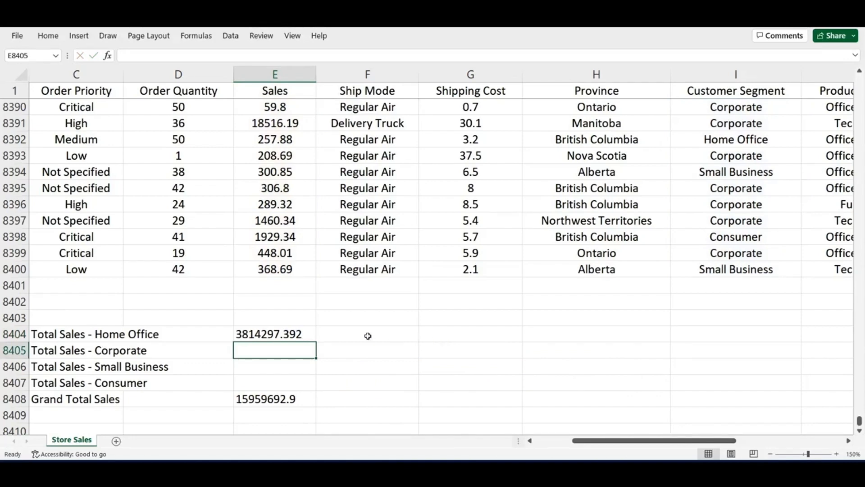
- Format the totals in E8404:E8408 as Currency with two decimals and the $ symbol, and widen column E to fit them
left_click_drag(286, 331, 285, 399)
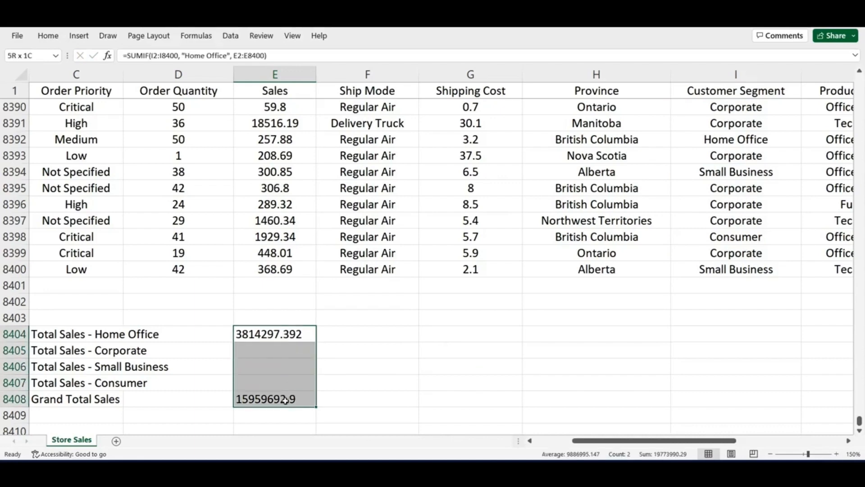
right_click(277, 346)
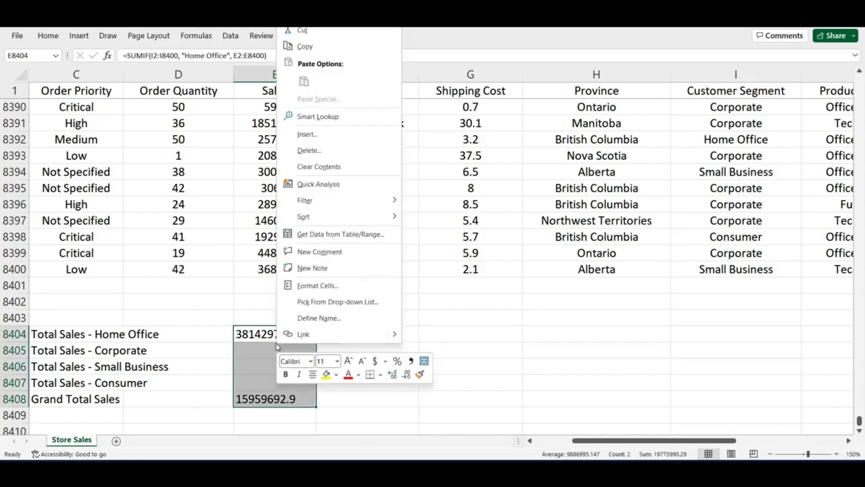
left_click(320, 285)
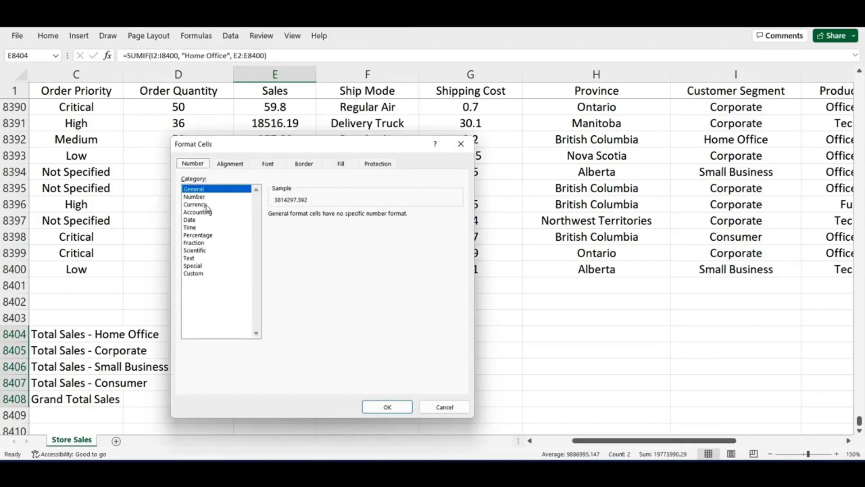
left_click(207, 205)
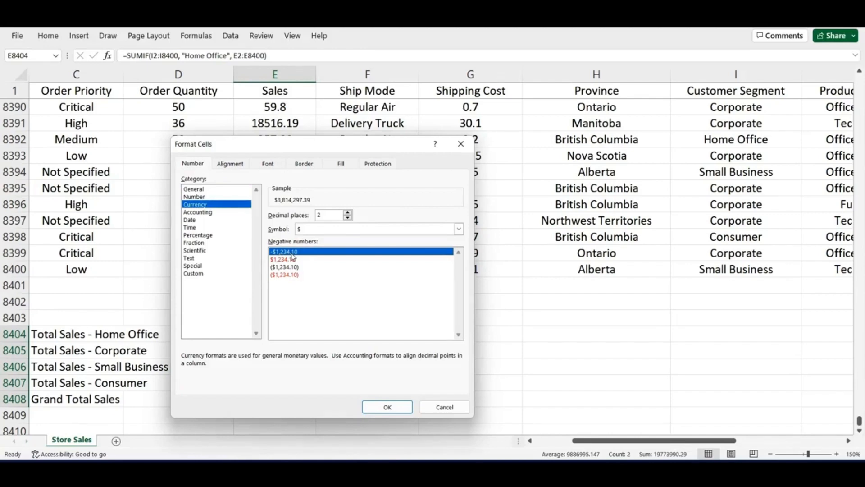
left_click(387, 407)
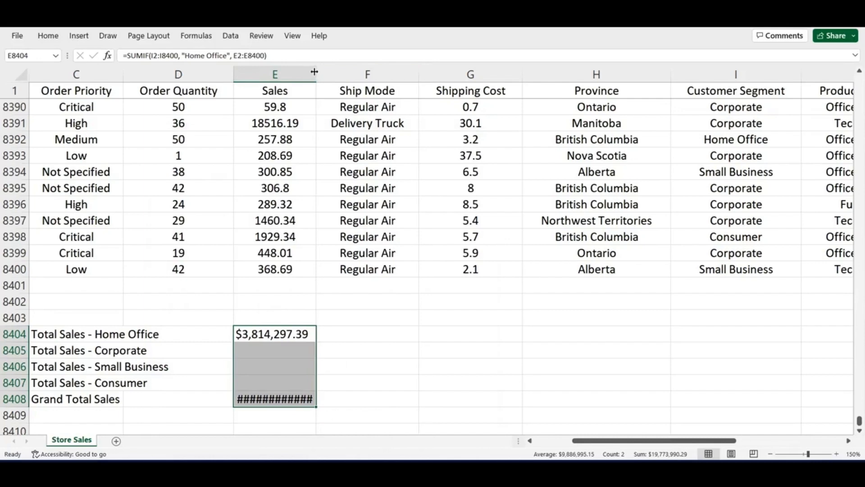
left_click_drag(316, 72, 325, 72)
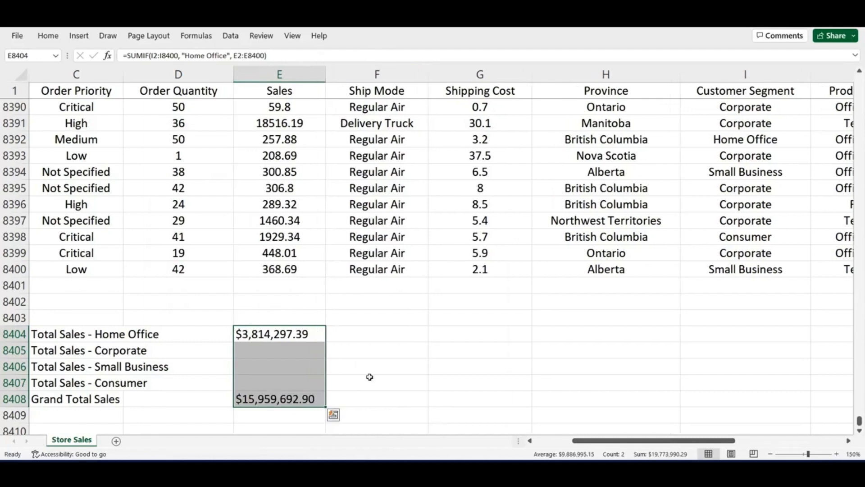
left_click(379, 393)
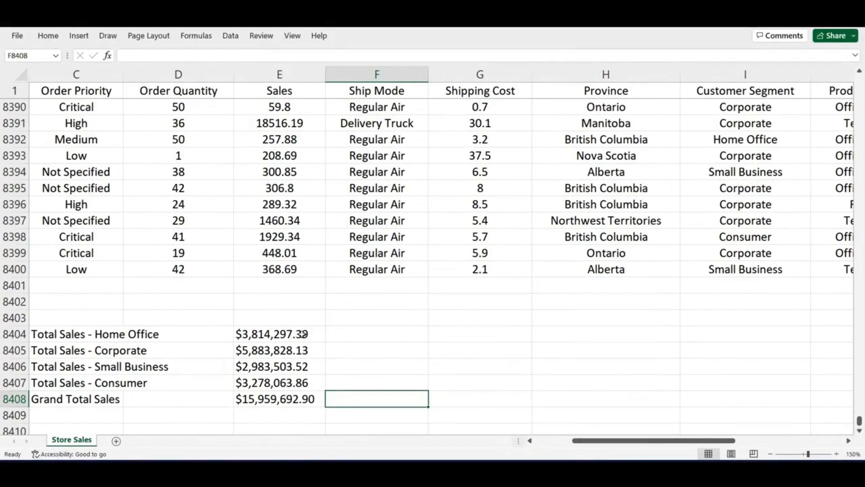
- Compare the combined sum of the four segment totals in E8404:E8407 with the Grand Total Sales in E8408
left_click_drag(302, 334, 302, 382)
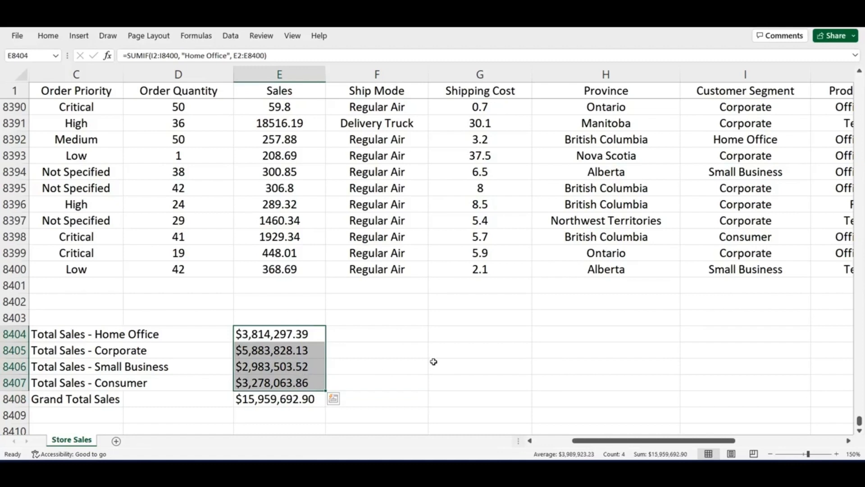
left_click(302, 399)
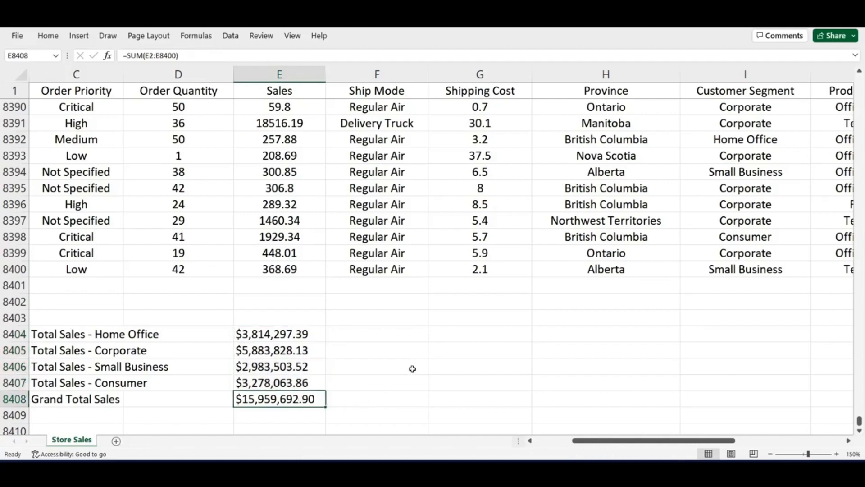
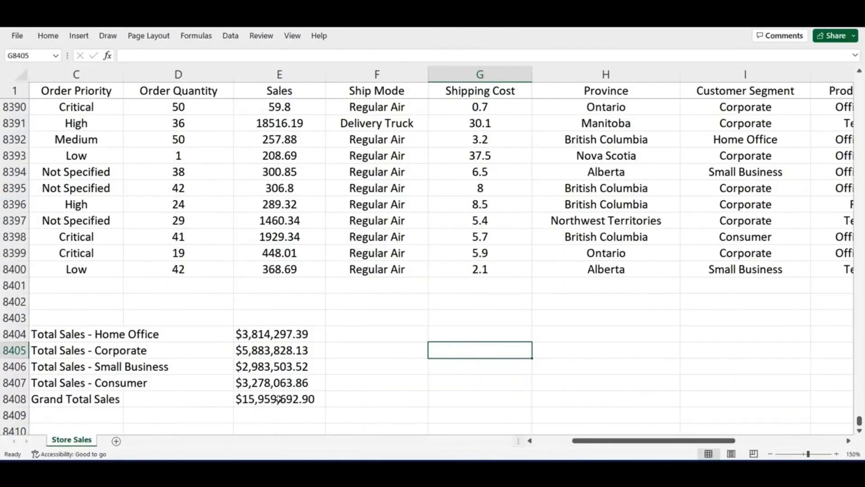
left_click(279, 398)
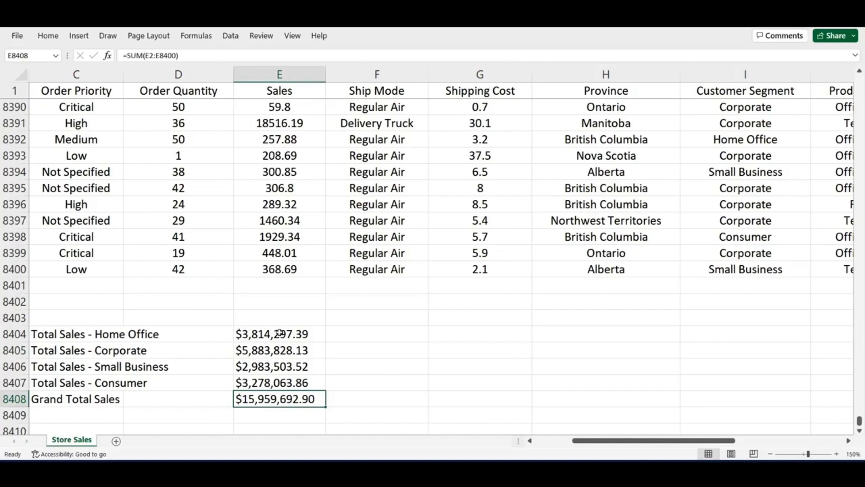
left_click_drag(279, 333, 277, 382)
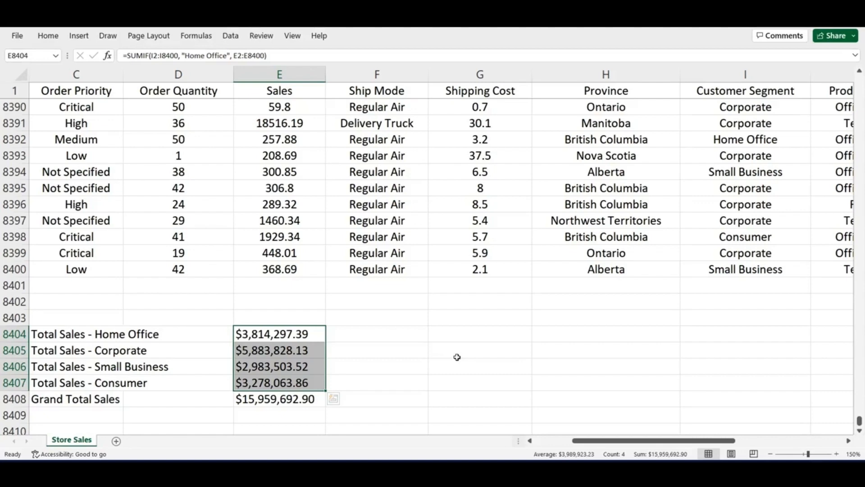
left_click(456, 356)
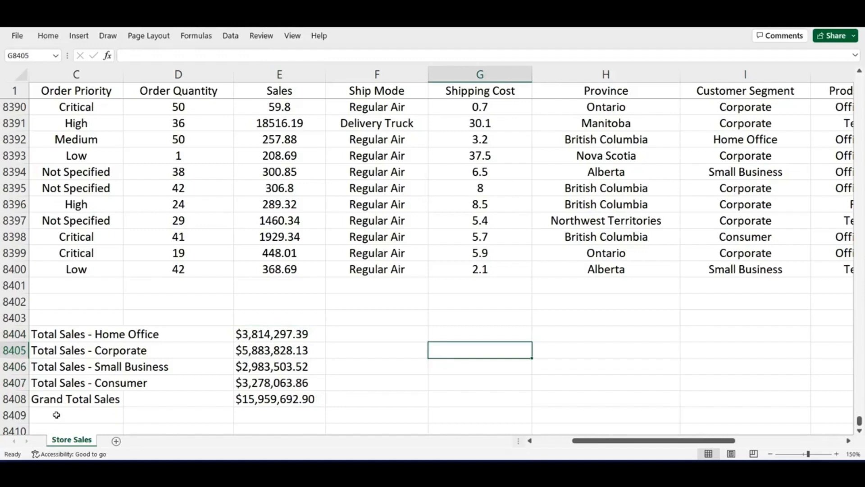
- Insert a blank row above the Grand Total Sales row to separate it from the segment totals
left_click(15, 399)
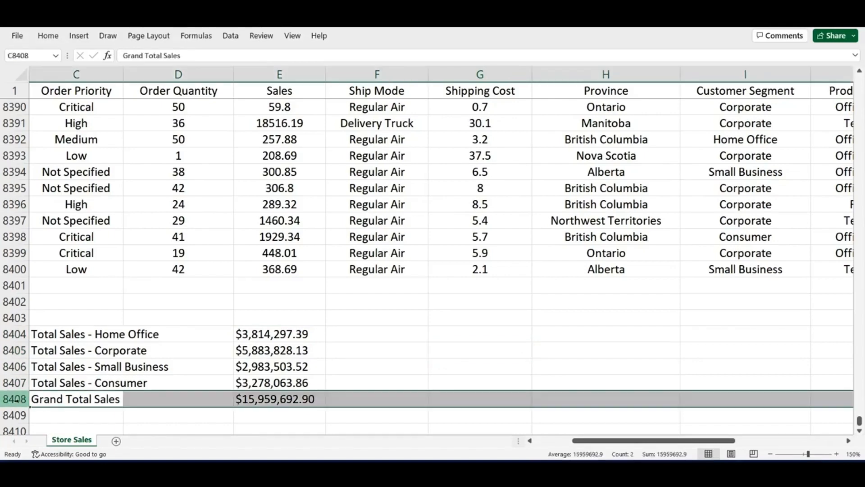
right_click(16, 399)
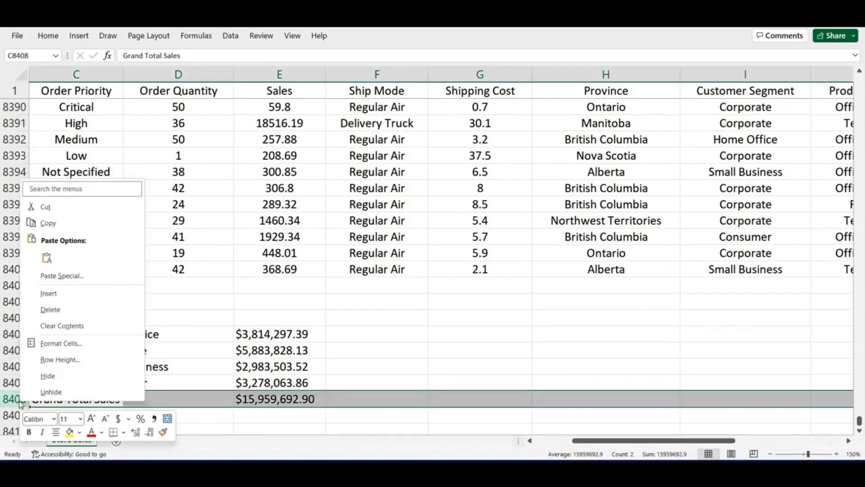
left_click(53, 295)
left_click(485, 379)
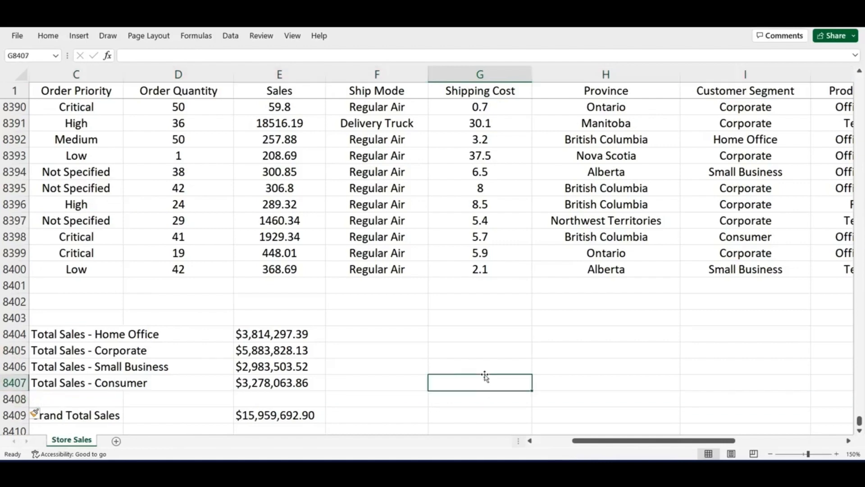
scroll(287, 379, "down", 1)
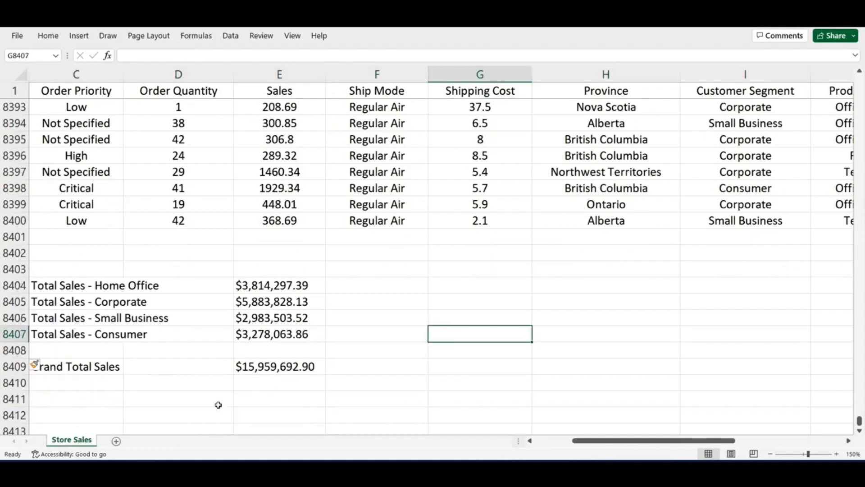
left_click(158, 410)
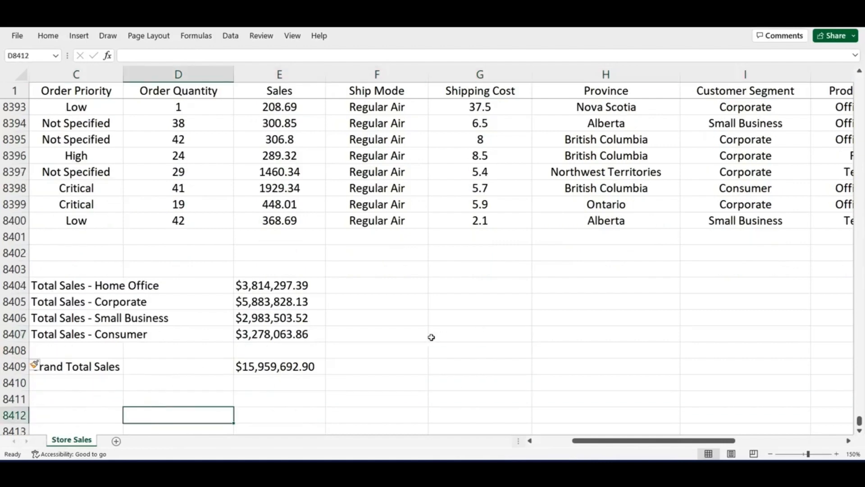
- Calculate the Home Office share of the grand total in F8404 with the formula =E8404/E8409
left_click(378, 283)
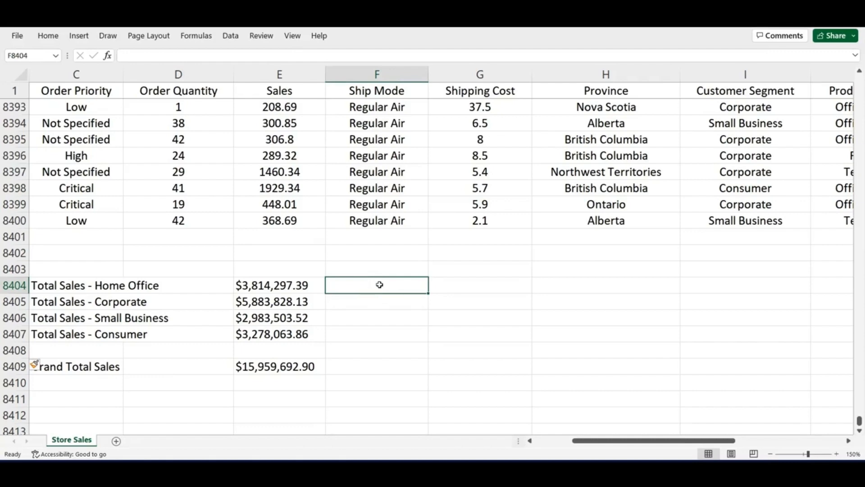
type("=")
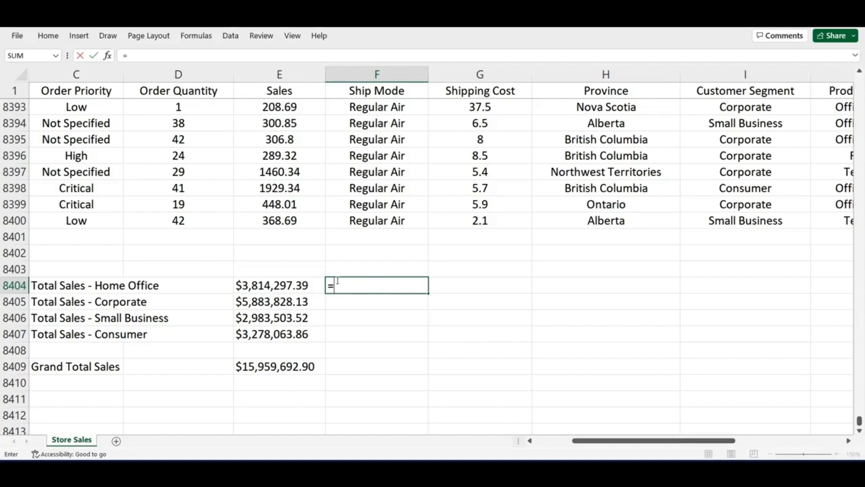
left_click(273, 279)
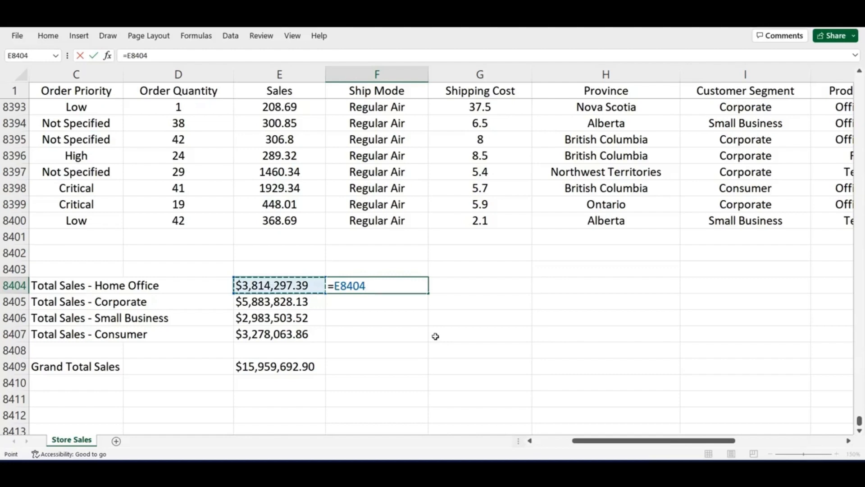
type("/")
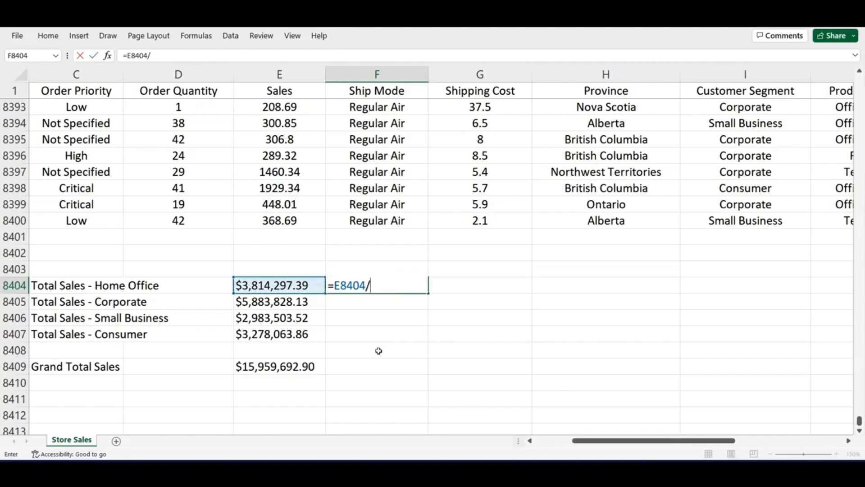
left_click(280, 369)
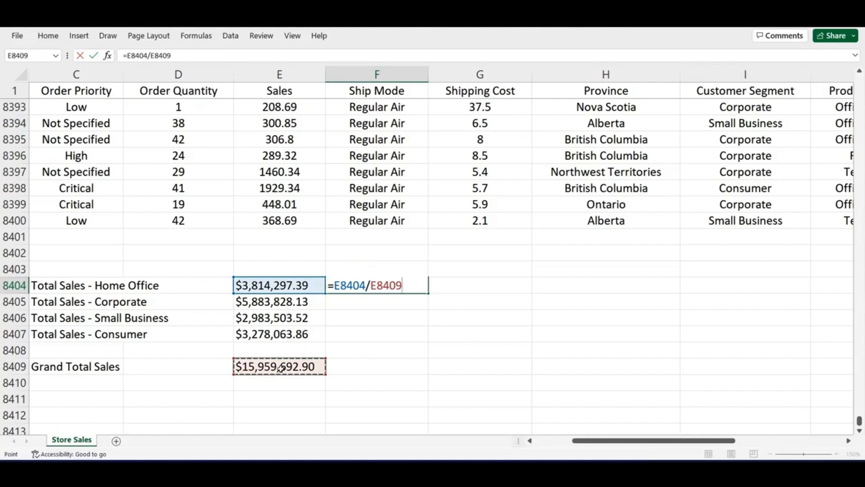
key("Return")
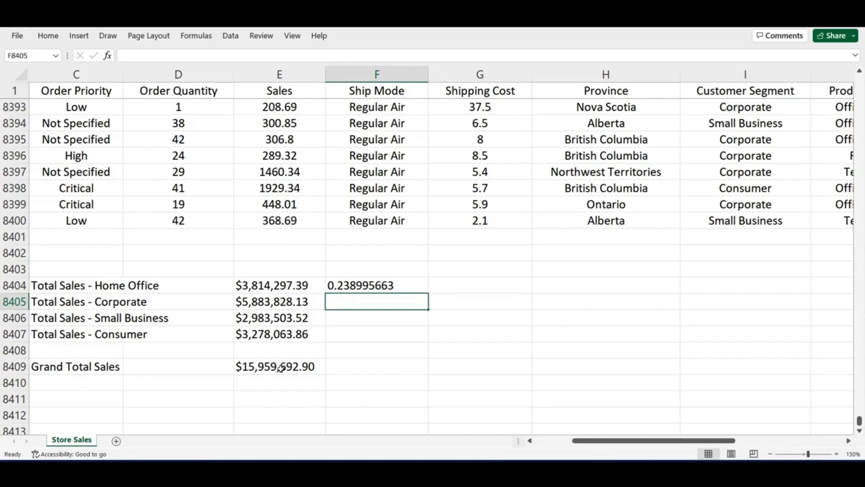
- Format the share cells F8404:F8407 as Percentage with two decimal places
left_click_drag(359, 285, 359, 330)
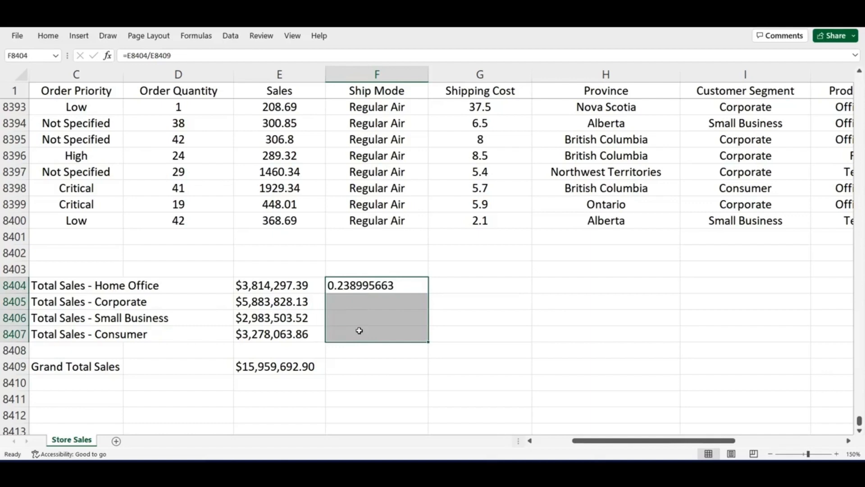
right_click(360, 328)
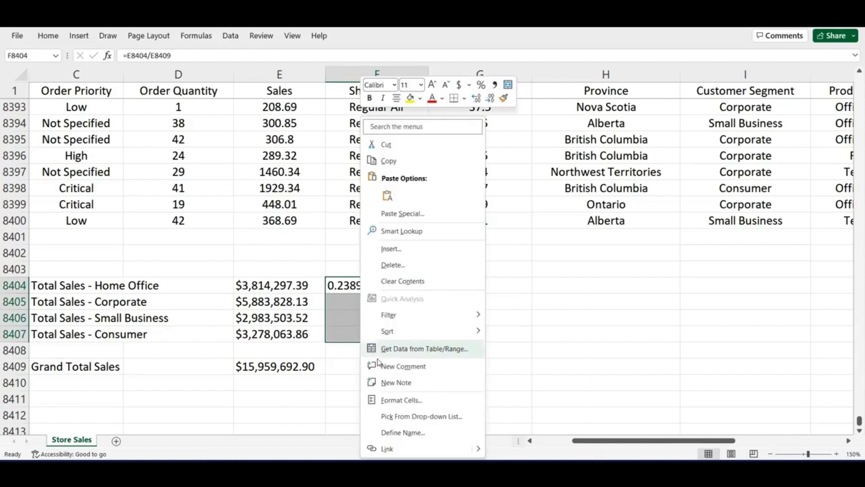
left_click(394, 405)
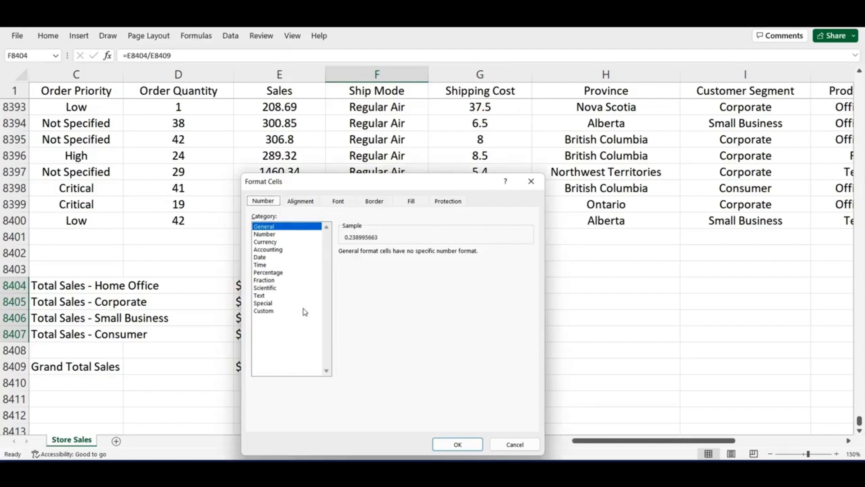
left_click(269, 273)
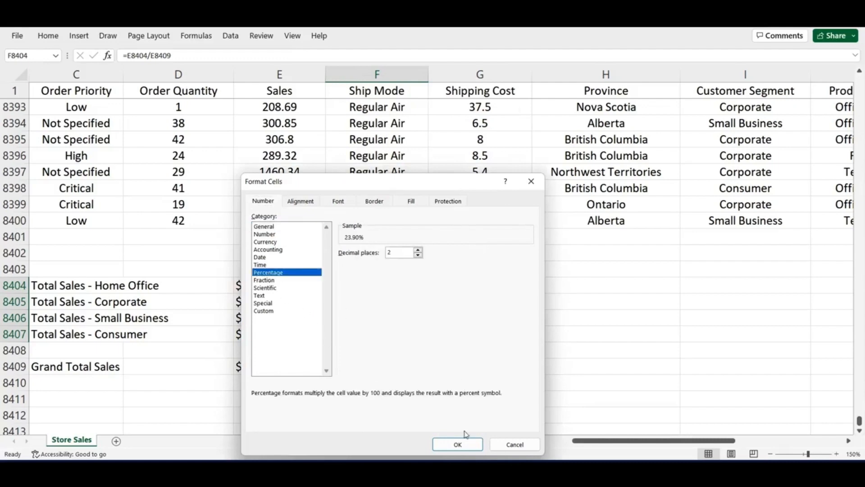
left_click(465, 446)
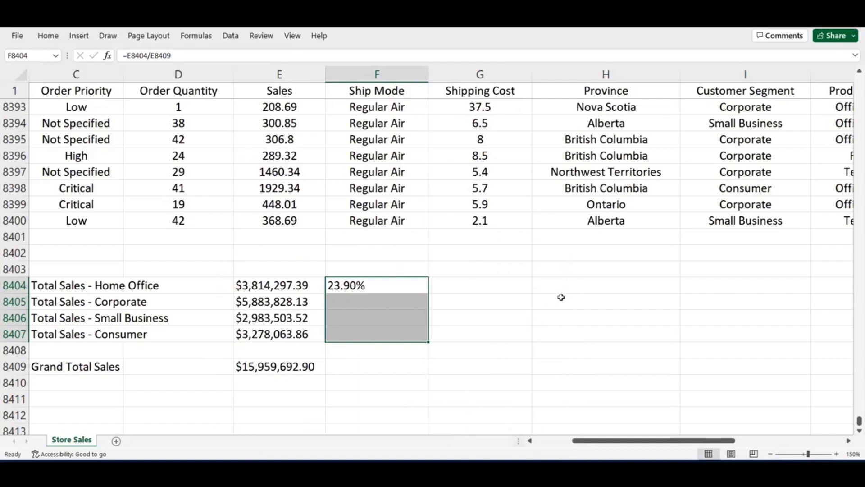
left_click(488, 286)
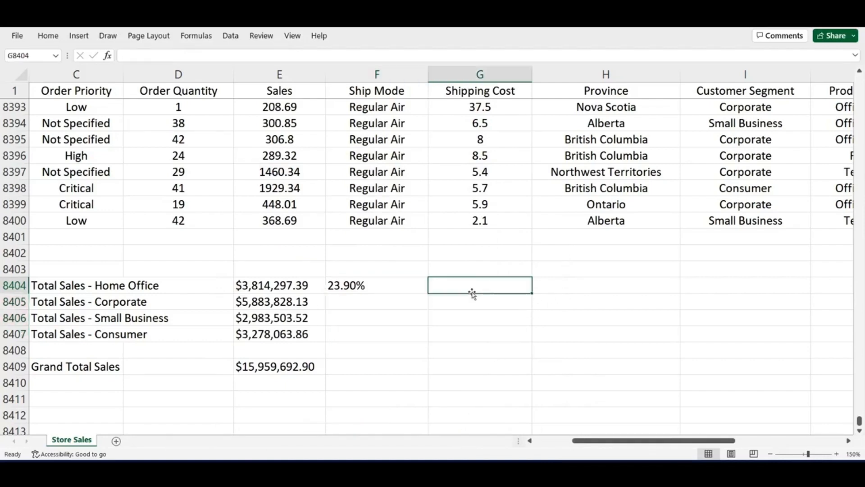
- Try to copy the Home Office share formula from F8404 into F8405 for the Corporate segment
left_click(376, 285)
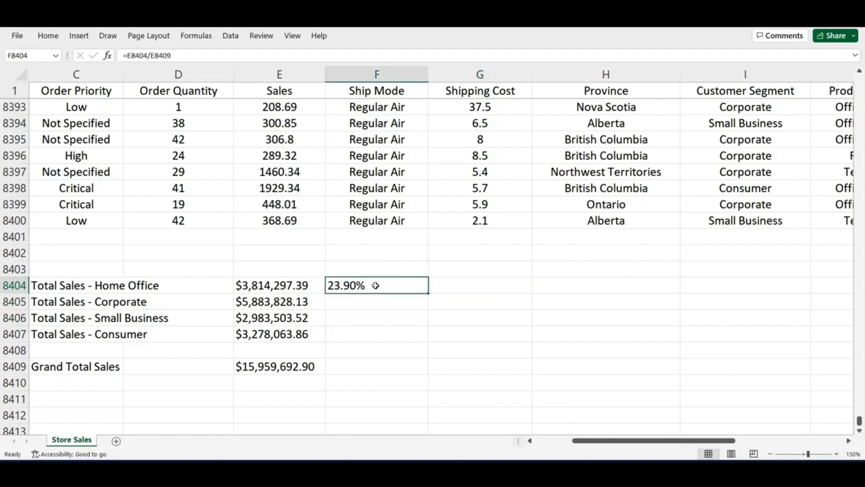
right_click(375, 286)
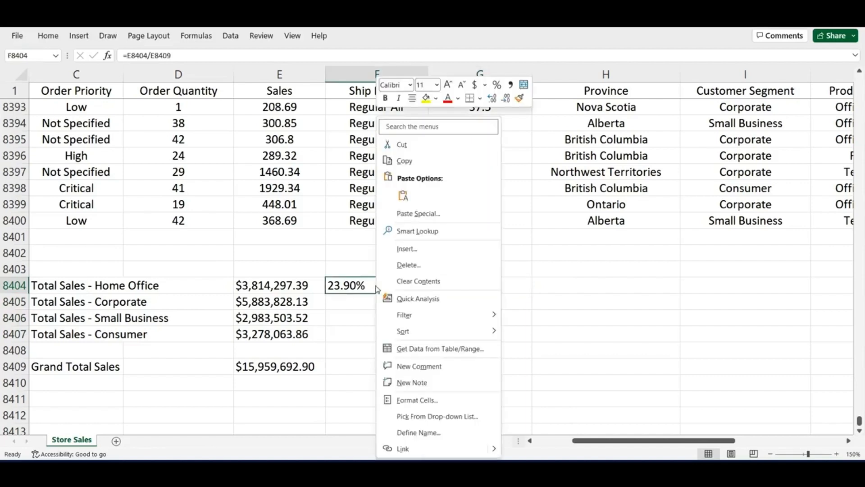
left_click(411, 162)
left_click(376, 301)
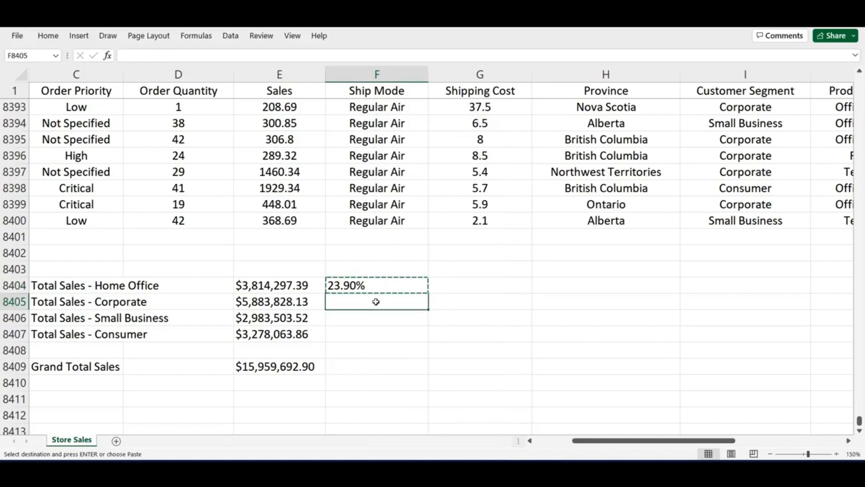
right_click(376, 302)
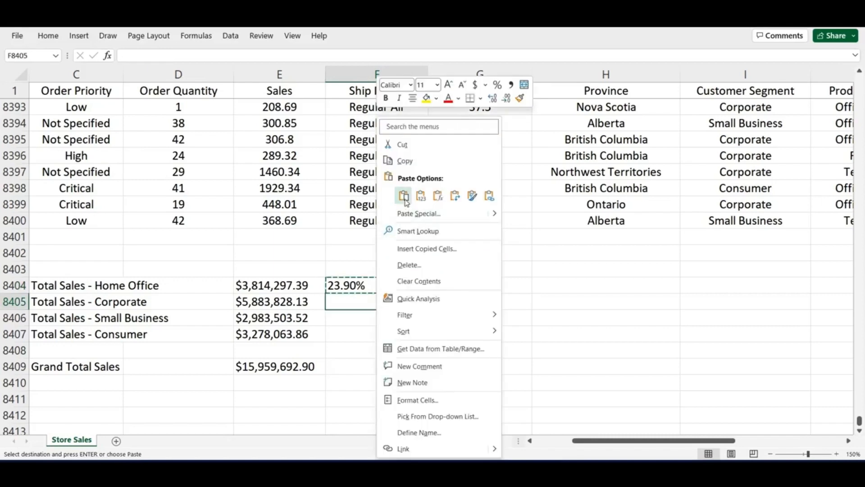
left_click(402, 196)
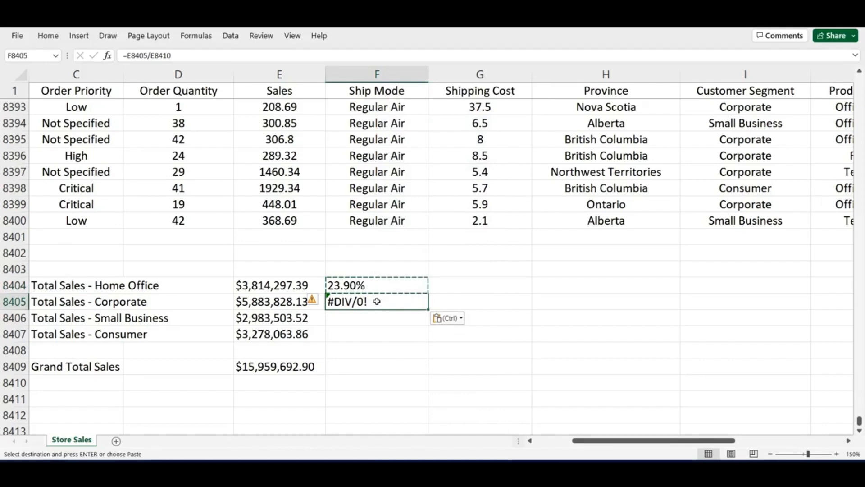
- Check both cell references in the pasted Corporate share formula in F8405 and clear the cell
double_click(345, 298)
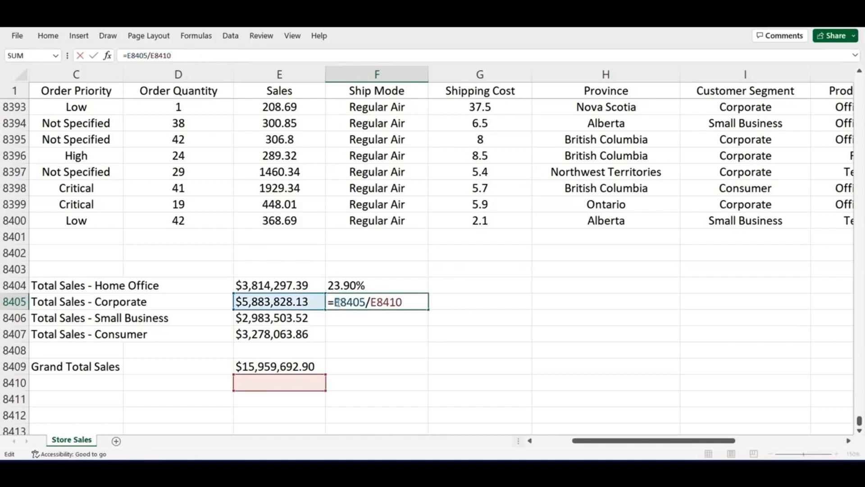
left_click_drag(336, 302, 365, 302)
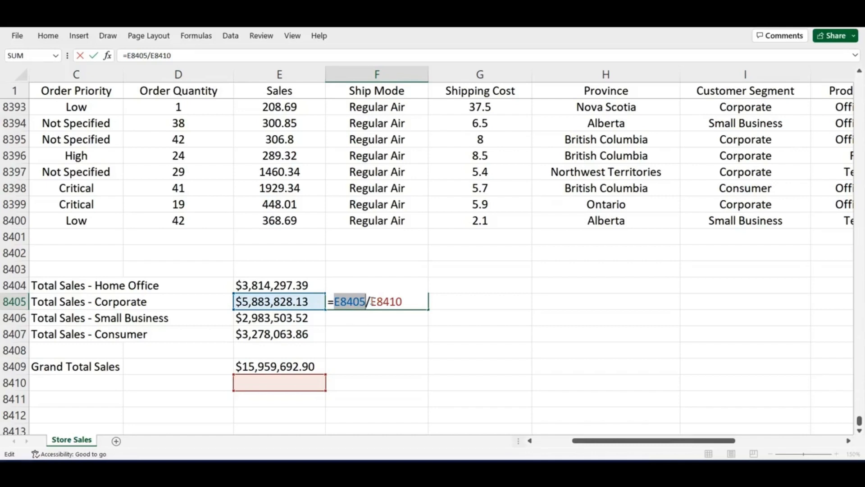
left_click_drag(371, 301, 403, 301)
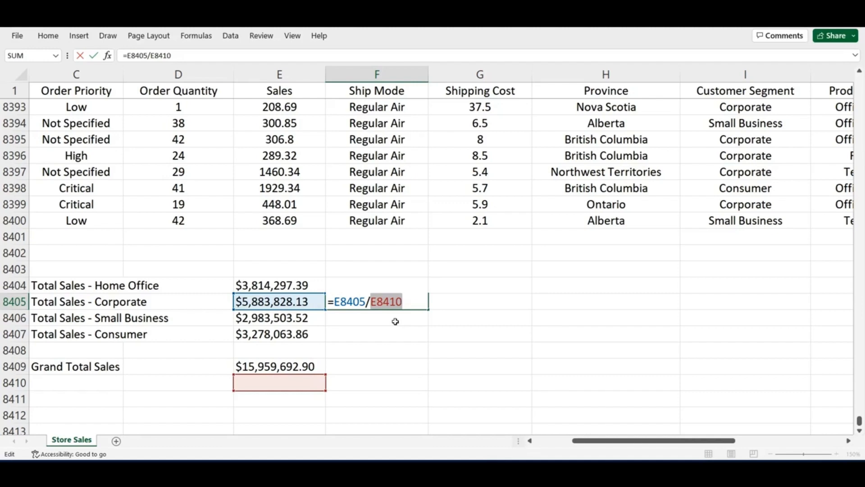
key("ctrl+Return")
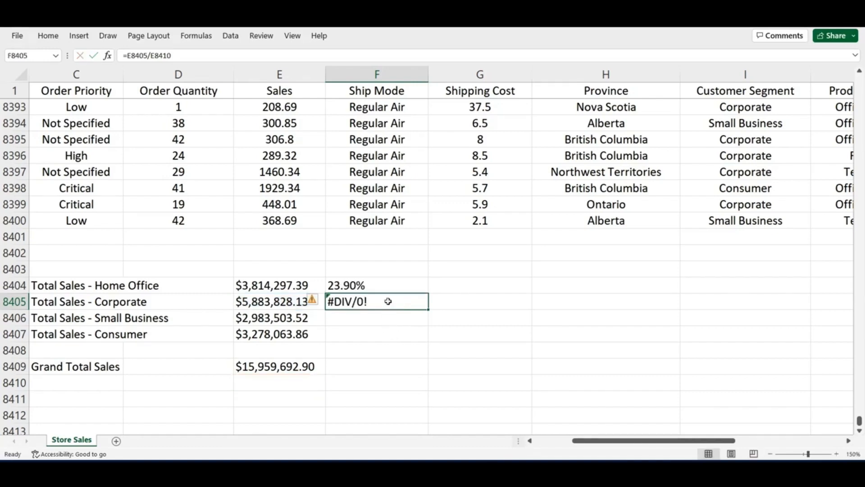
key("Delete")
- Lock the grand total's row in the Home Office share formula in F8404, making it =E8404/E$8409
left_click(374, 285)
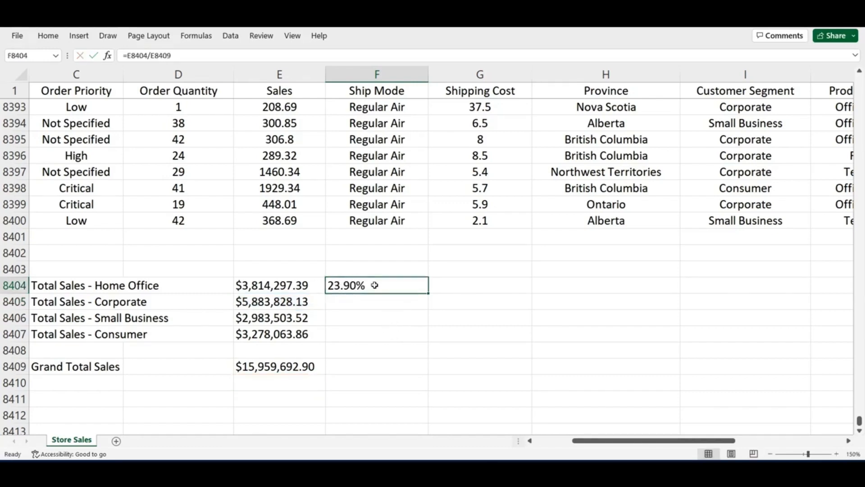
left_click(175, 55)
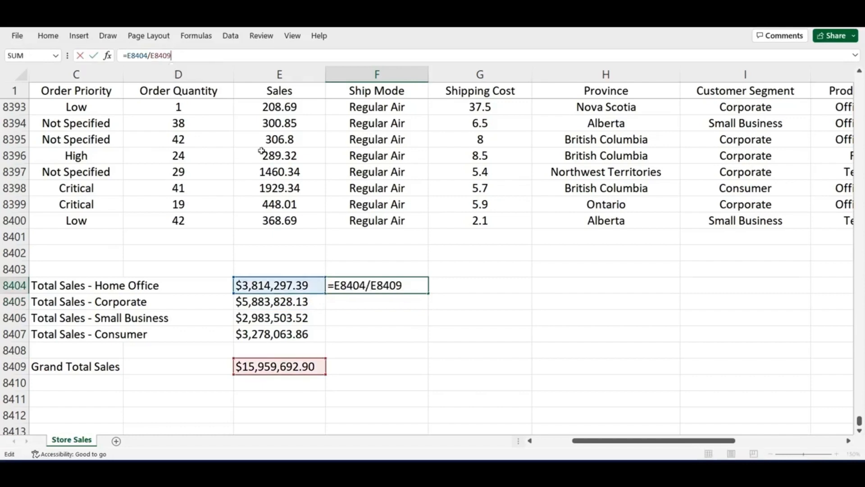
left_click(378, 282)
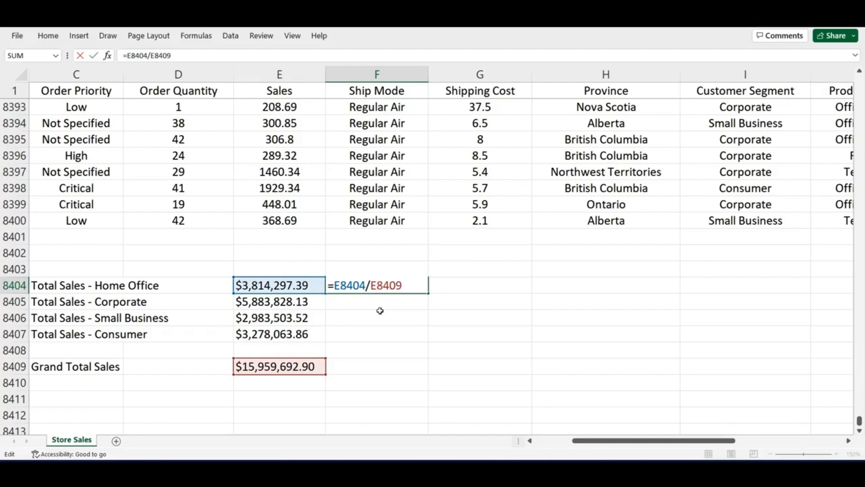
type("$")
left_click(384, 314)
- Copy the Home Office share formula with the locked row from F8404 into F8405 for Corporate
right_click(382, 285)
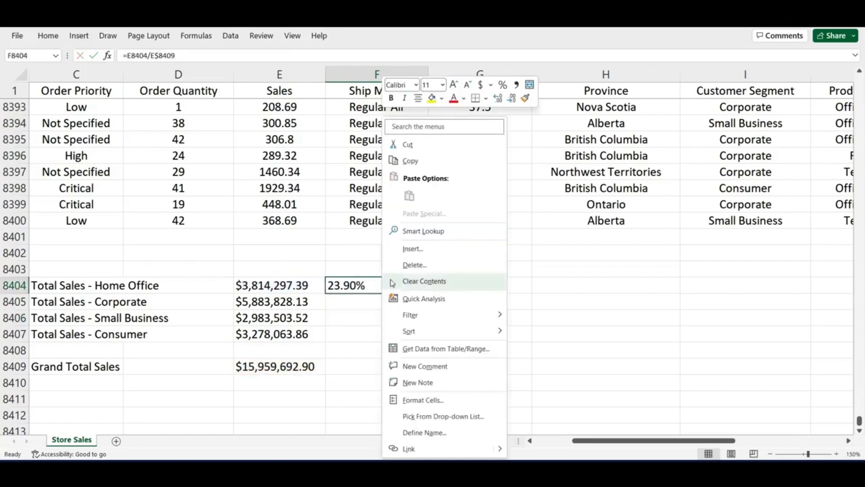
left_click(427, 161)
right_click(368, 302)
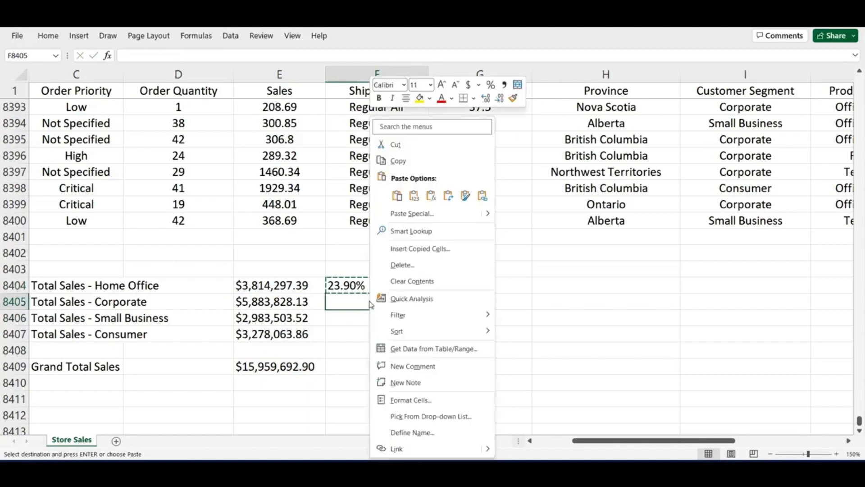
left_click(397, 195)
left_click(548, 363)
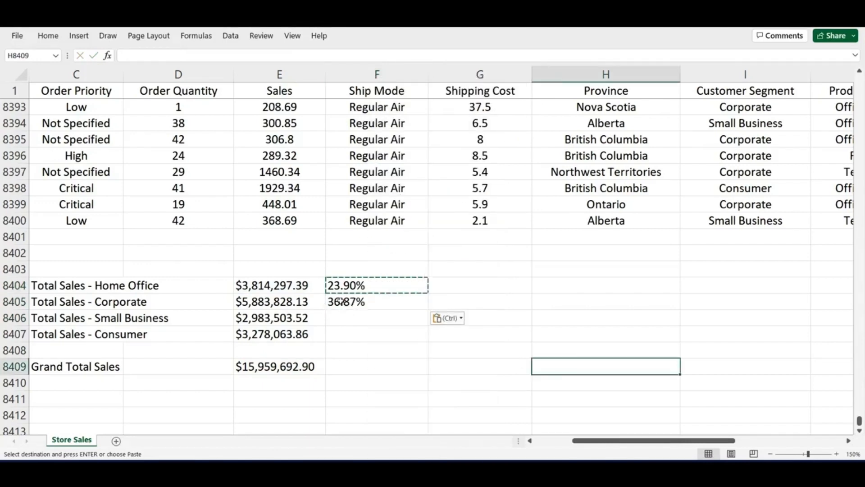
- Examine the segment and grand total references in the Corporate share formula in F8405
left_click(341, 301)
key("Escape")
left_click(182, 55)
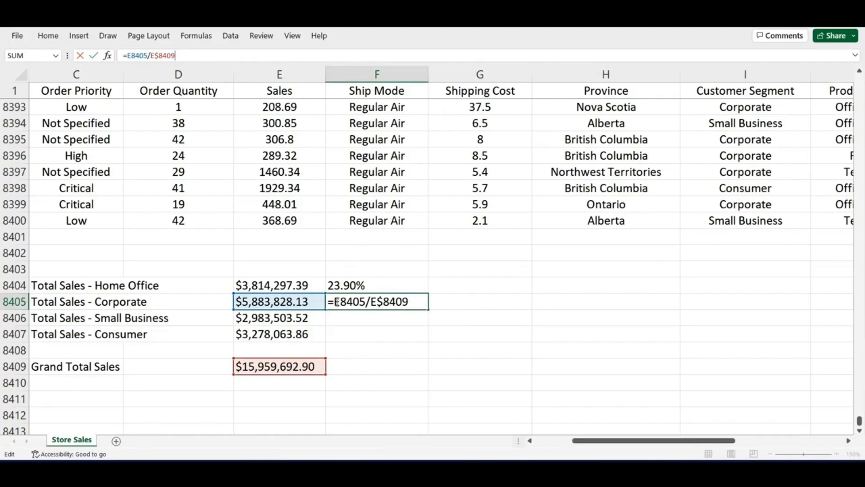
left_click_drag(334, 302, 409, 301)
left_click(373, 301)
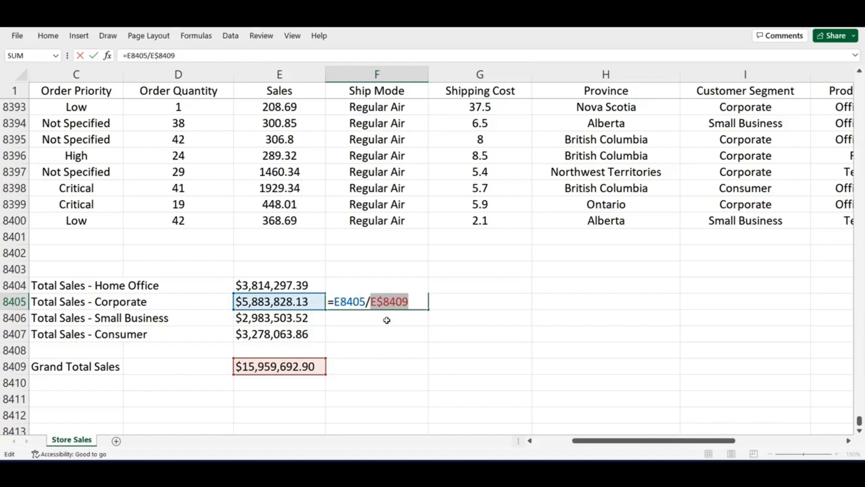
key("ctrl+Return")
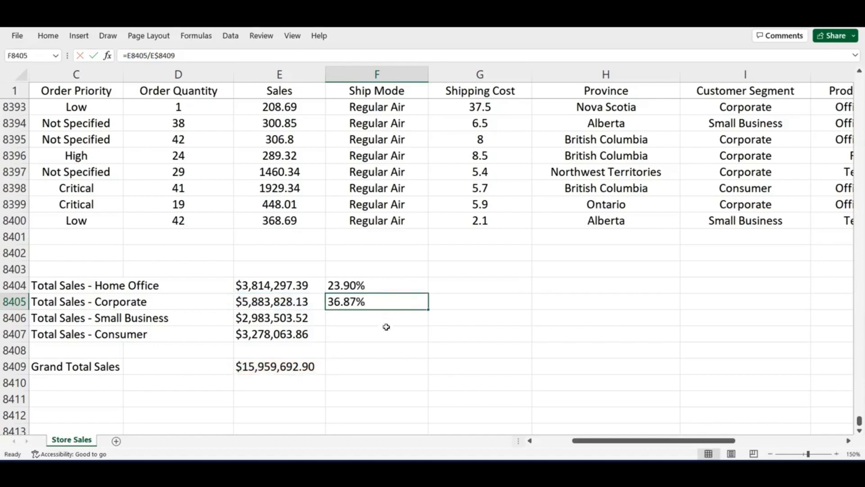
- Copy the Corporate share formula from F8405 into F8406:F8407 for the Small Business and Consumer segments
right_click(384, 301)
left_click(419, 161)
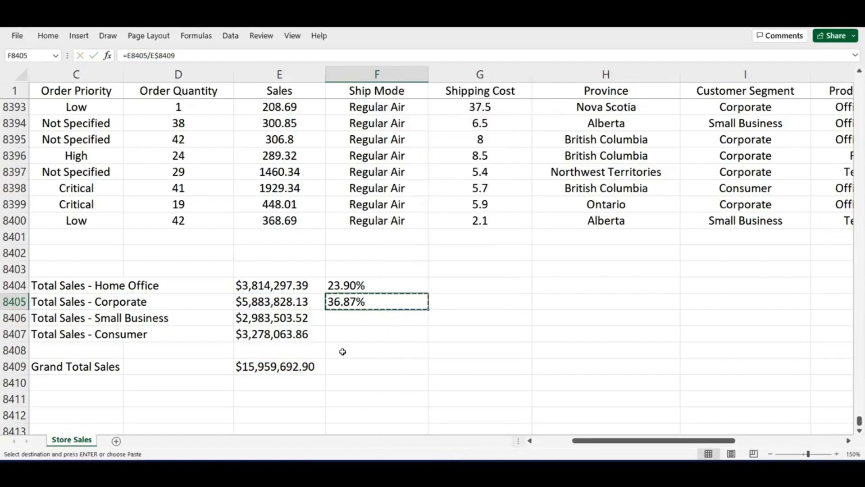
left_click_drag(357, 319, 357, 331)
right_click(358, 333)
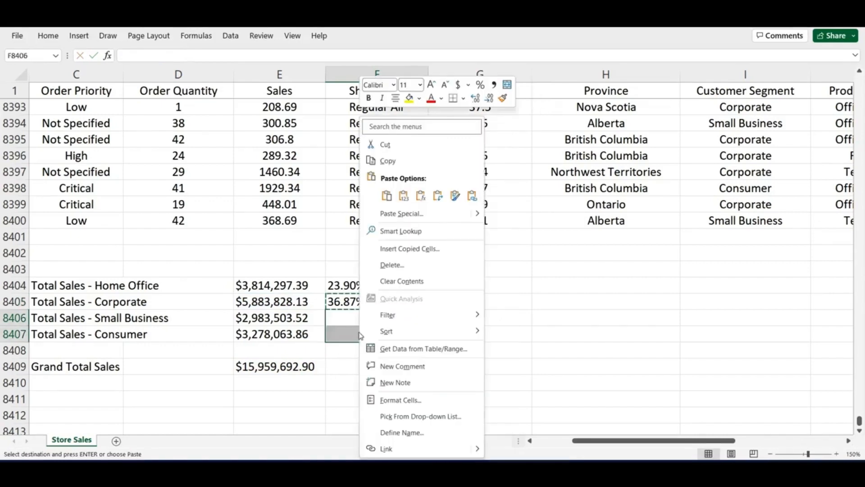
left_click(386, 196)
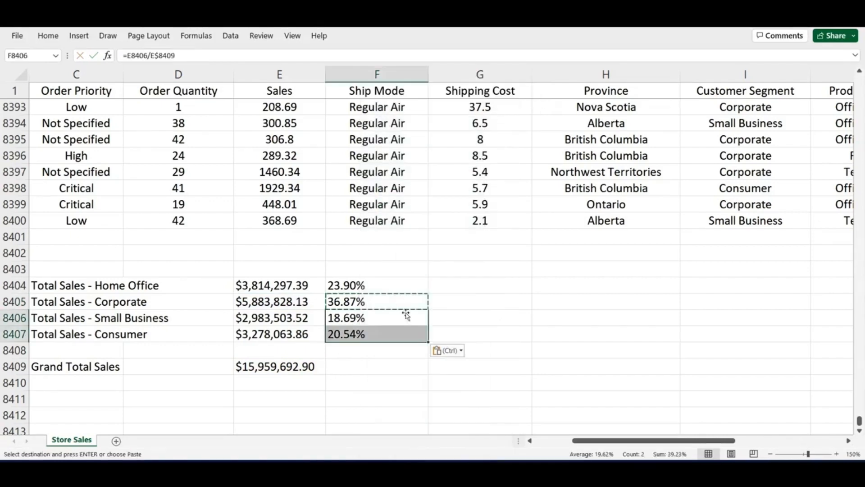
left_click(405, 361)
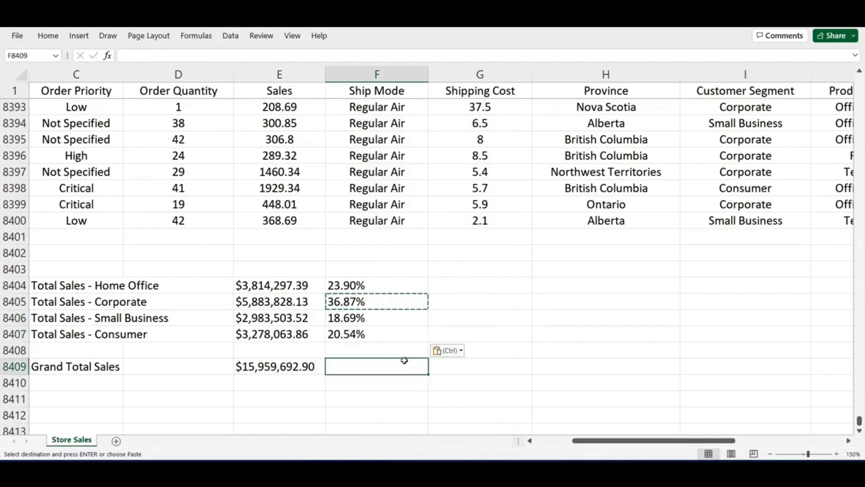
key("Escape")
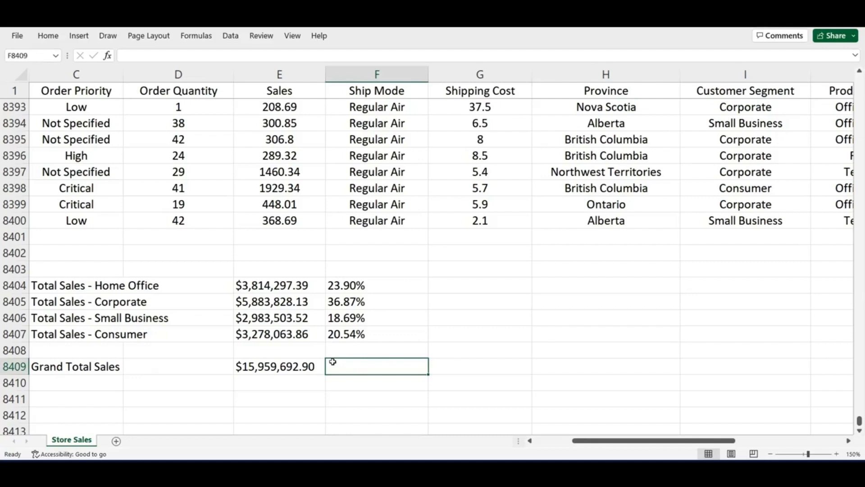
- Enter the labels MAX, MIN, COUNT, COUNTIF and POWER down cells G8404:G8408
left_click(457, 285)
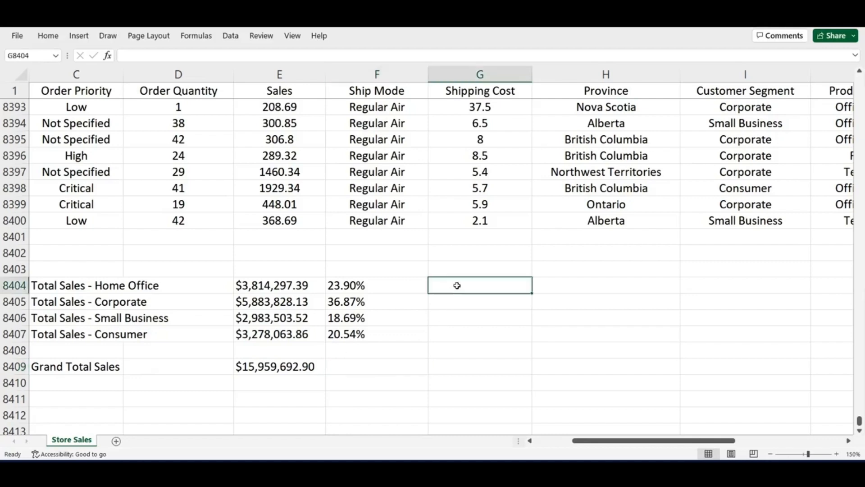
type("MAX")
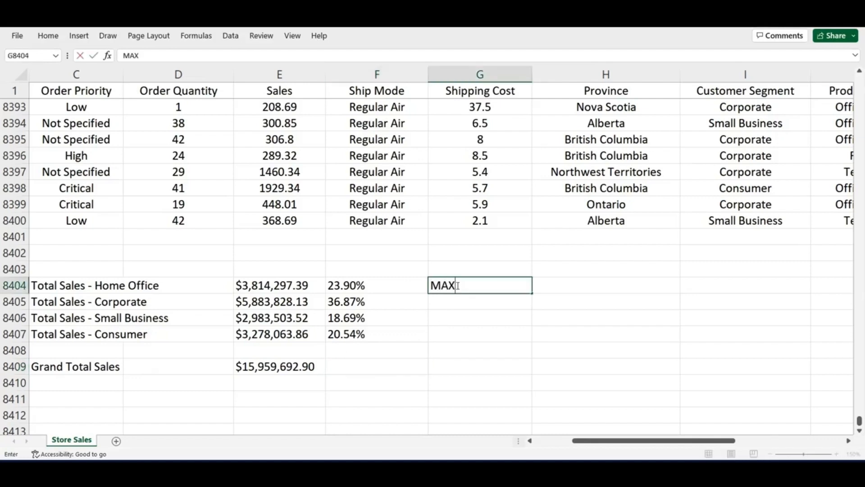
key("Return")
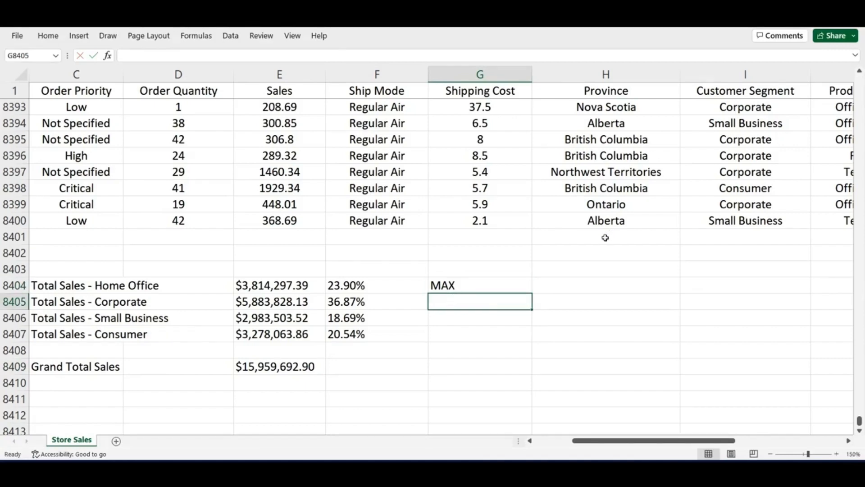
type("MIN")
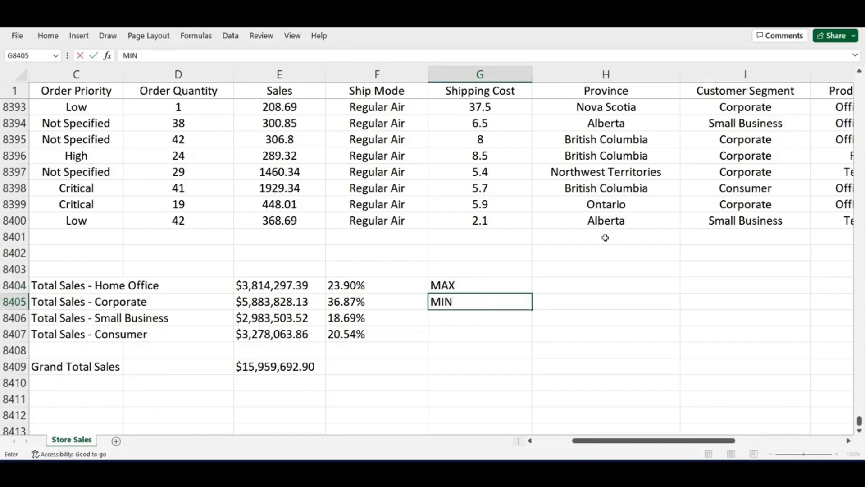
key("Return")
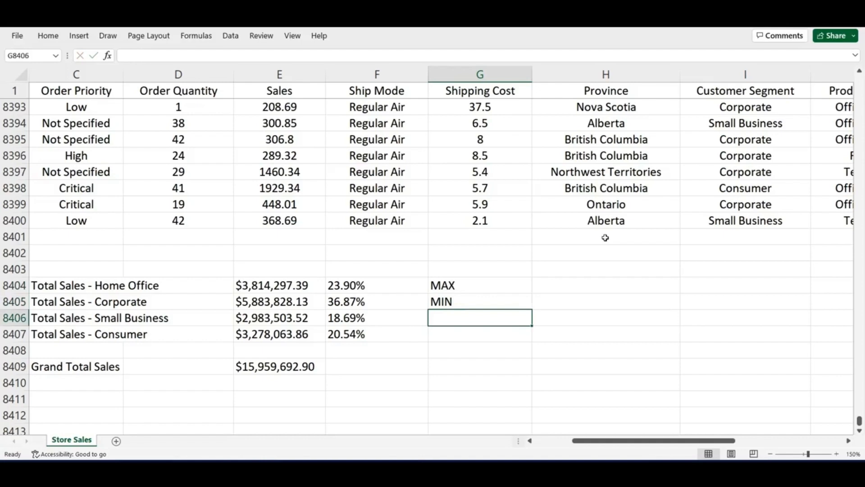
type("COUNT")
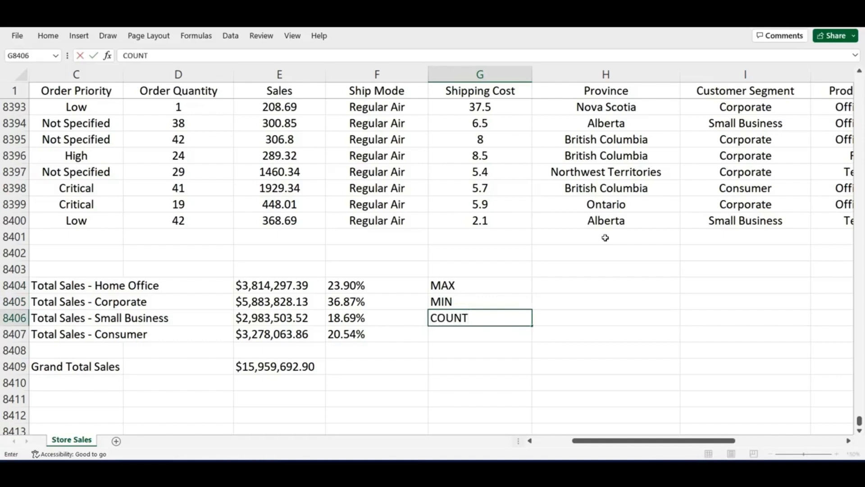
key("Return")
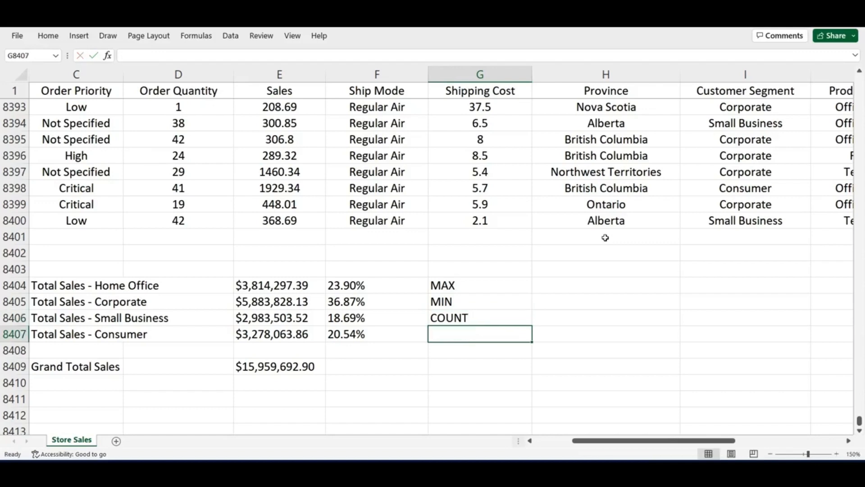
type("COUNTIF")
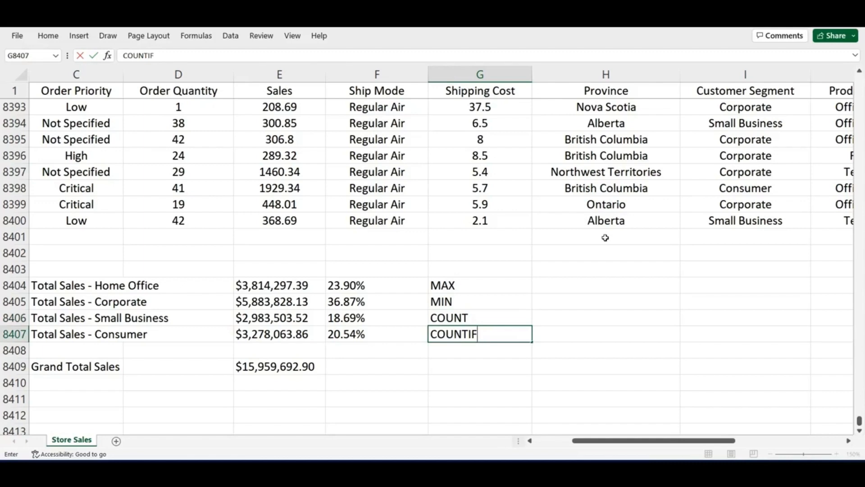
key("Return")
type("POWER")
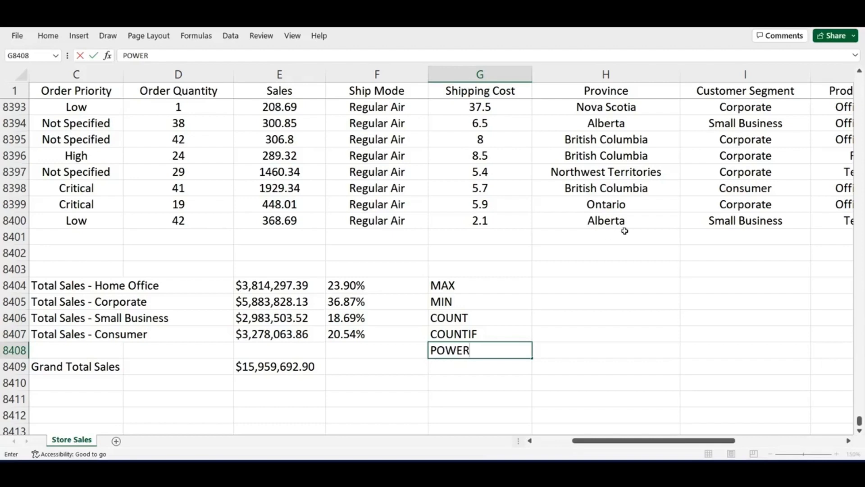
- Find the highest segment sales total in H8404 with =MAX(E8404:E8407)
left_click(588, 290)
type("=MA")
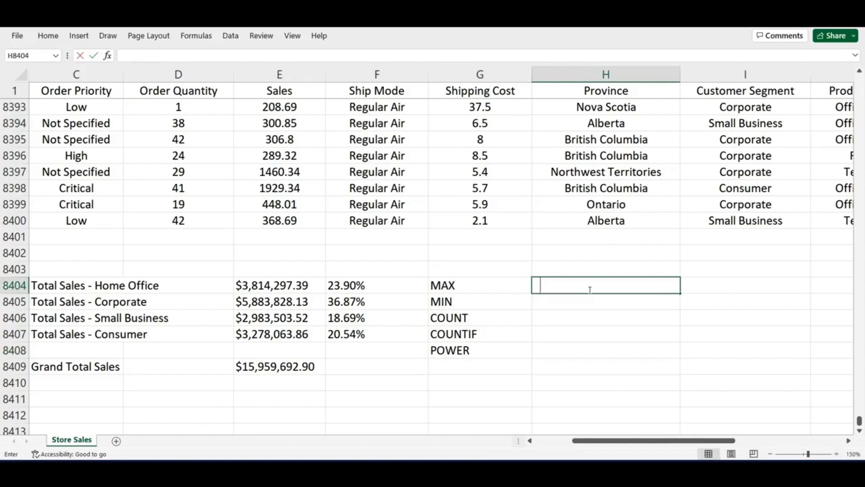
type("X(")
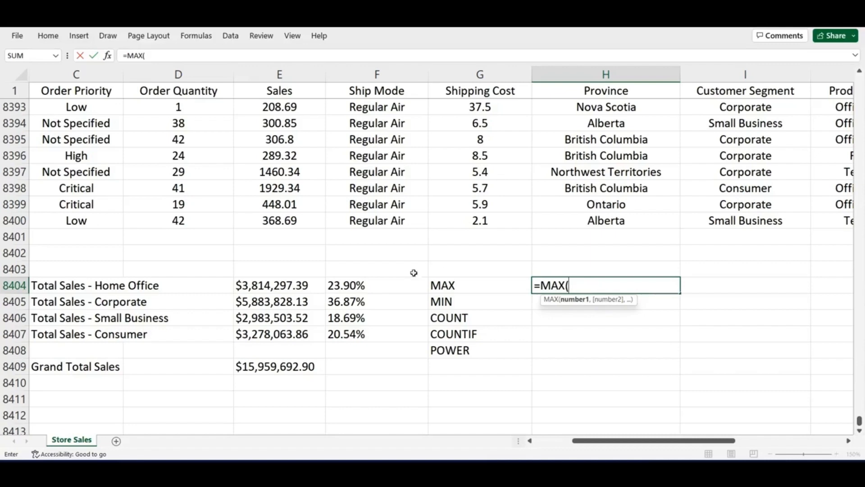
left_click_drag(295, 286, 285, 330)
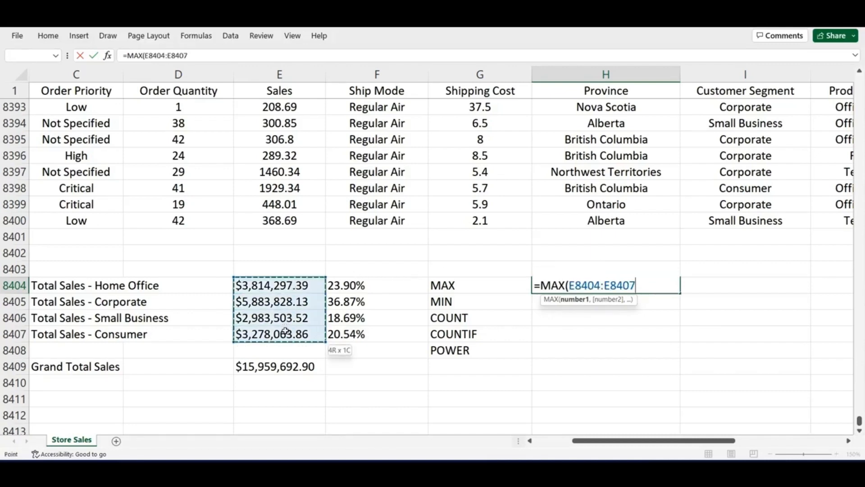
type(")")
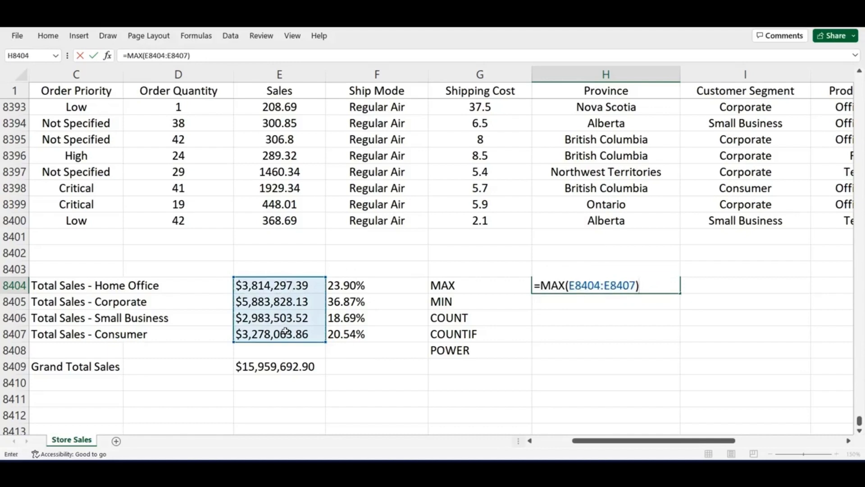
key("Return")
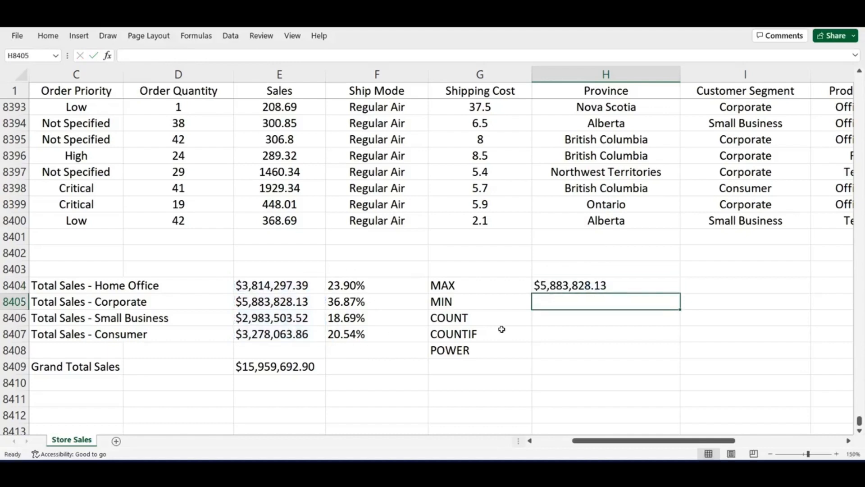
- Find the lowest segment sales total in H8405 with =MIN(E8404:E8407)
type("=")
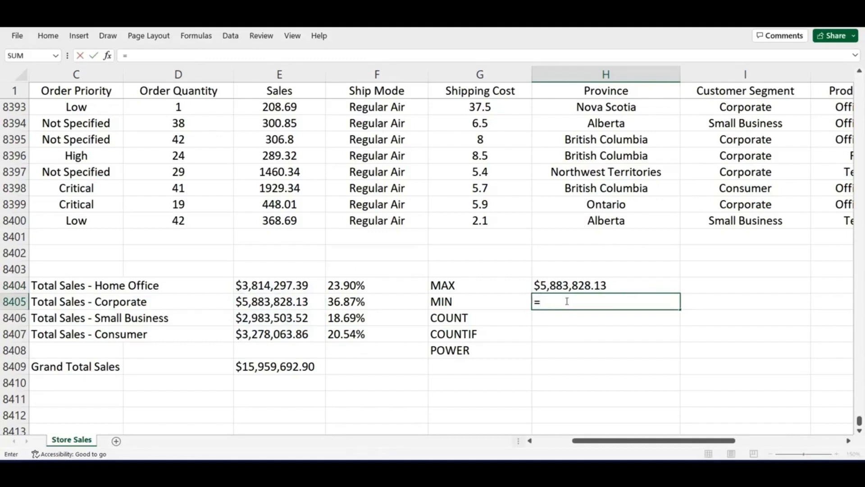
type("MIN(")
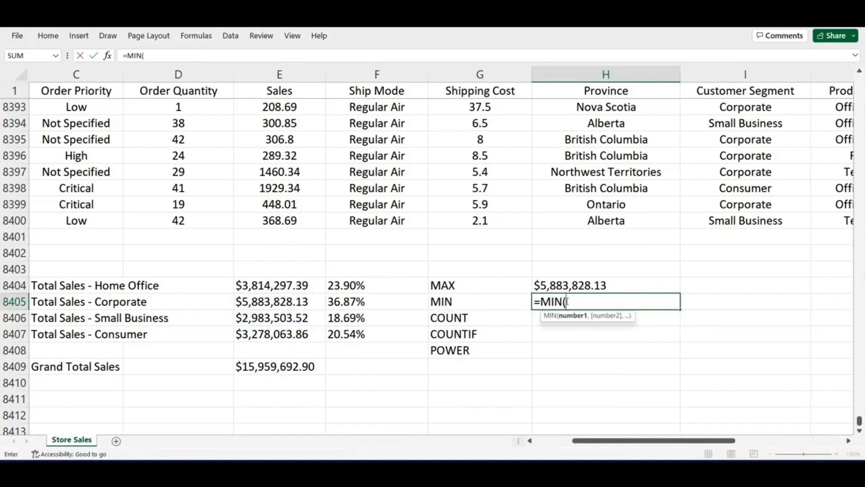
left_click_drag(284, 284, 283, 334)
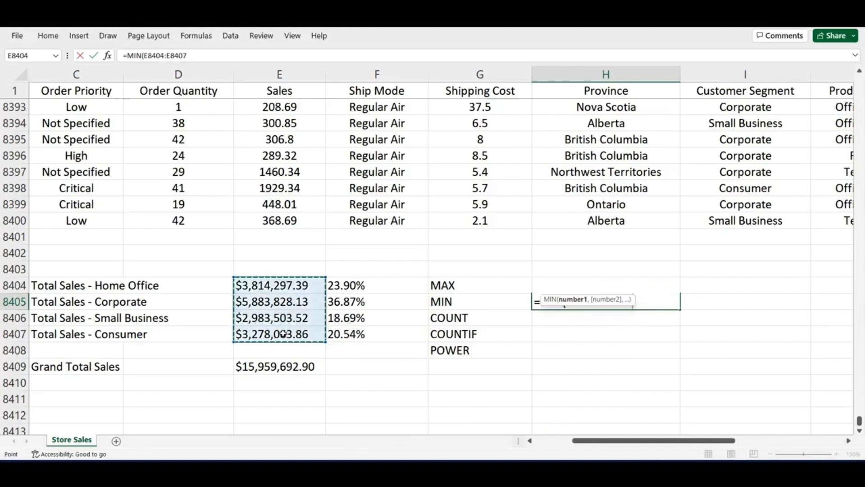
type(")")
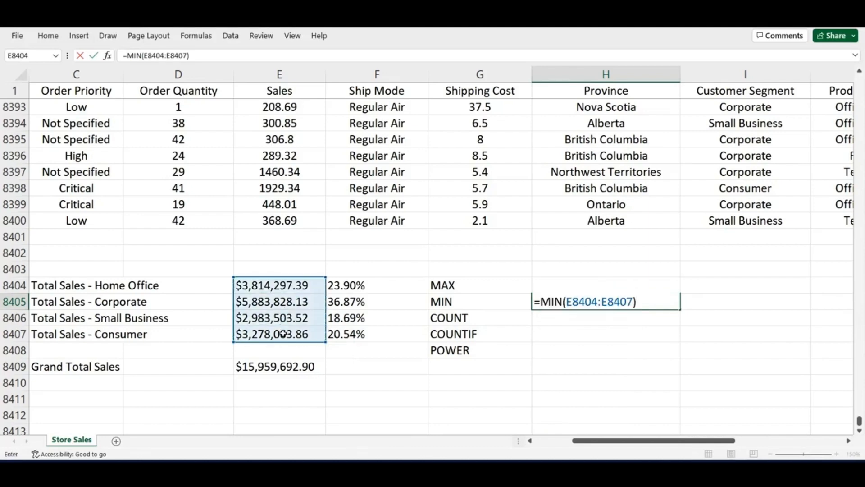
key("Return")
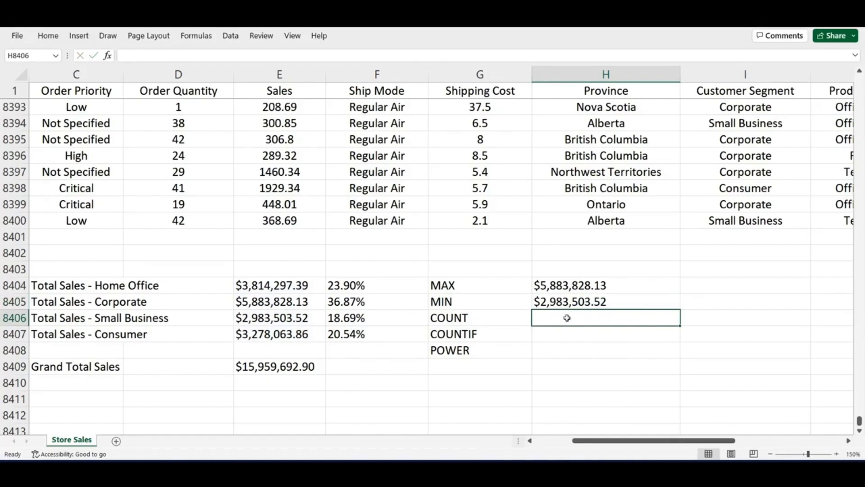
- Count the segment sales totals in H8406 with =COUNT(E8404:E8407)
type("=COUNT")
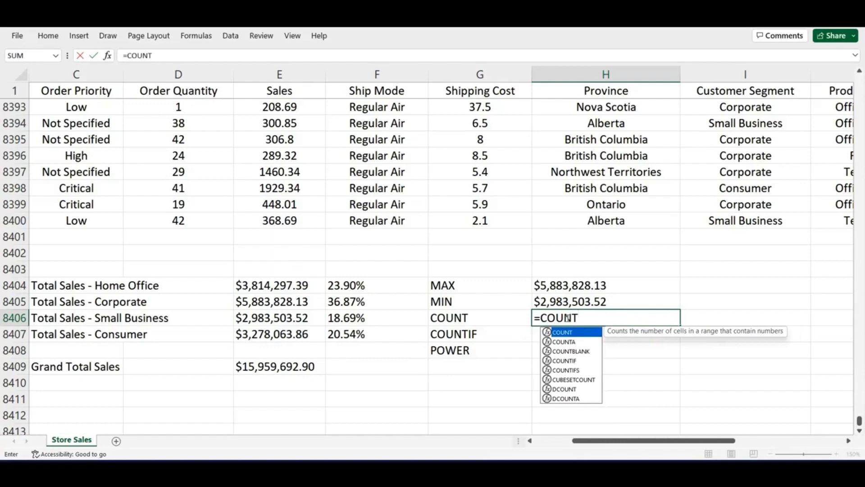
type("(")
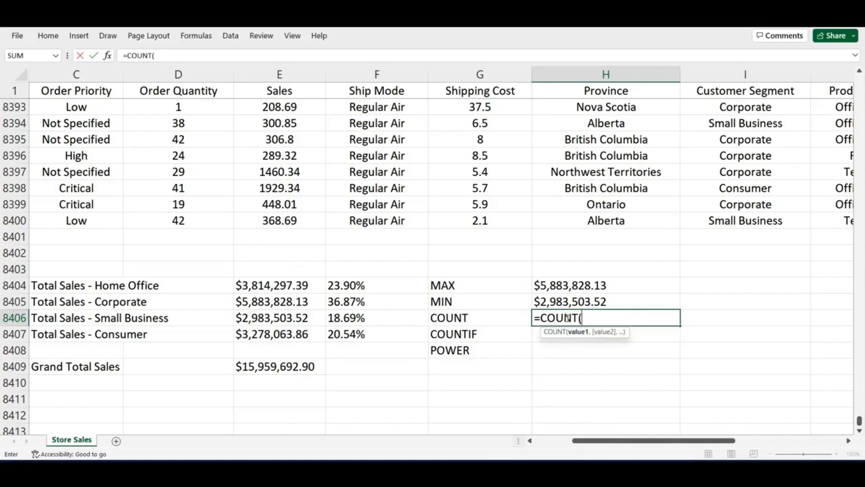
left_click_drag(273, 286, 273, 332)
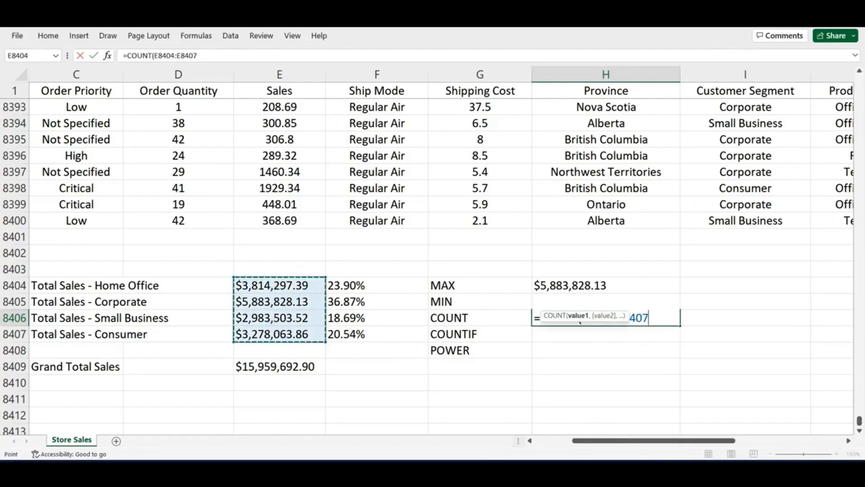
type(")")
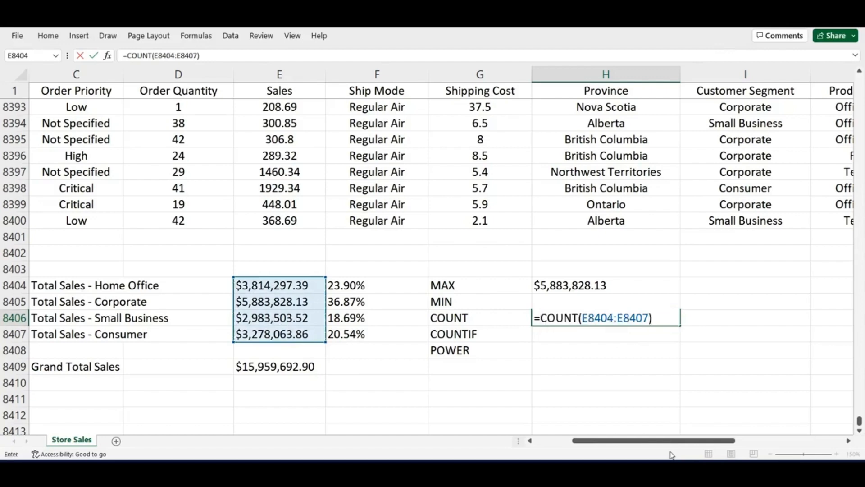
key("Return")
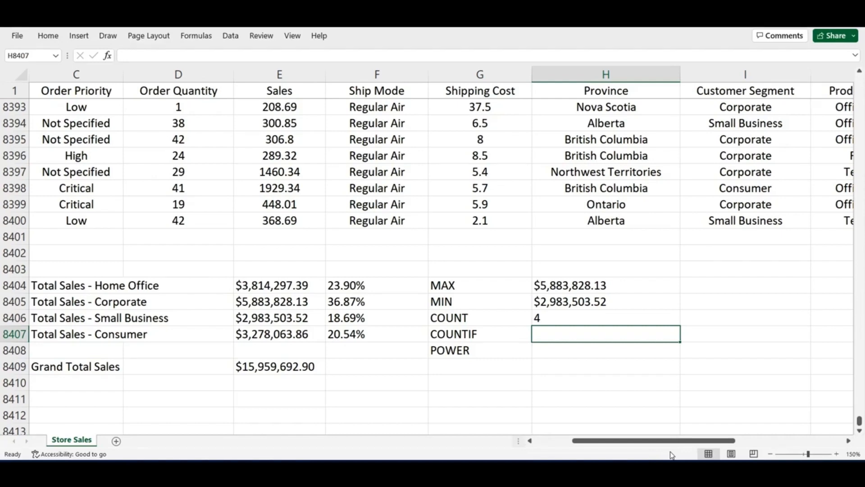
- Count the segment totals above 3,000,000 in H8407 with =COUNTIF(E8404:E8407, ">3000000")
type("=COUN")
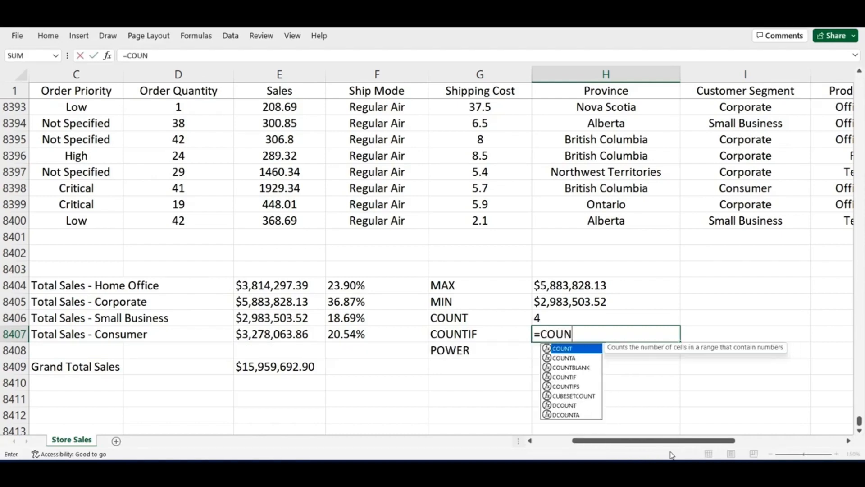
type("TIF")
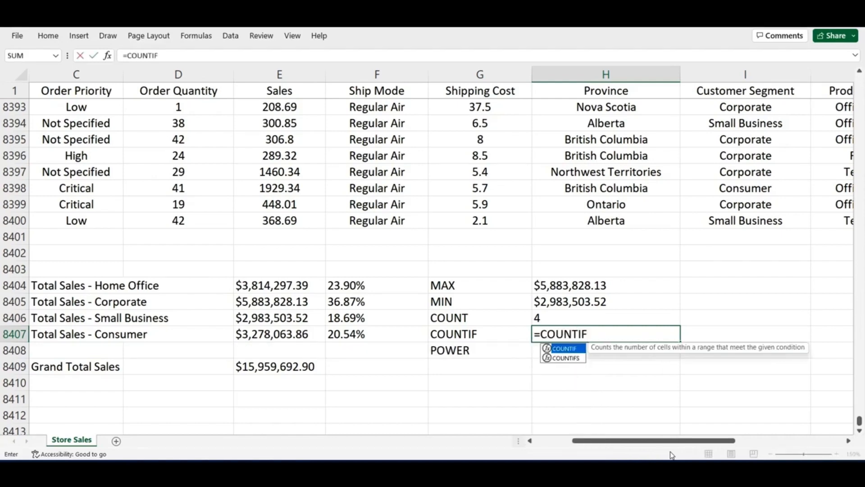
type("(")
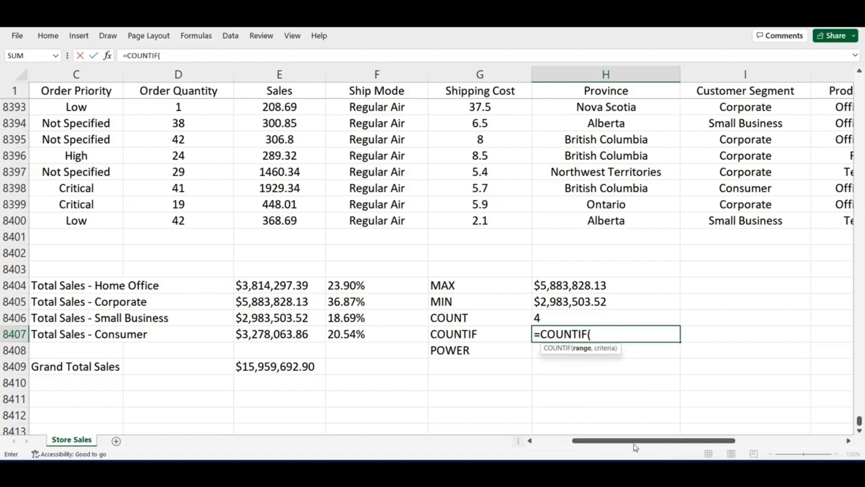
left_click_drag(248, 287, 256, 332)
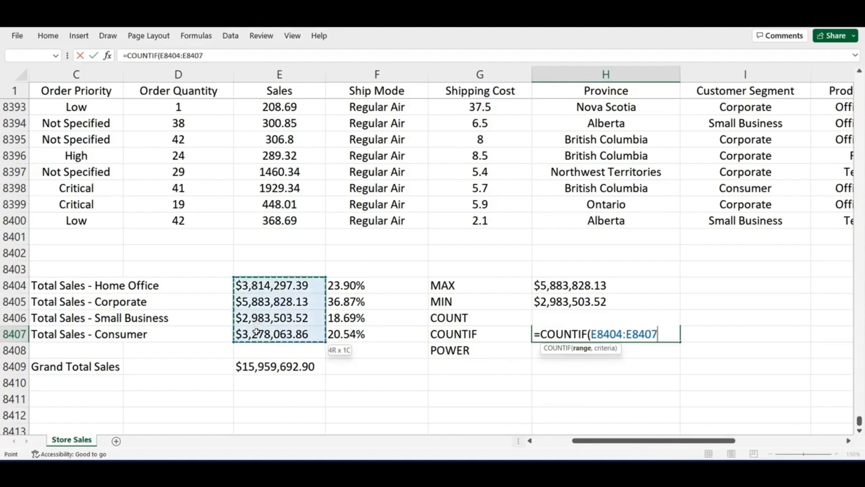
type(",")
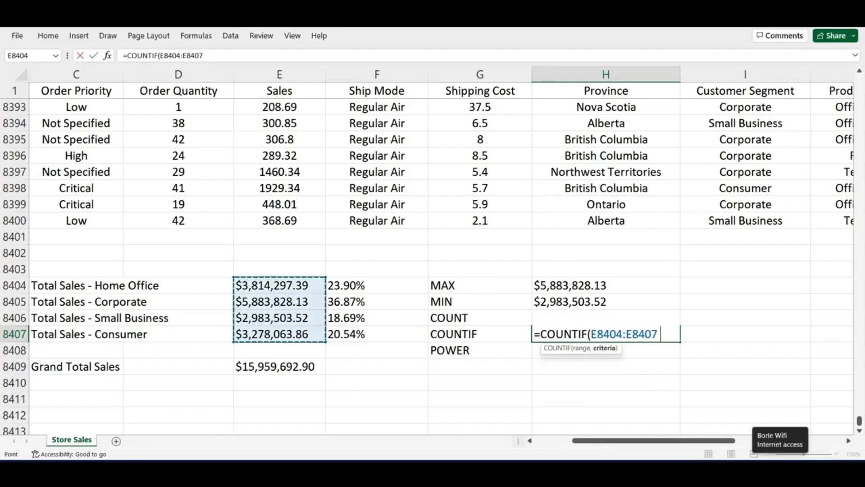
type(",")
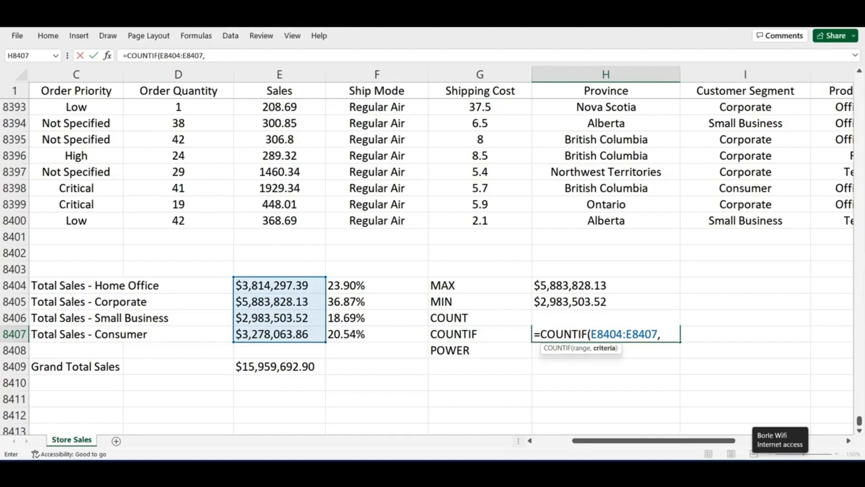
type("\">30000")
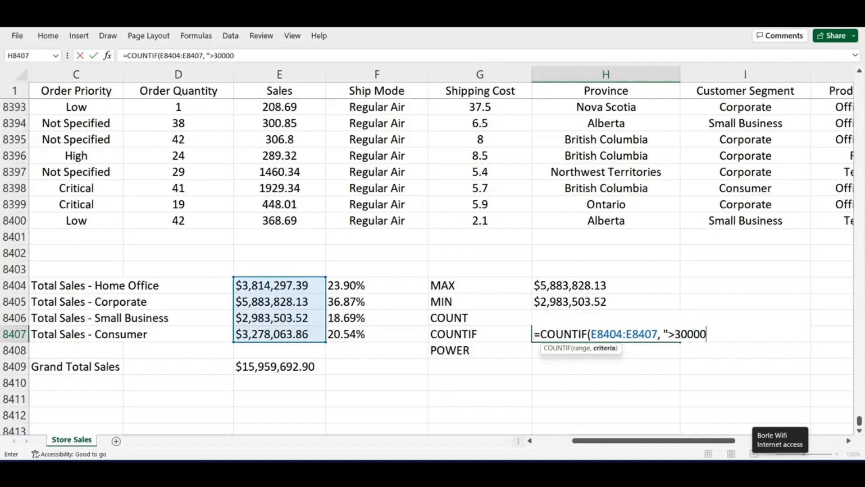
type("00\")")
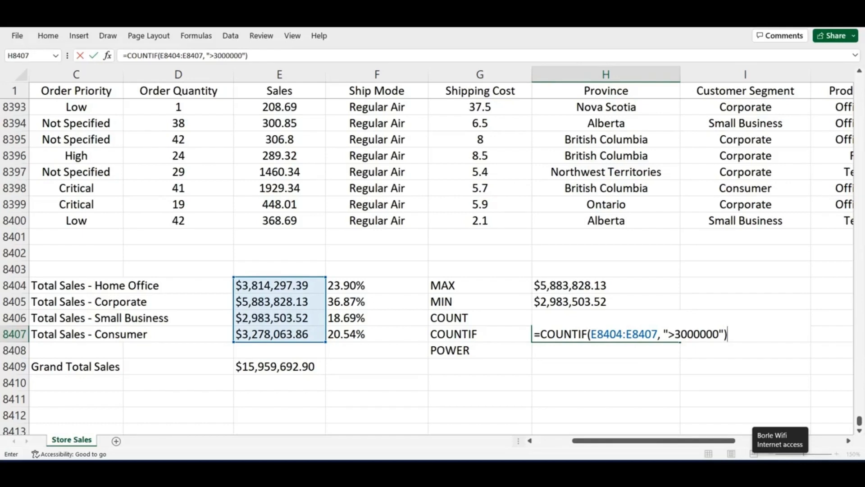
key("Return")
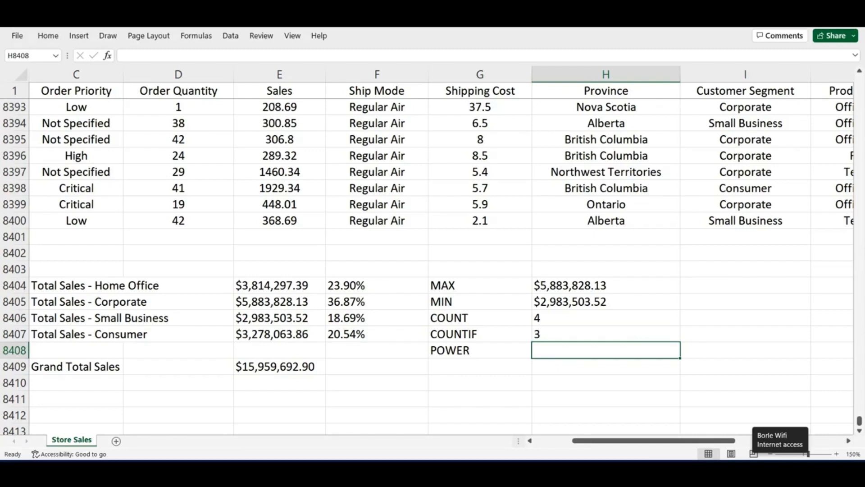
- Raise 3 to the ninth power in H8408 with =POWER(3, 9)
type("=PO")
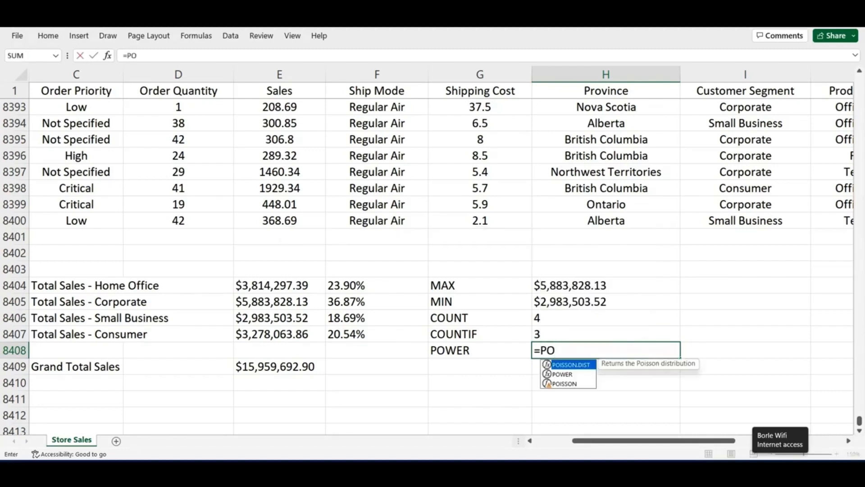
type("WER")
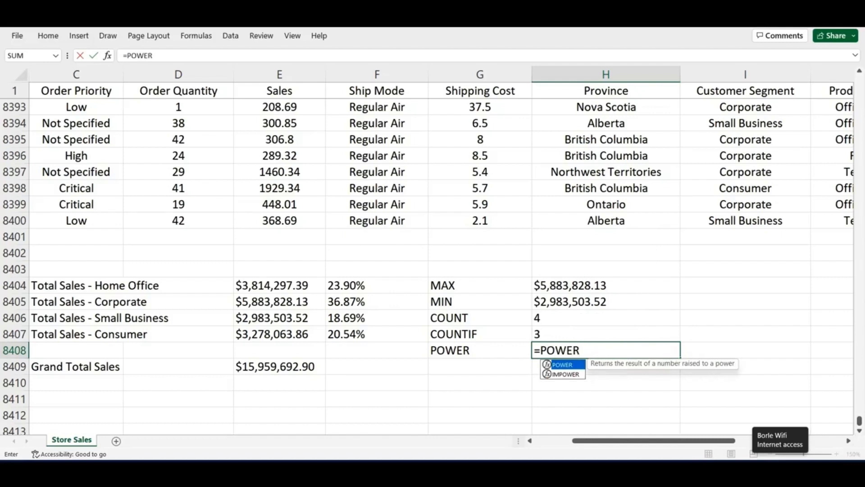
type("(")
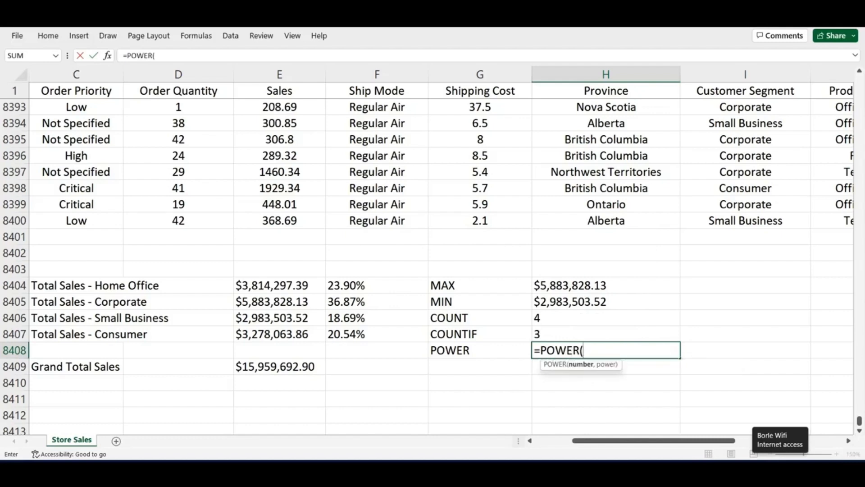
type("3, 9)")
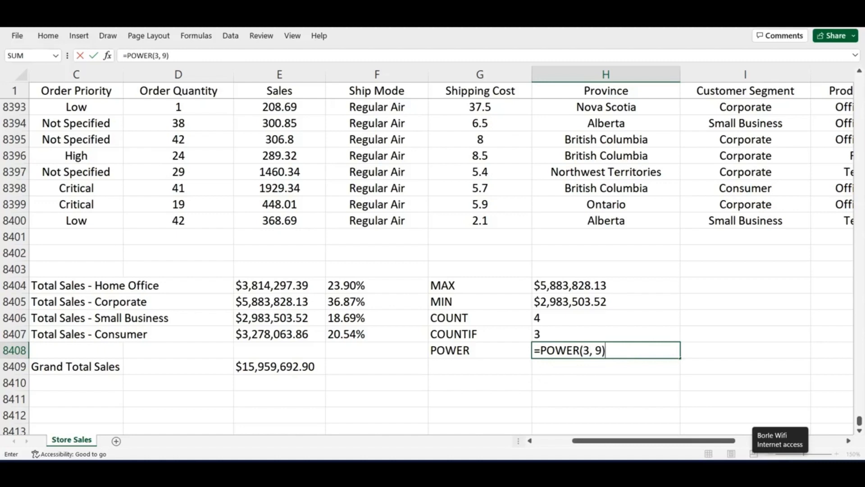
key("Return")
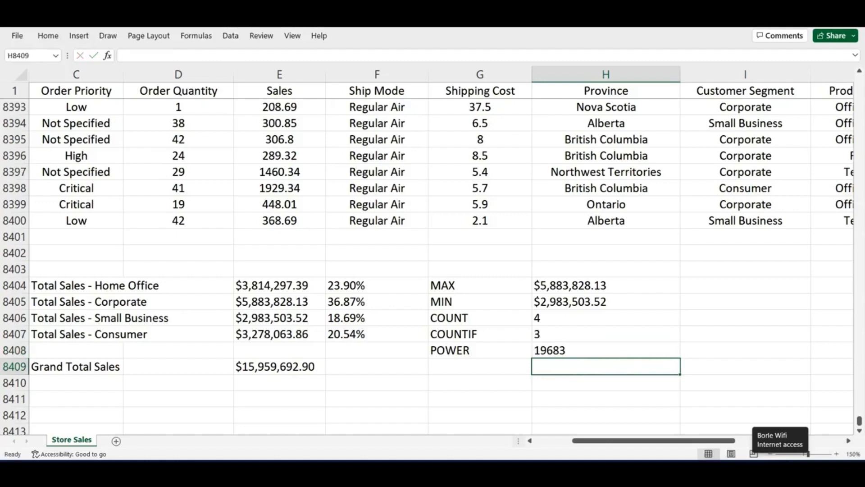
- Calculate the same power in H8409 using the caret operator with =3^9
type("=")
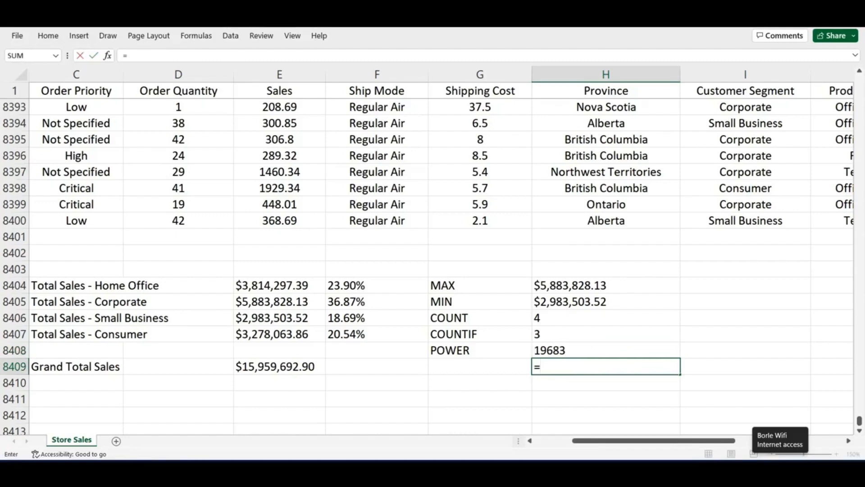
type("3^9")
key("Return")
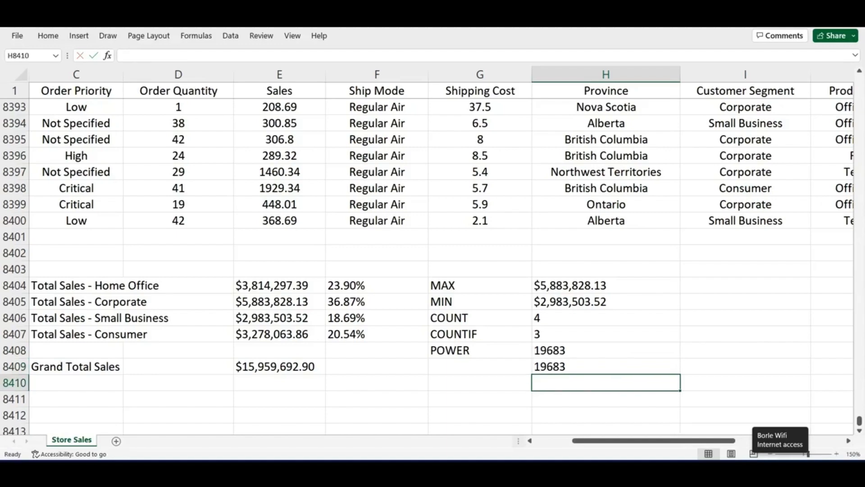
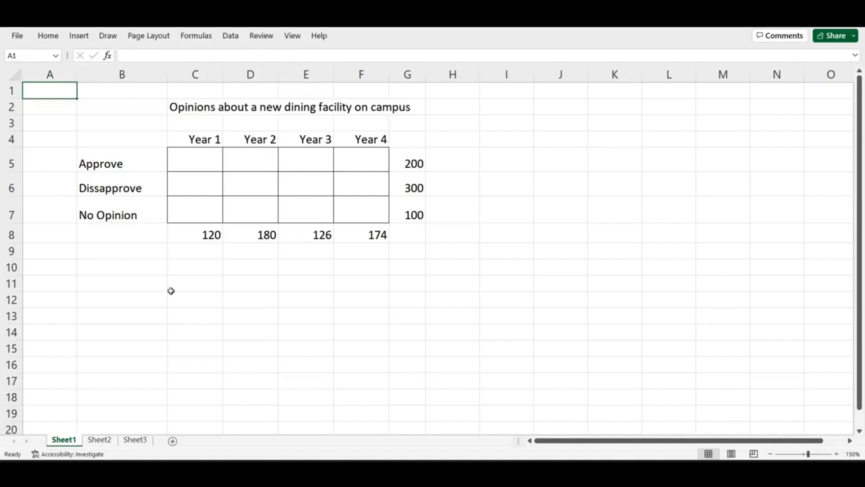
- Examine the dining facility table's opinion labels, empty No Opinion cells, row totals in G5:G7 and year totals in C8:F8
left_click(136, 163)
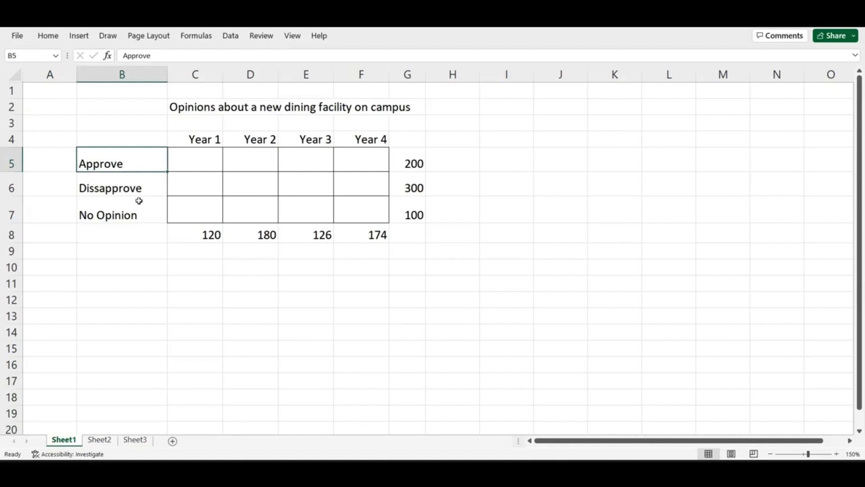
left_click(144, 187)
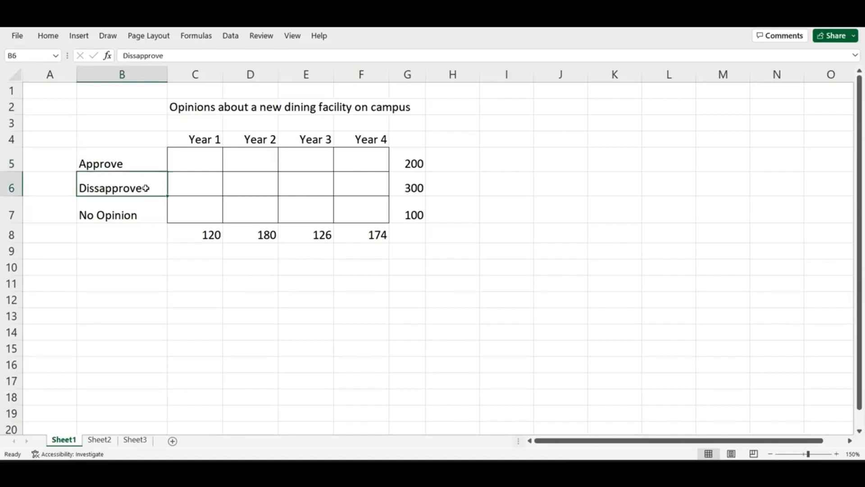
left_click(141, 212)
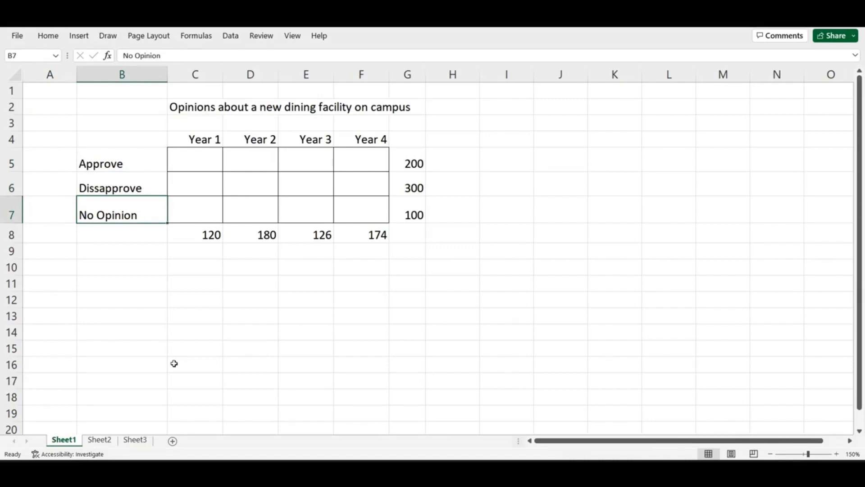
left_click(411, 160)
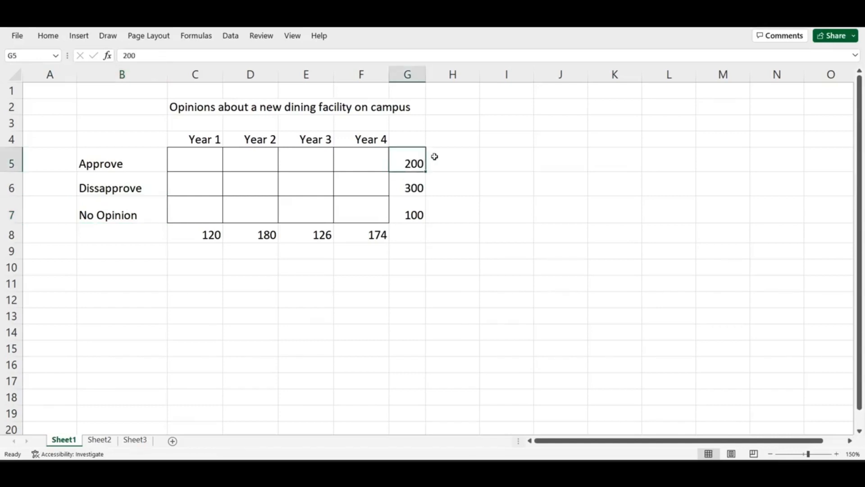
left_click(411, 184)
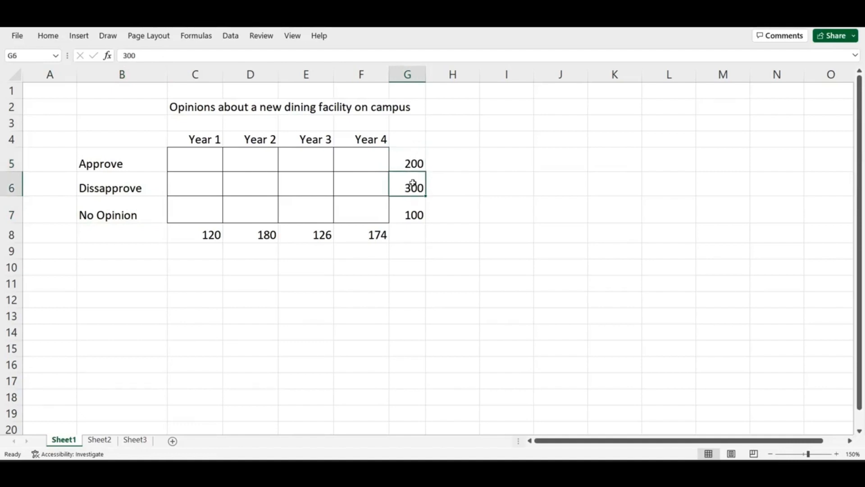
left_click(412, 215)
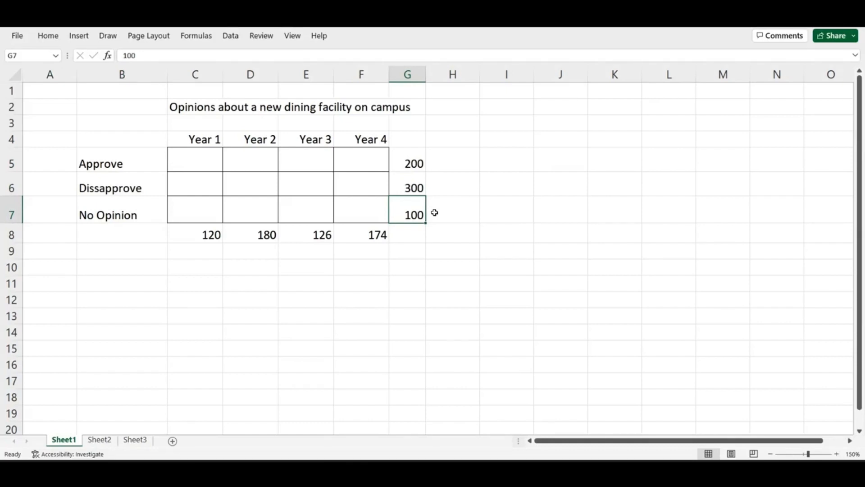
left_click(198, 207)
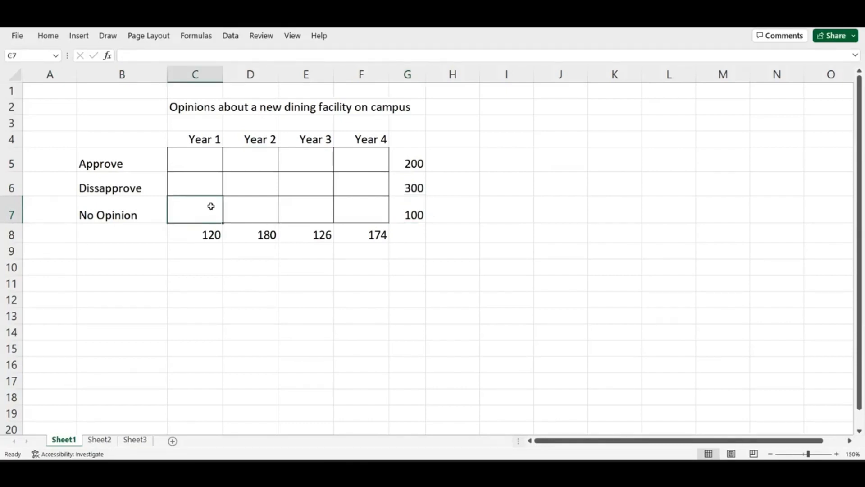
left_click_drag(211, 205, 345, 214)
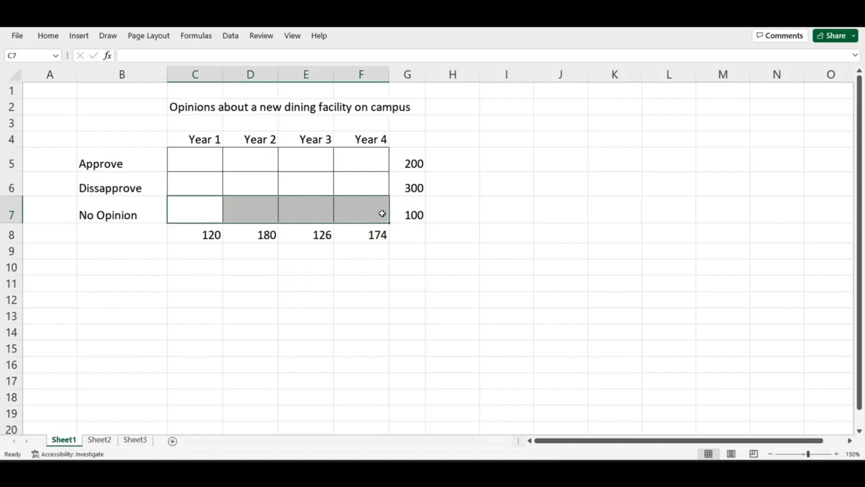
left_click(404, 226)
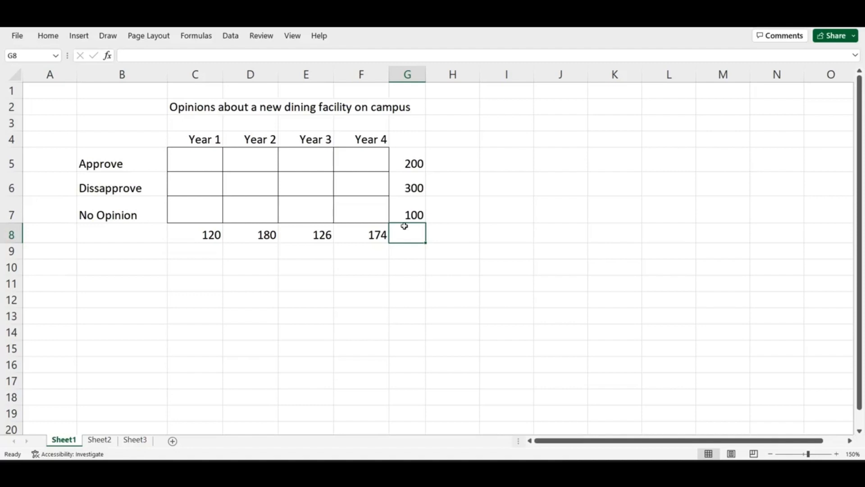
left_click_drag(418, 164, 418, 215)
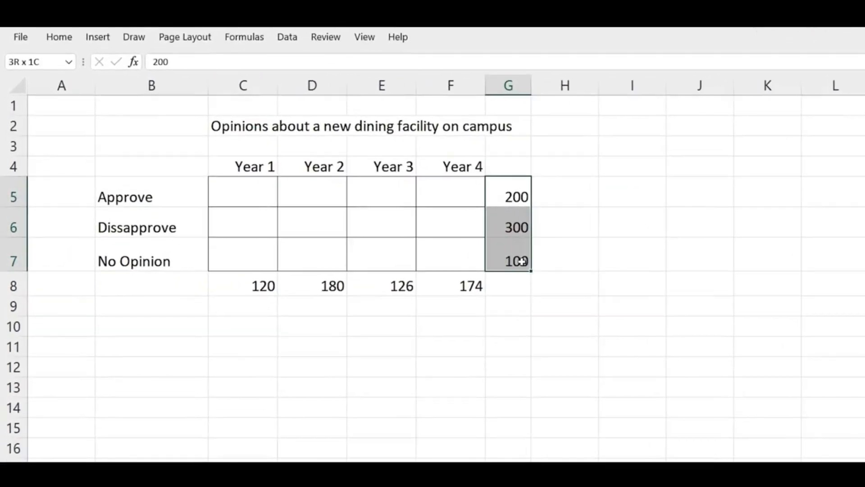
left_click_drag(522, 261, 522, 264)
left_click_drag(240, 293, 448, 291)
- Calculate the grand total of the year totals in G8 with =SUM(C8:F8)
left_click(512, 282)
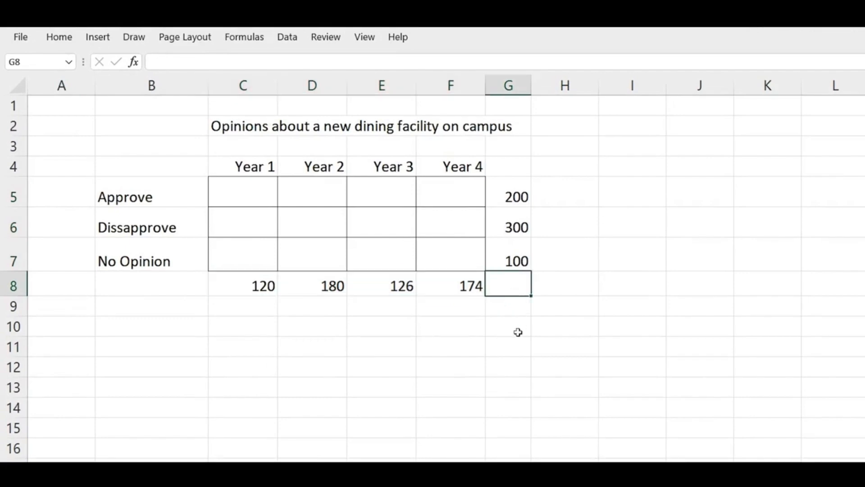
type("=SUM(")
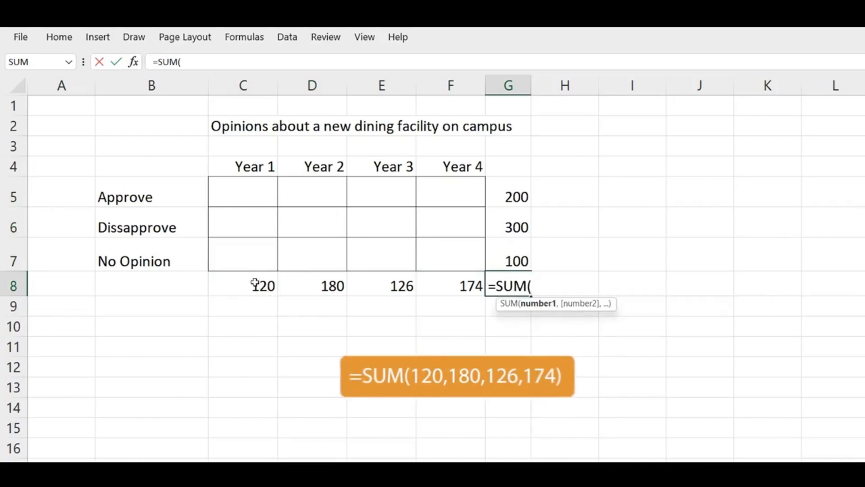
left_click_drag(252, 282, 439, 282)
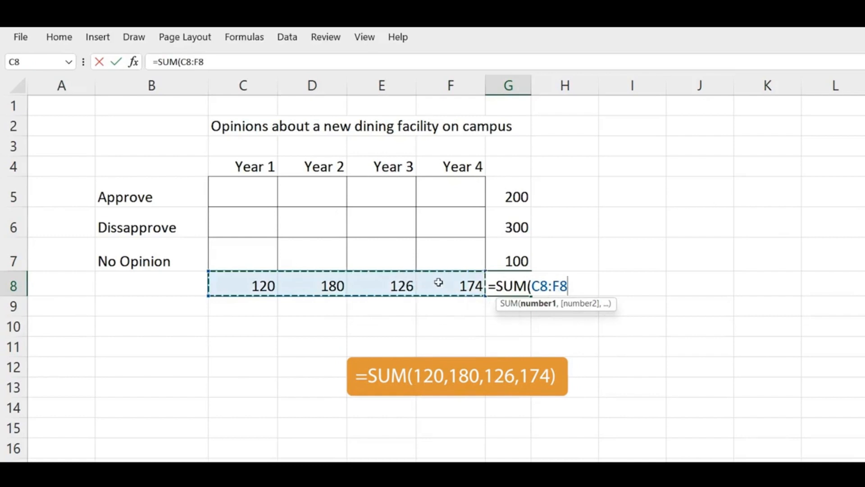
type(")")
key("Return")
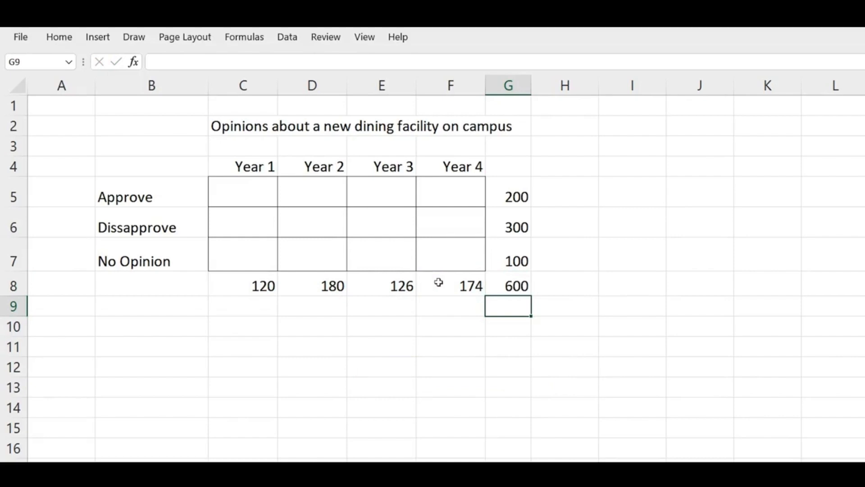
- Enter 40 as a fixed value in C5, the Approve cell for Year 1
left_click(506, 195)
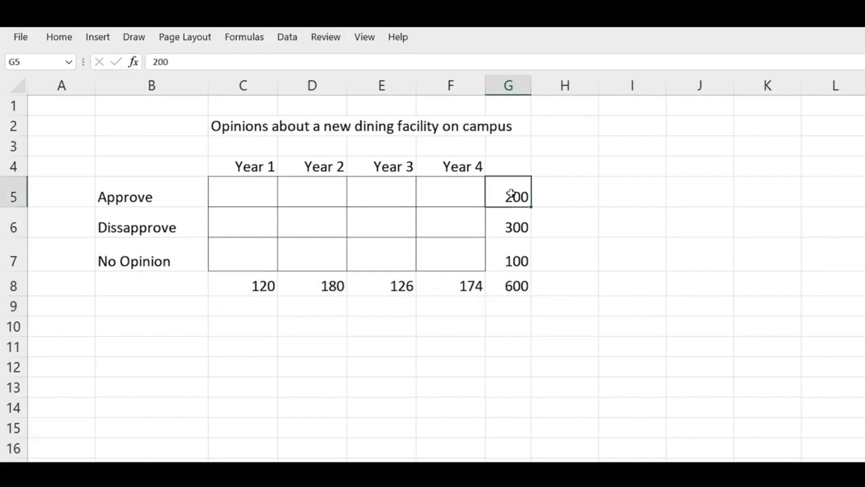
left_click(525, 285)
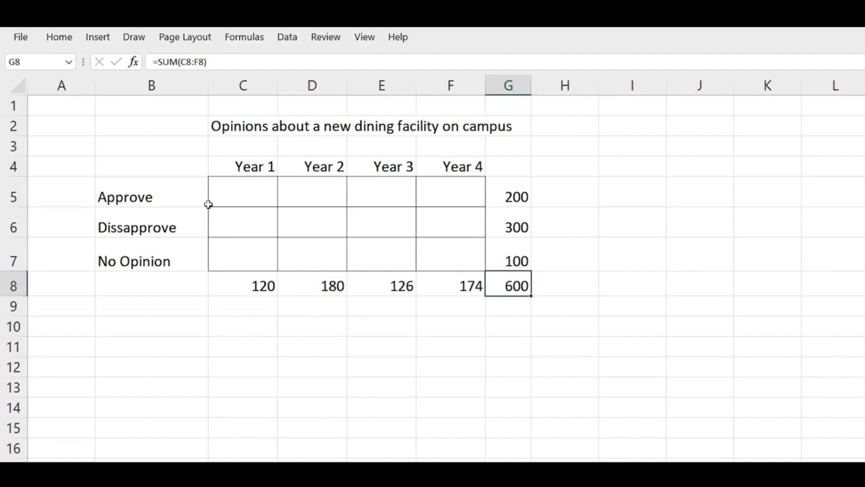
left_click(162, 189)
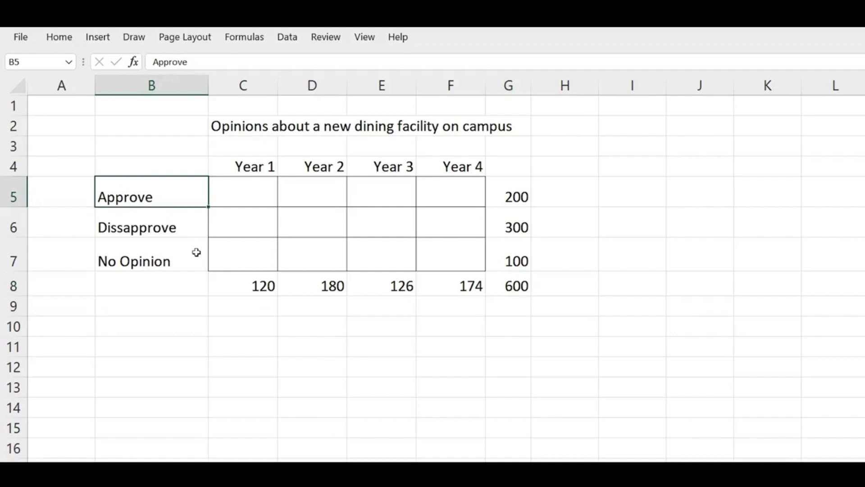
left_click(250, 189)
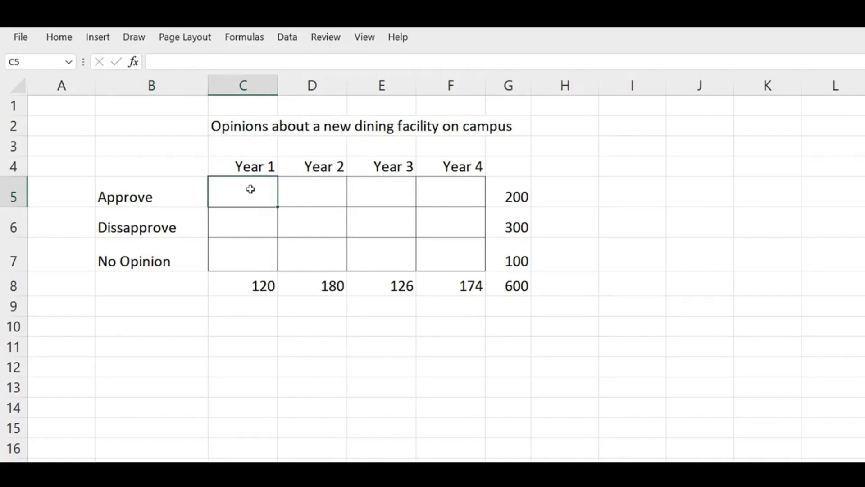
left_click(245, 280)
left_click(260, 195)
type("40")
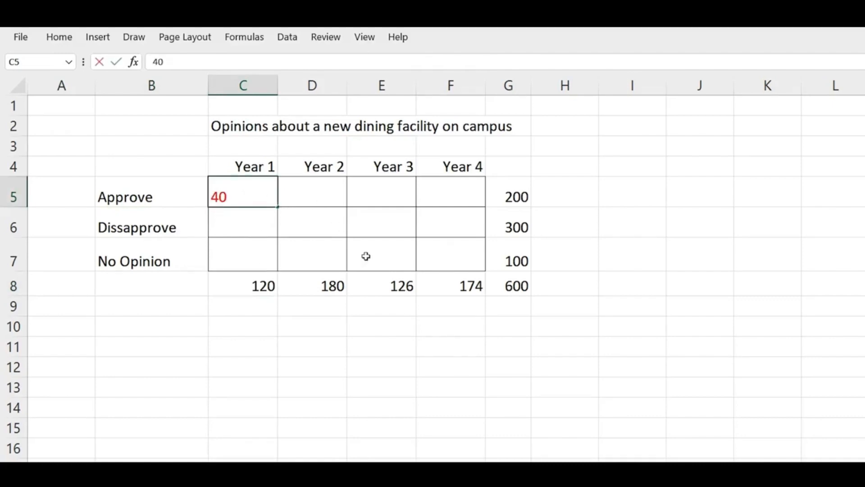
left_click(340, 346)
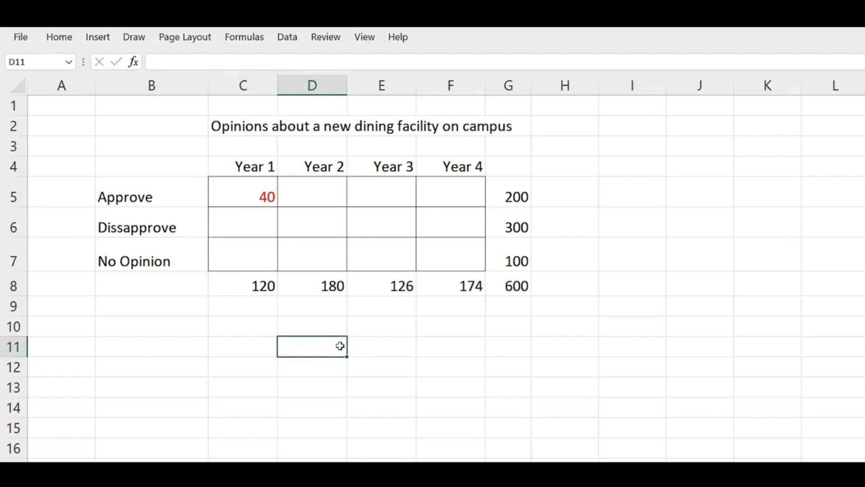
- Replace the fixed value in C5 with a formula multiplying the Approve total by the Year 1 total over the grand total, =G5*C8/G8
left_click(520, 191)
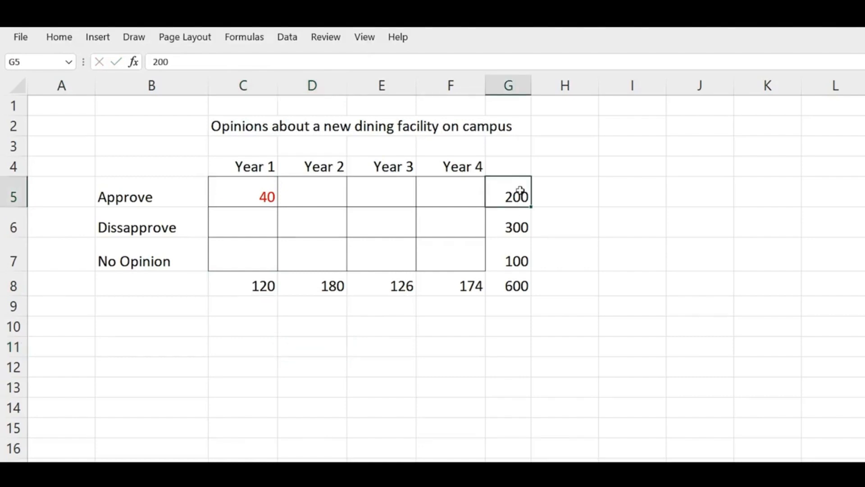
left_click(264, 280)
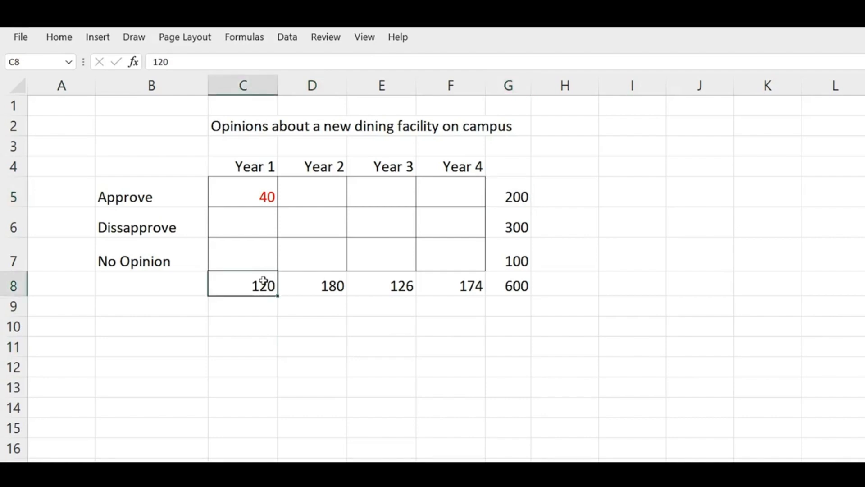
left_click(523, 284)
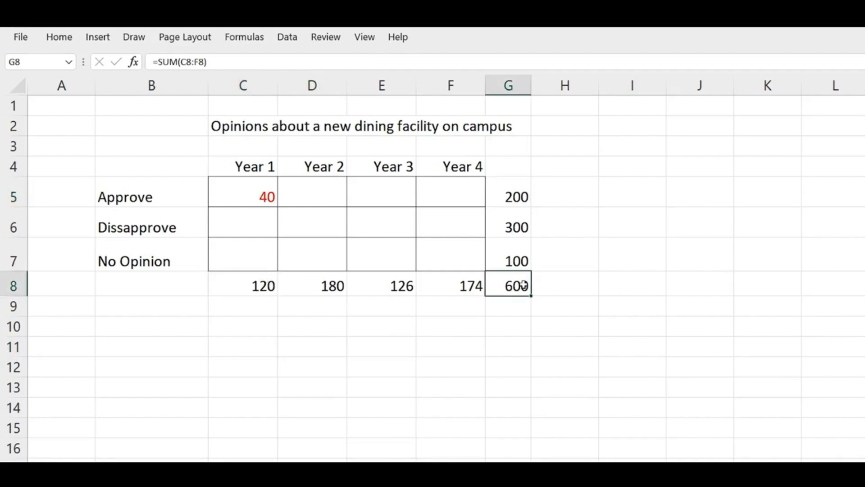
left_click(261, 189)
type("=")
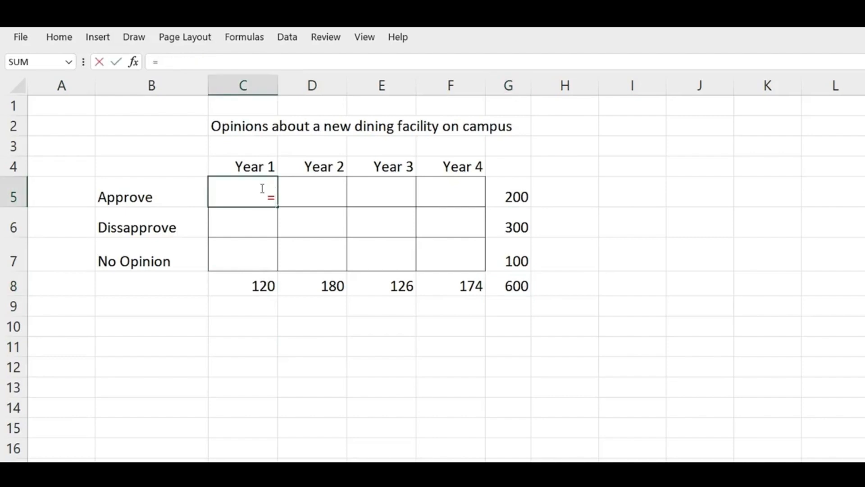
left_click(509, 189)
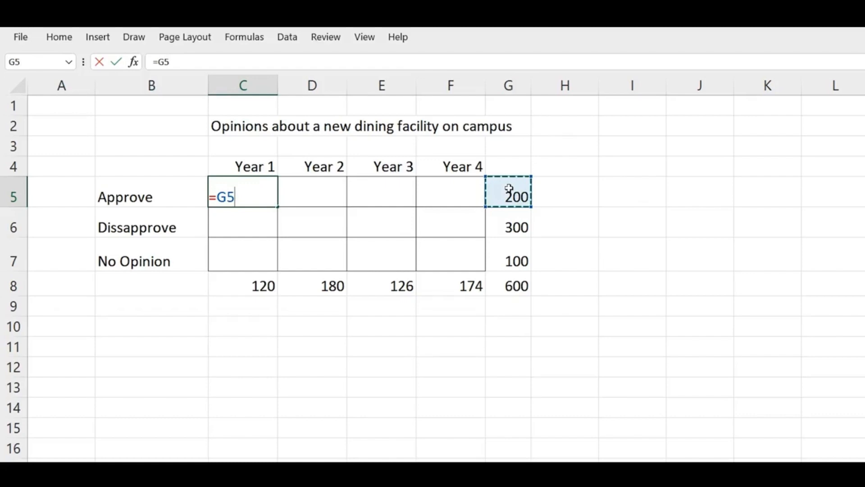
type("*")
left_click(247, 284)
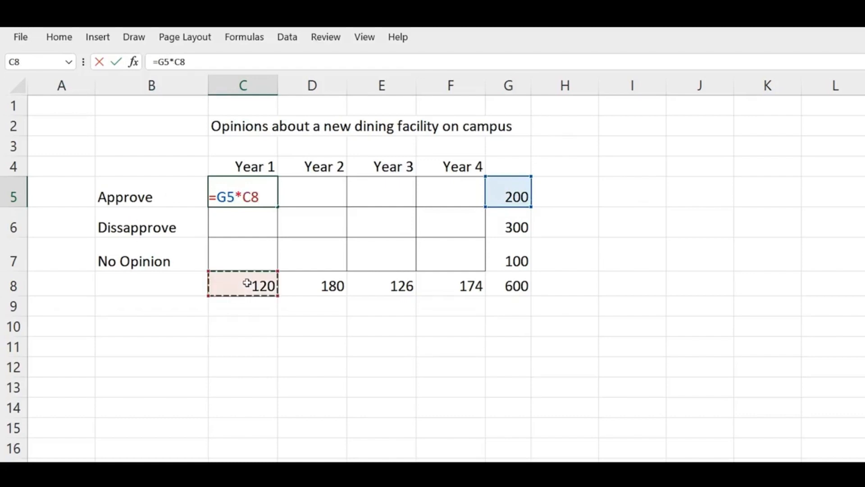
type("/")
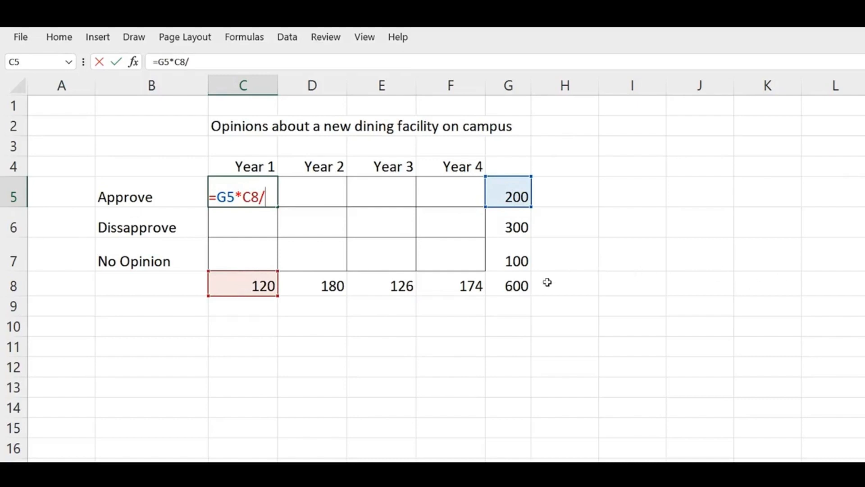
left_click(510, 284)
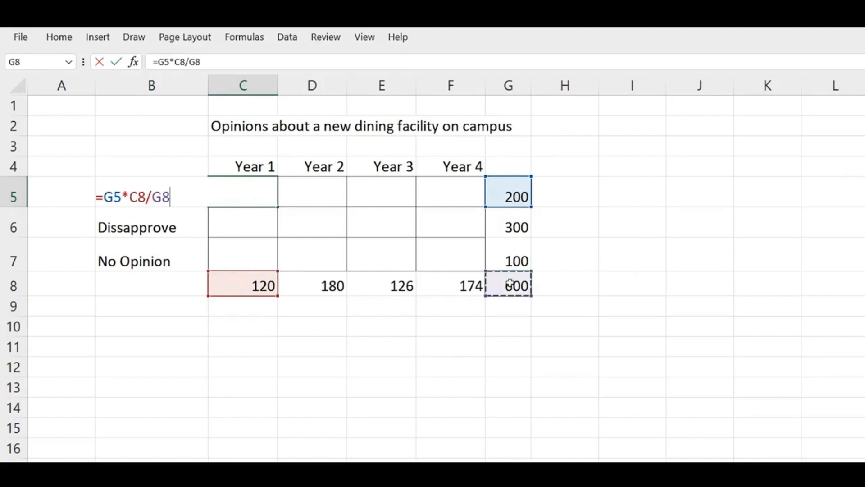
key("Return")
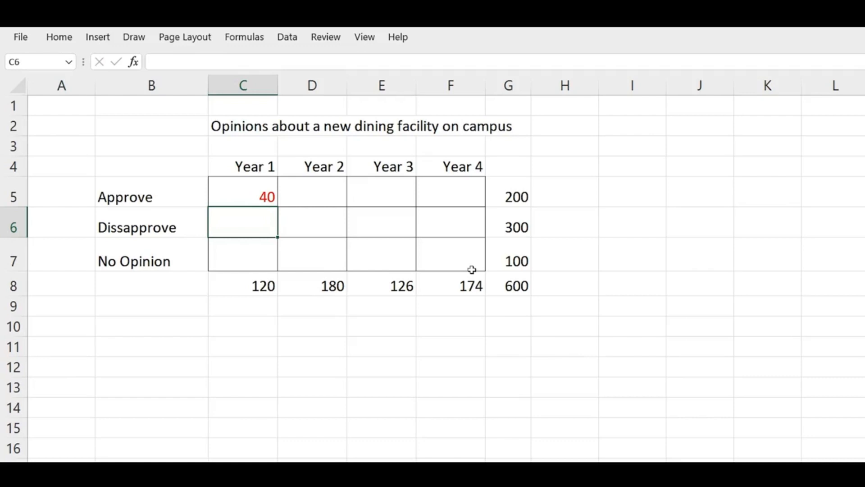
- Make the grand total reference in C5's formula fully absolute as $G$8
left_click(268, 195)
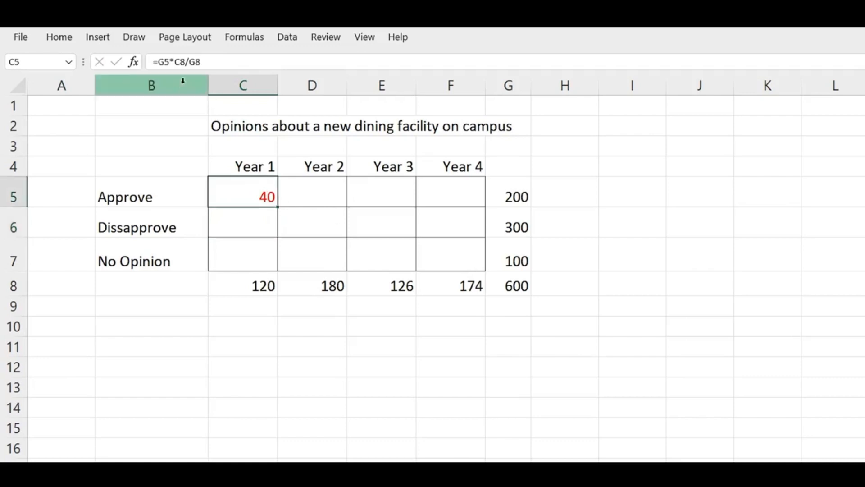
left_click(184, 59)
left_click(229, 194)
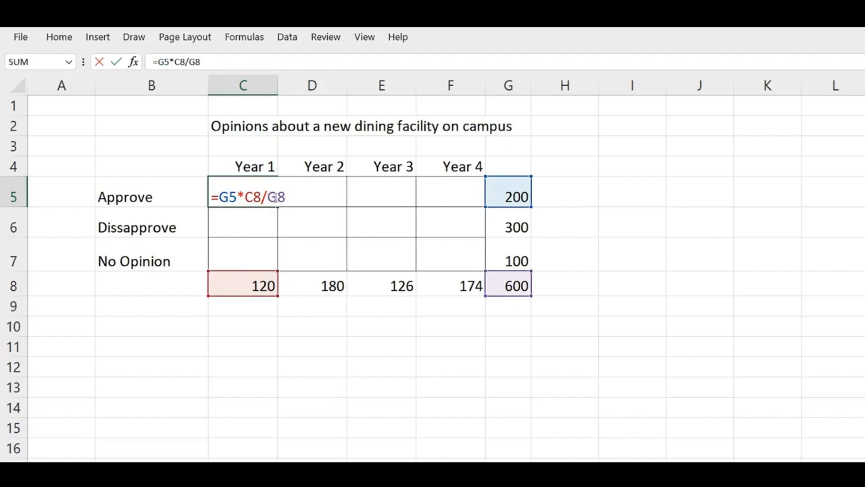
left_click_drag(268, 197, 285, 196)
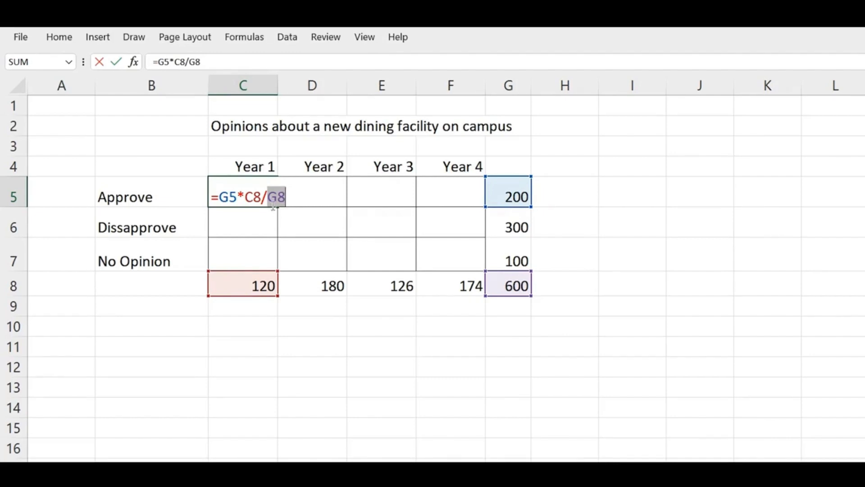
left_click(278, 200)
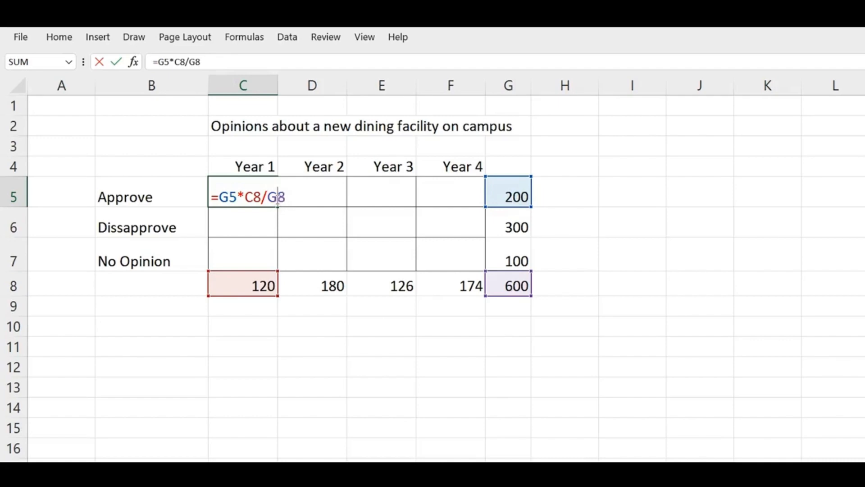
type("$")
key("Left")
key("Left")
key("Left")
type("$")
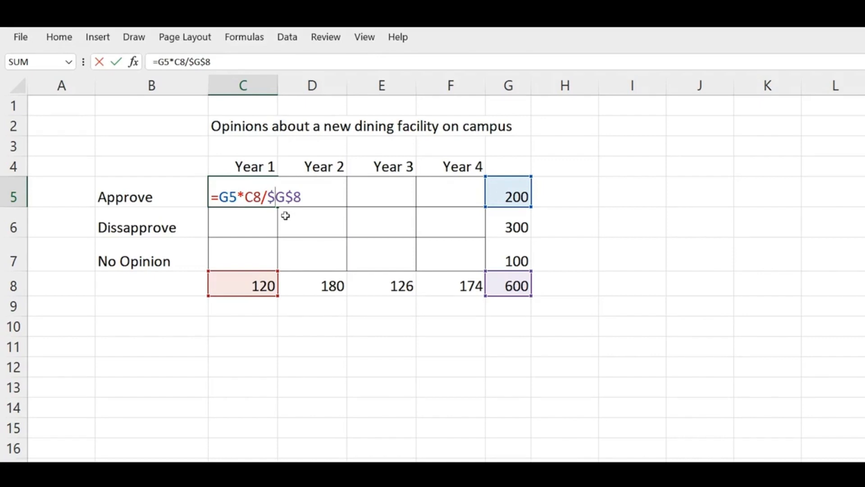
- Lock the row total's column and the year total's row in C5, giving =$G5*C$8/$G$8
left_click_drag(221, 199, 237, 199)
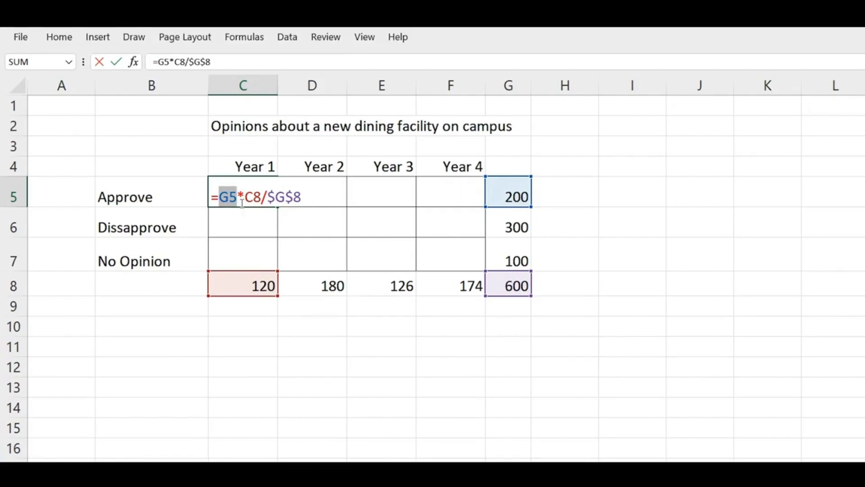
key("Left")
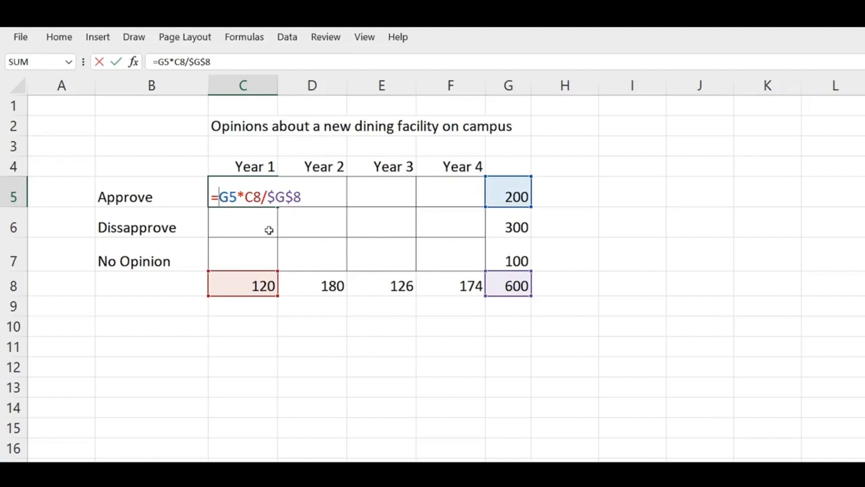
type("$")
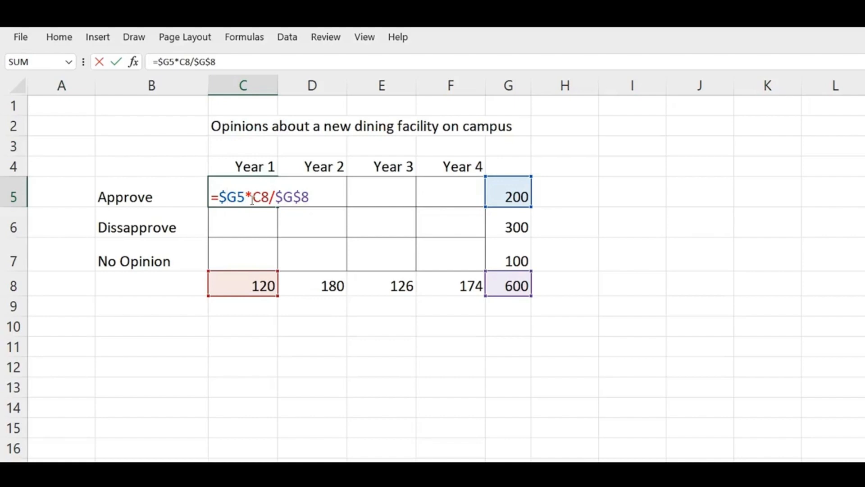
left_click_drag(252, 198, 266, 197)
key("Left")
type("$")
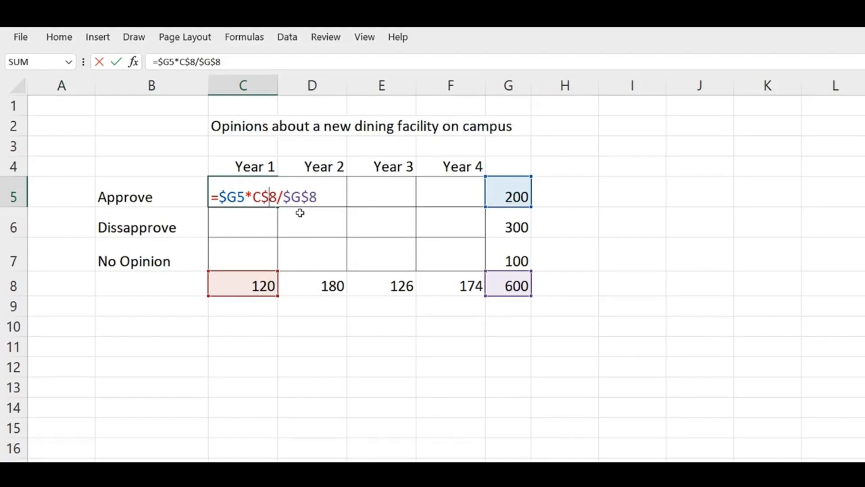
key("Return")
- Copy the C5 formula, paste it over the whole table range C5:F7, and undo the paste
left_click(266, 197)
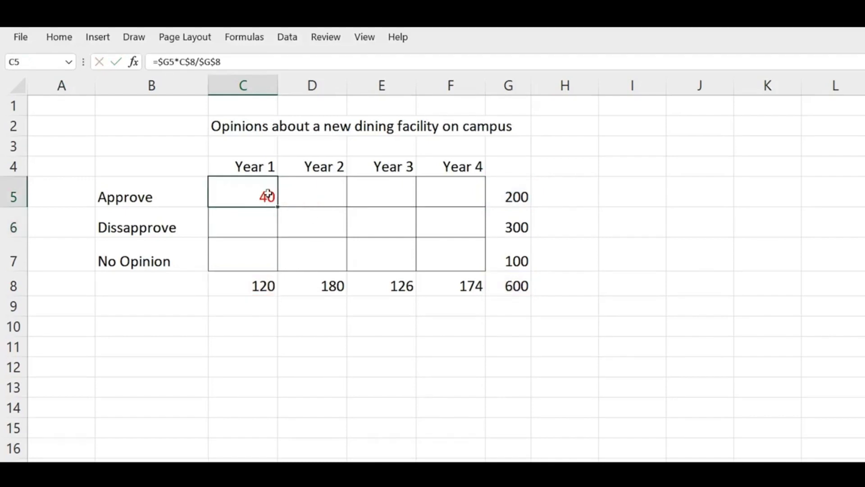
right_click(265, 197)
left_click(296, 195)
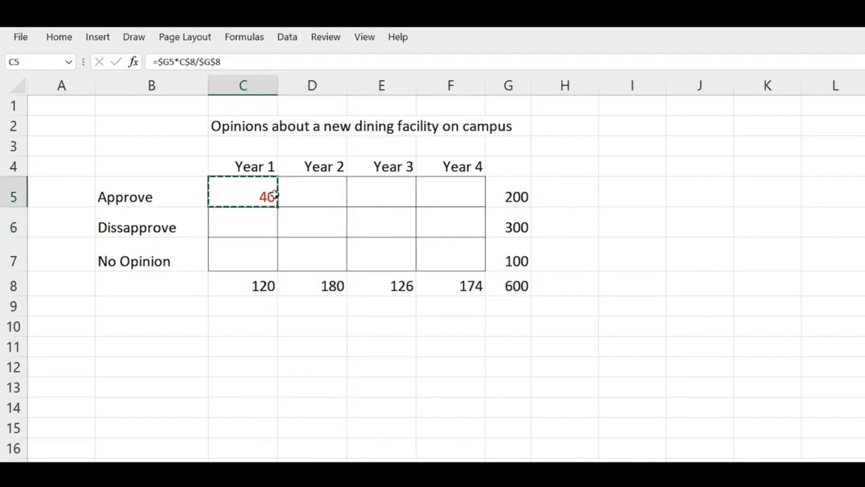
left_click_drag(258, 193, 427, 257)
right_click(434, 255)
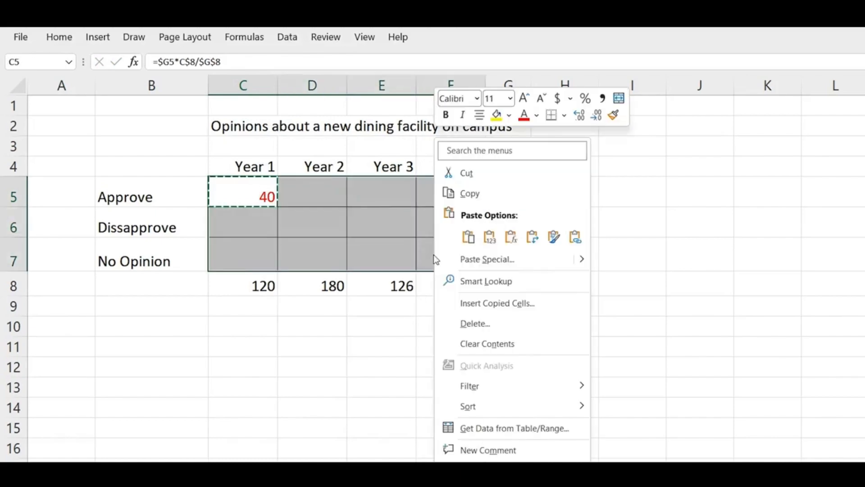
left_click(466, 236)
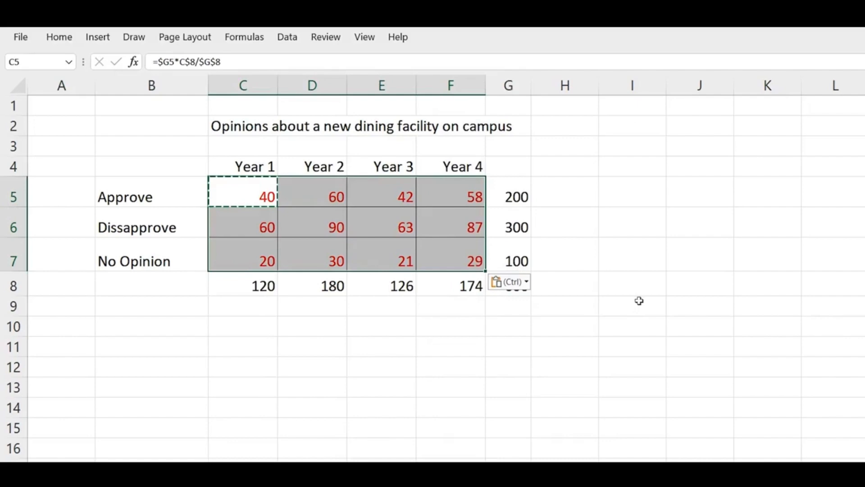
key("Escape")
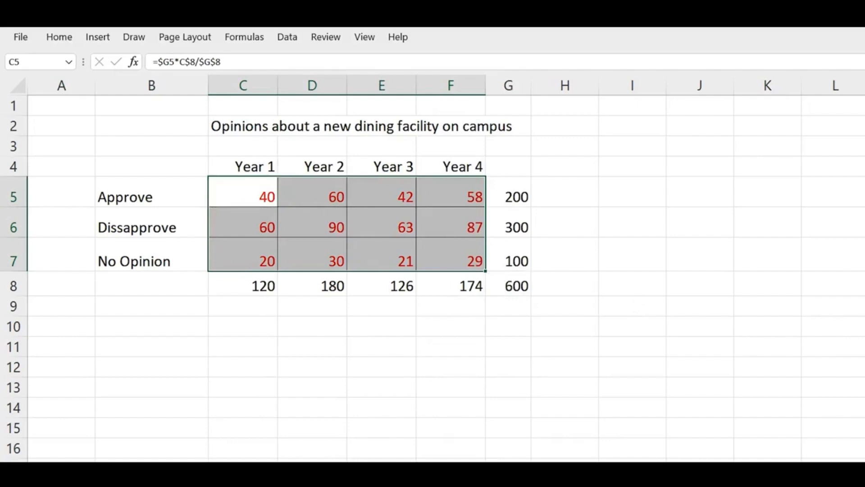
left_click(67, 36)
left_click(18, 58)
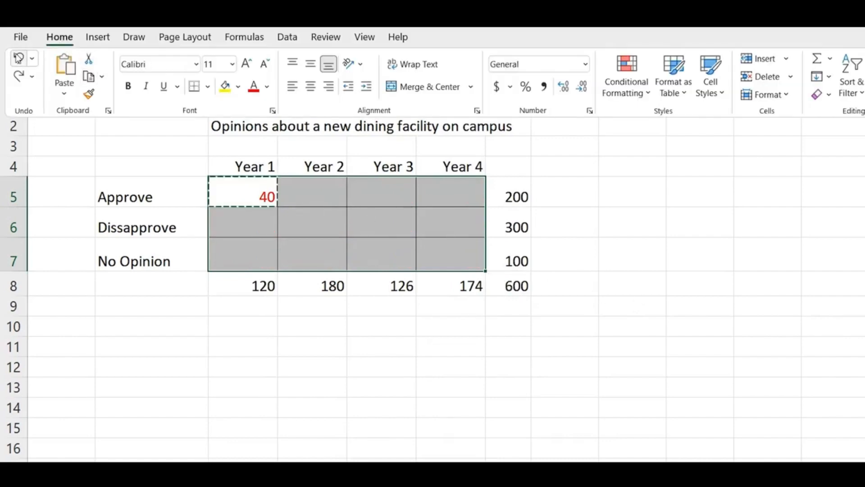
- Fill the C5 formula across the Approve row to F5 and down through the No Opinion row with AutoFill
left_click(258, 185)
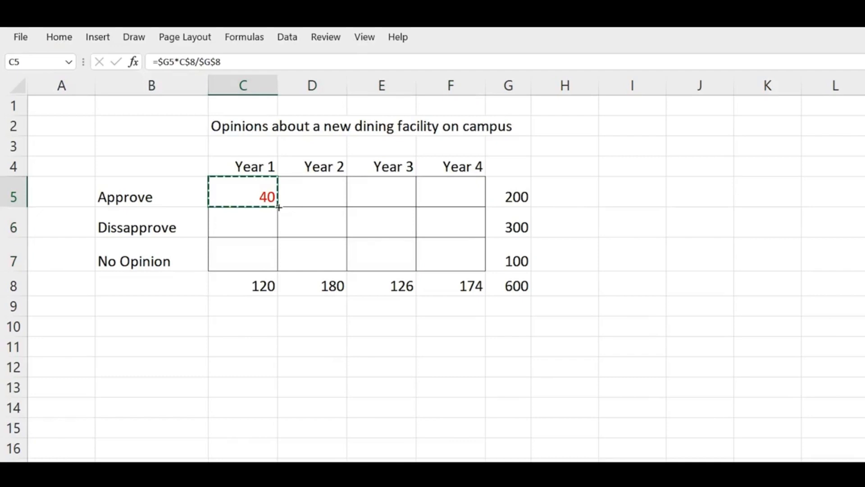
left_click_drag(279, 208, 460, 207)
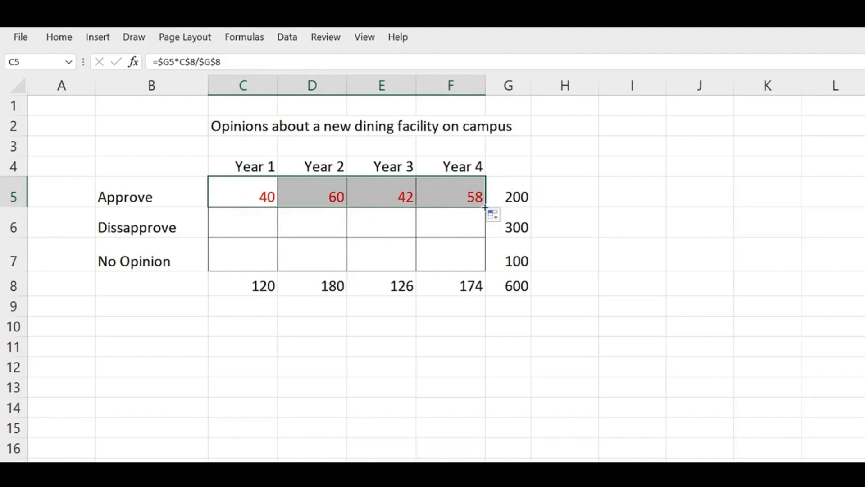
left_click_drag(484, 207, 485, 262)
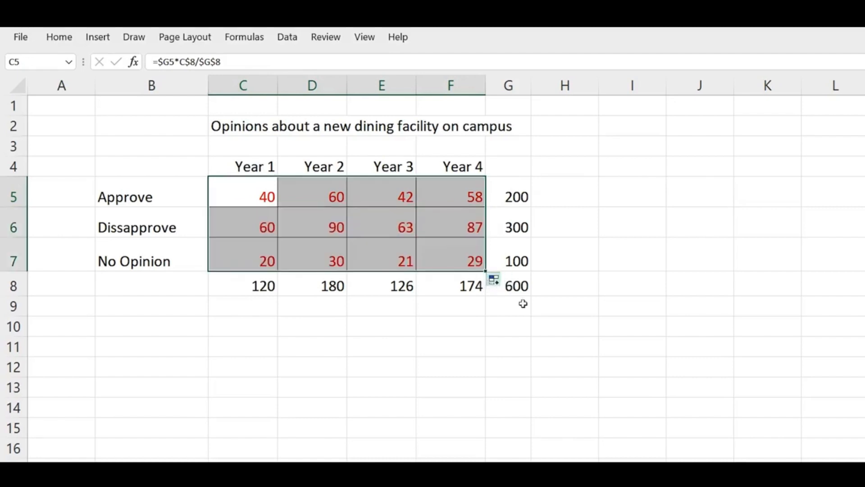